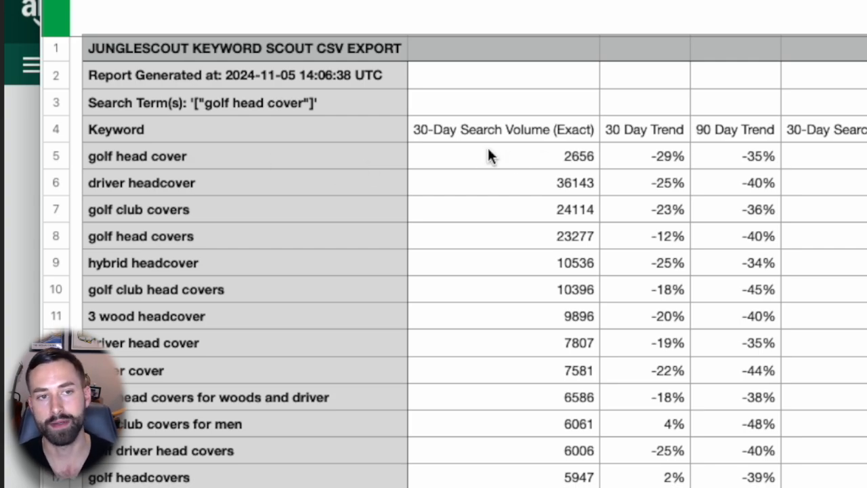
# Take the keyword "golf head covers for woods and driver" from the keyword list and search Amazon for it
pyautogui.click(210, 162)
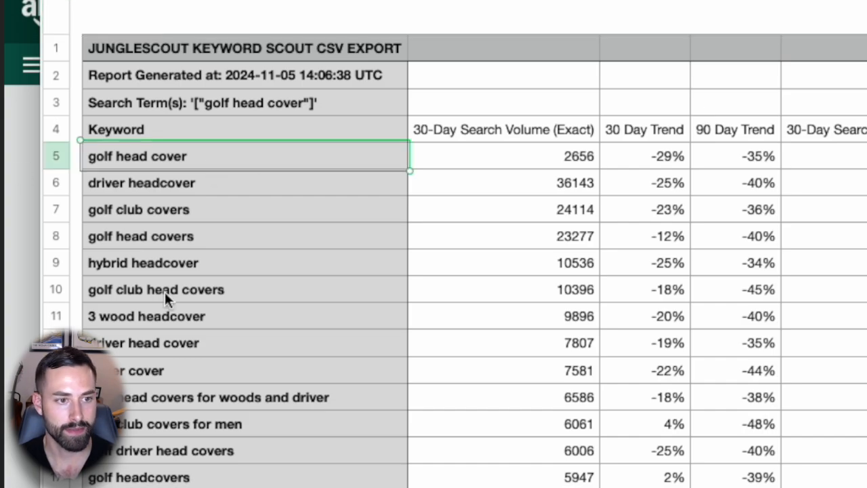
pyautogui.click(185, 400)
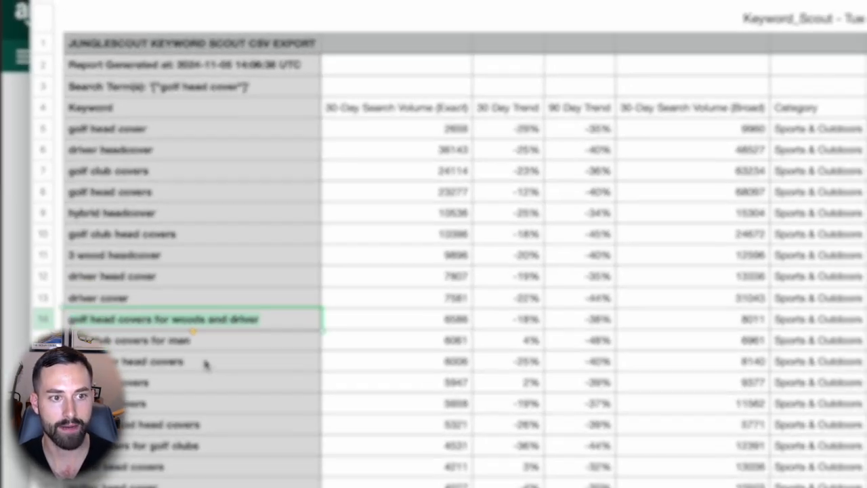
pyautogui.press('Down')
pyautogui.press('super+Tab')
pyautogui.click(271, 16)
pyautogui.write('golf head covers for woods and driver')
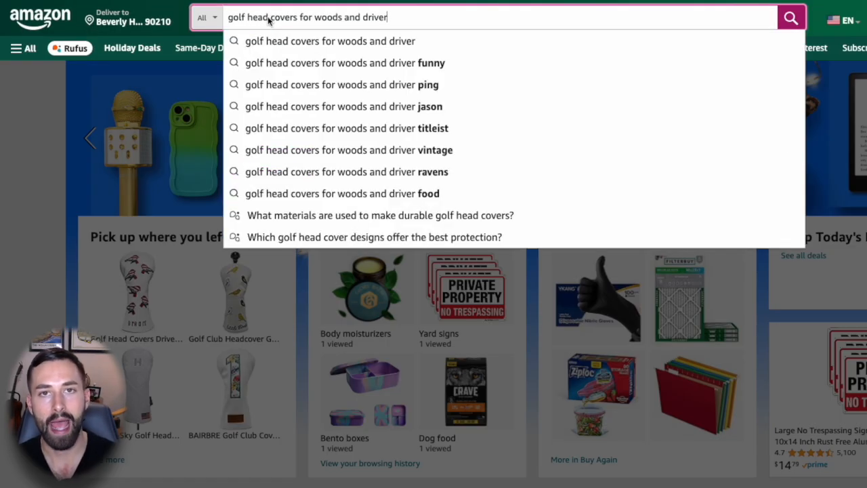
pyautogui.press('Return')
# Skim the Amazon search results for the keyword and return to the keyword spreadsheet
pyautogui.scroll(-3, 394, 287)
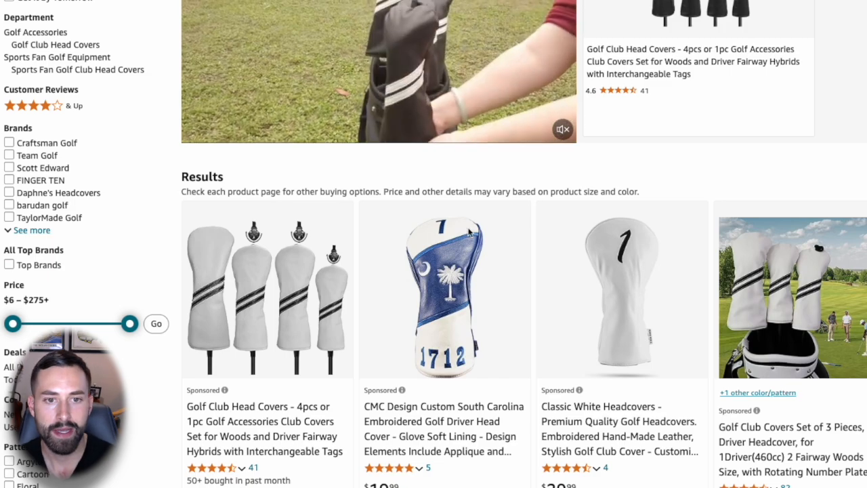
pyautogui.scroll(3, 469, 231)
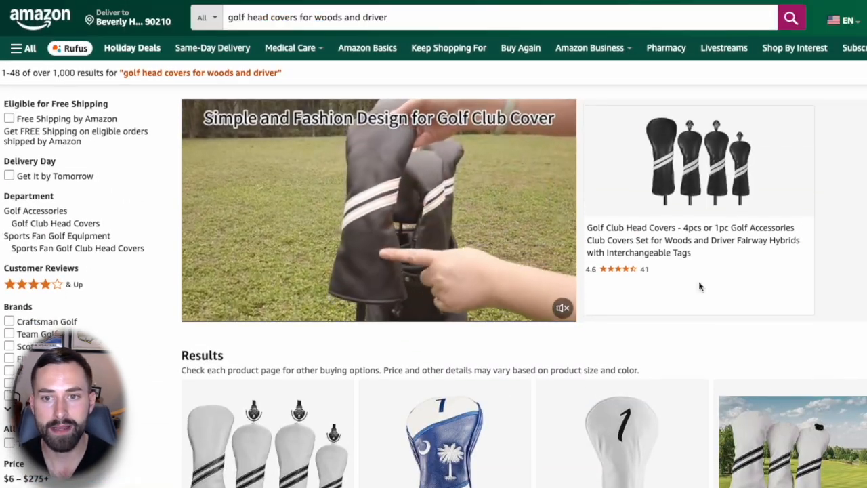
pyautogui.hotkey('alt', 'Left')
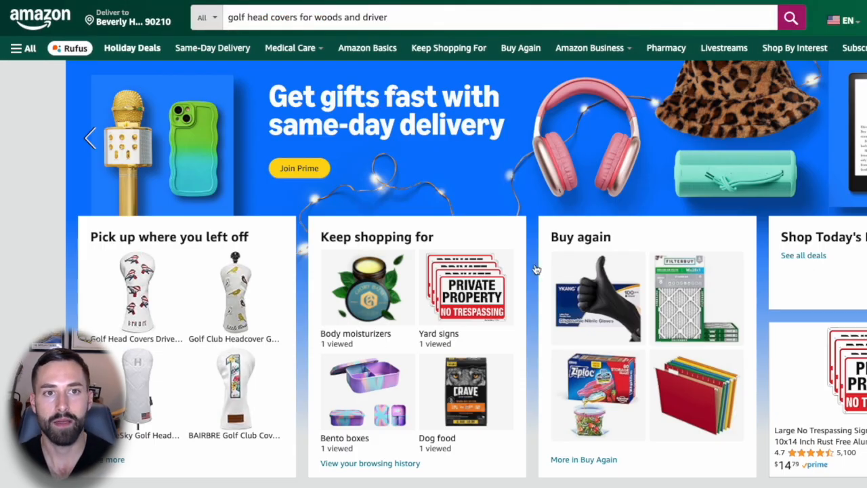
pyautogui.press('super+Tab')
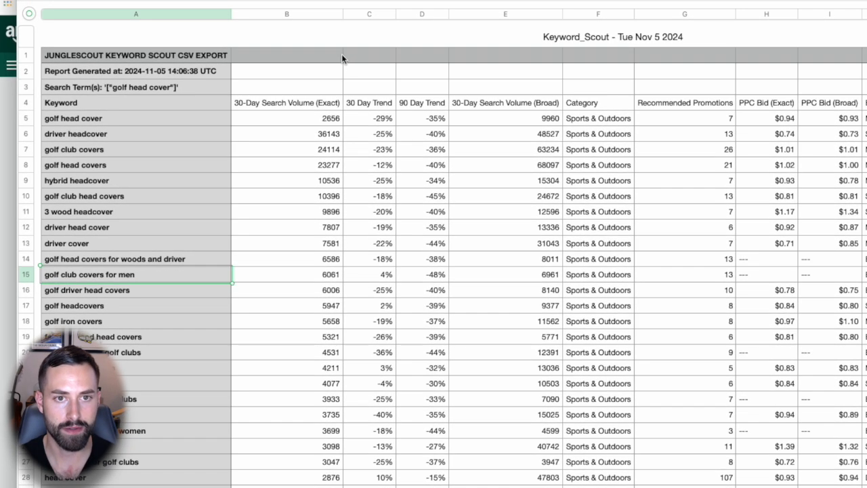
# Hide columns C through G, column I and column K in the keyword table
pyautogui.moveTo(371, 14); pyautogui.dragTo(462, 19)
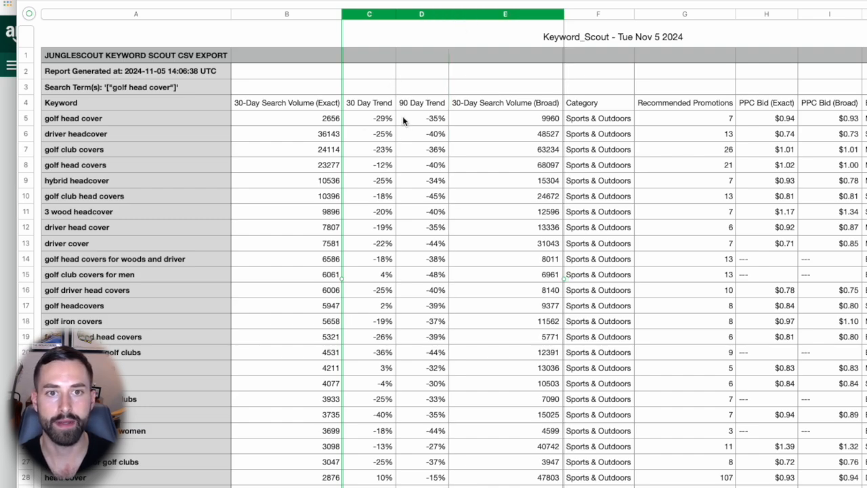
pyautogui.keyDown('shift'); pyautogui.click(591, 14); pyautogui.keyUp('shift')
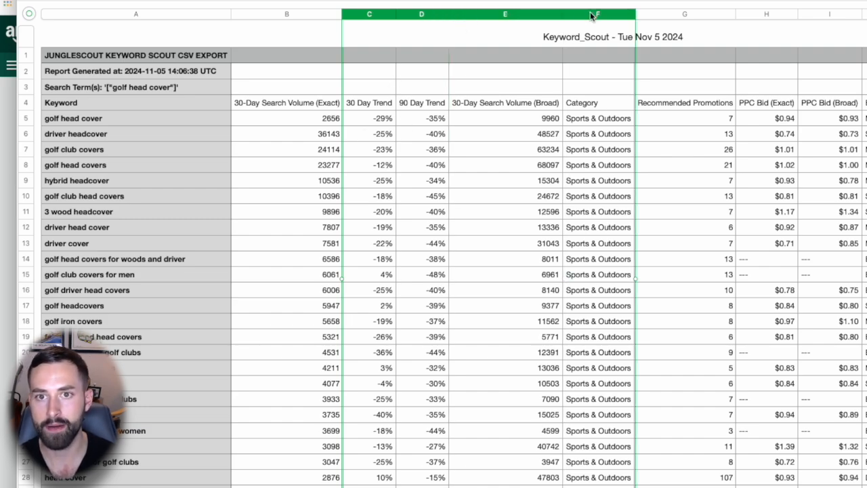
pyautogui.keyDown('shift'); pyautogui.click(680, 16); pyautogui.keyUp('shift')
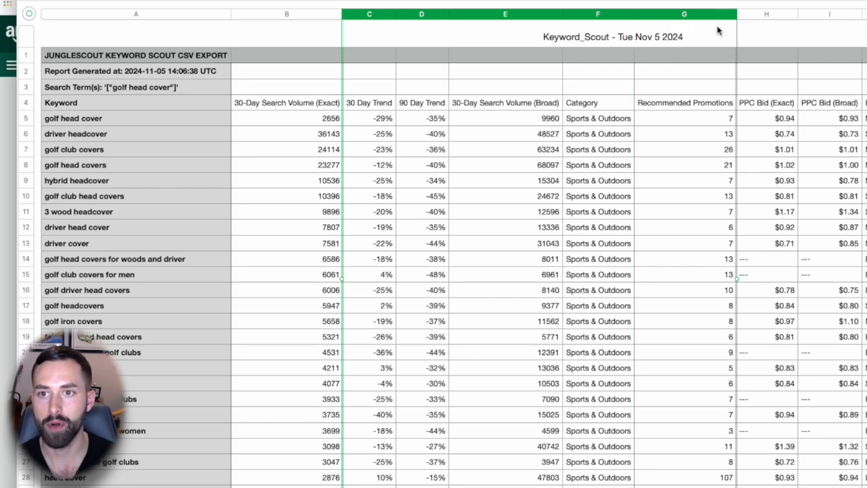
pyautogui.keyDown('super'); pyautogui.click(830, 15); pyautogui.keyUp('super')
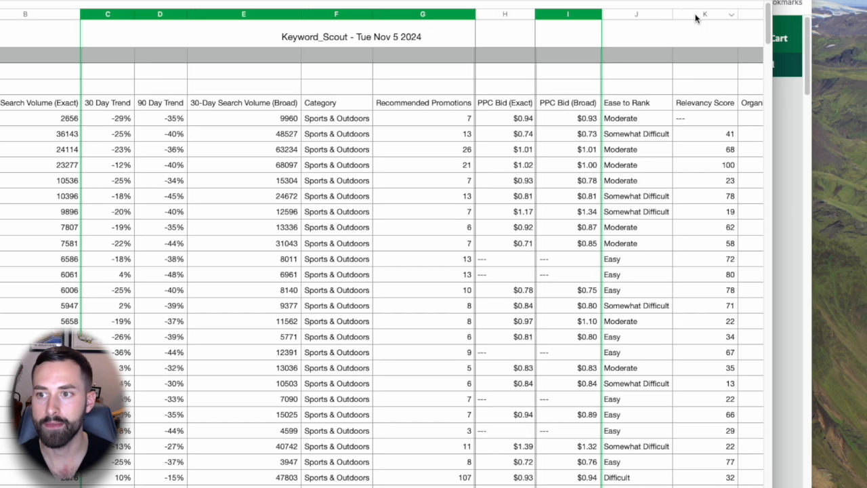
pyautogui.keyDown('super'); pyautogui.click(696, 16); pyautogui.keyUp('super')
pyautogui.rightClick(696, 16)
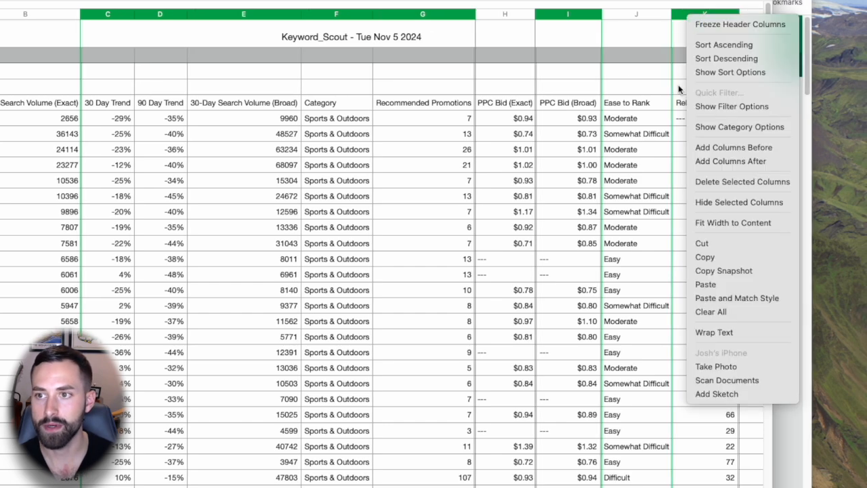
pyautogui.click(723, 202)
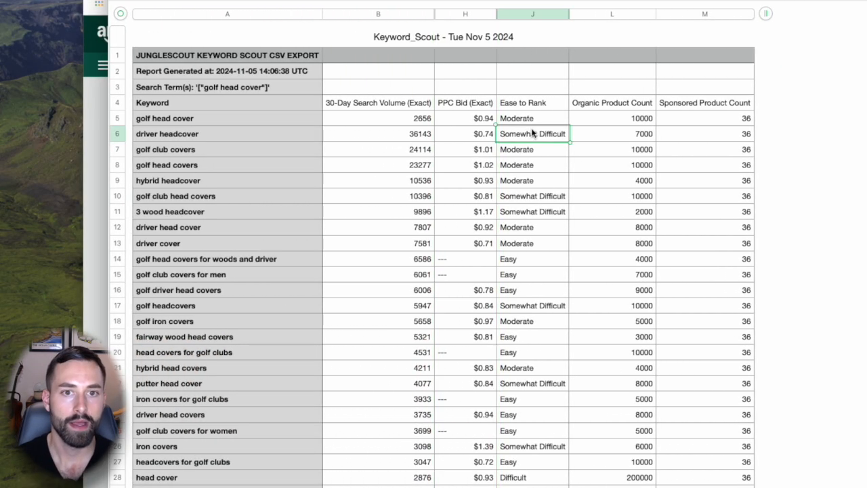
# Filter the Ease to Rank column to show only the (Blank), Ease to Rank, Easy and Moderate entries
pyautogui.moveTo(525, 98); pyautogui.dragTo(381, 105)
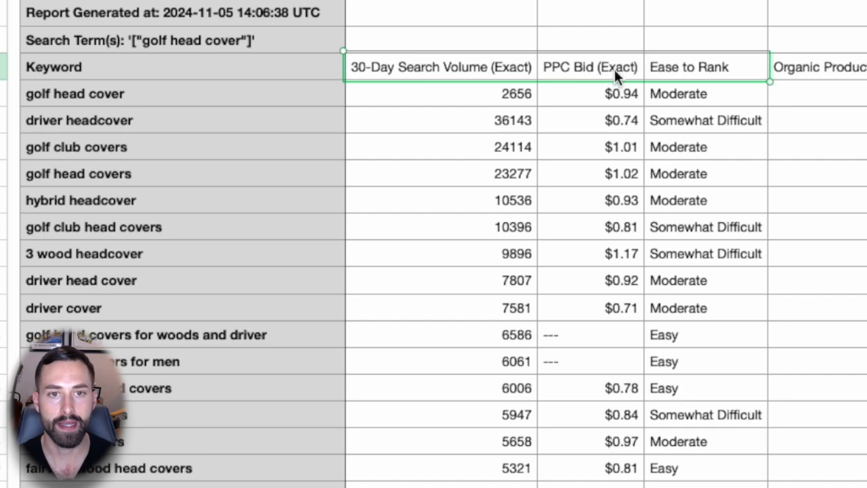
pyautogui.click(685, 121)
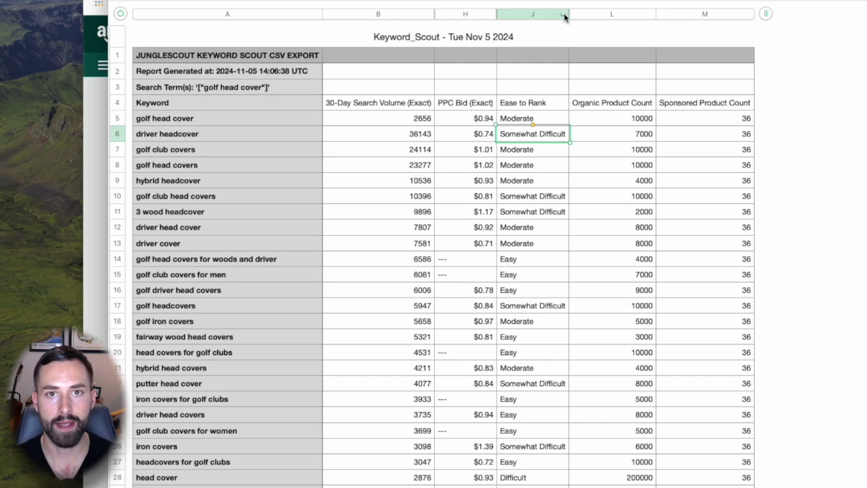
pyautogui.click(563, 15)
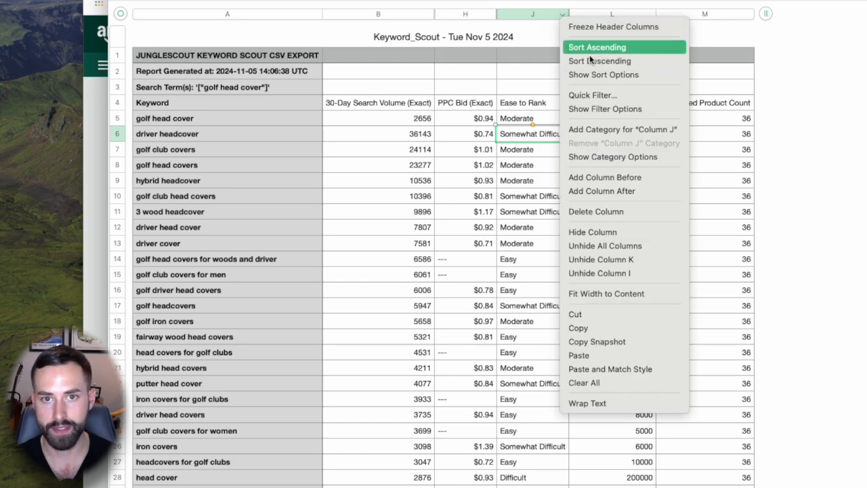
pyautogui.click(602, 95)
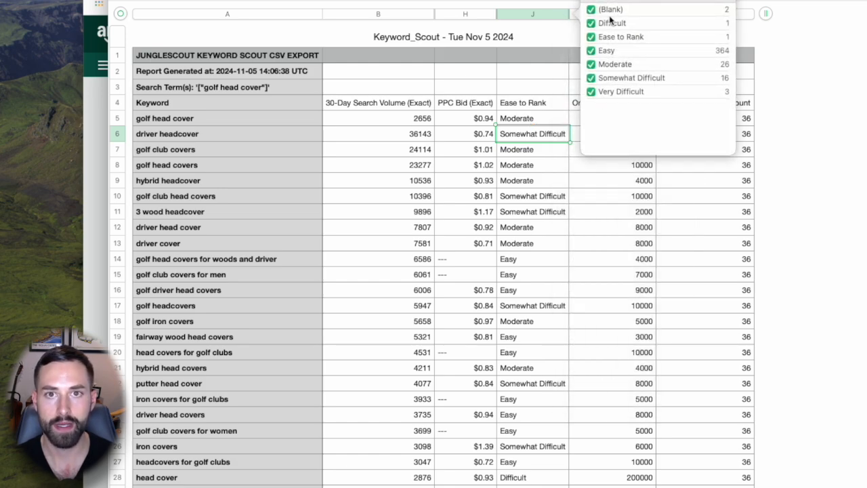
pyautogui.click(606, 2)
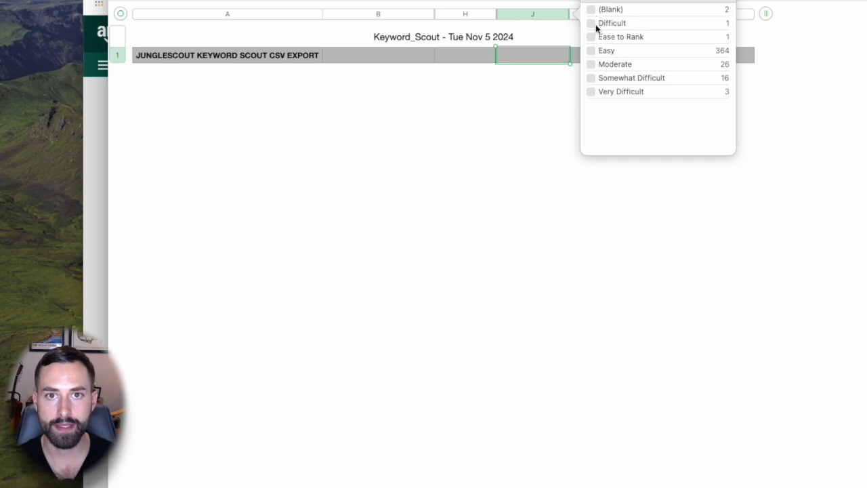
pyautogui.click(540, 45)
pyautogui.click(540, 11)
pyautogui.click(540, 62)
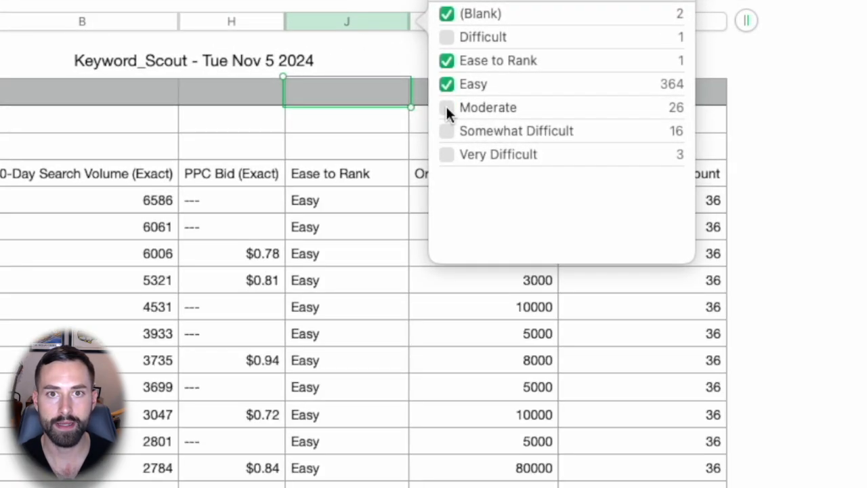
pyautogui.click(540, 79)
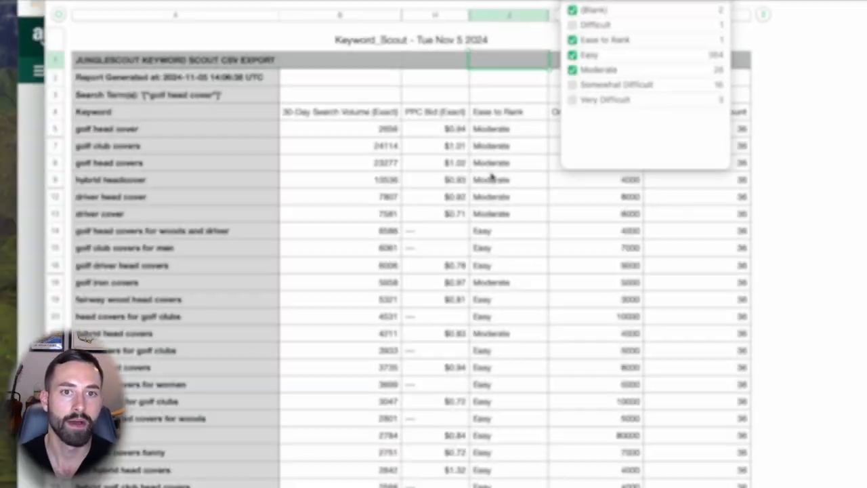
pyautogui.click(492, 178)
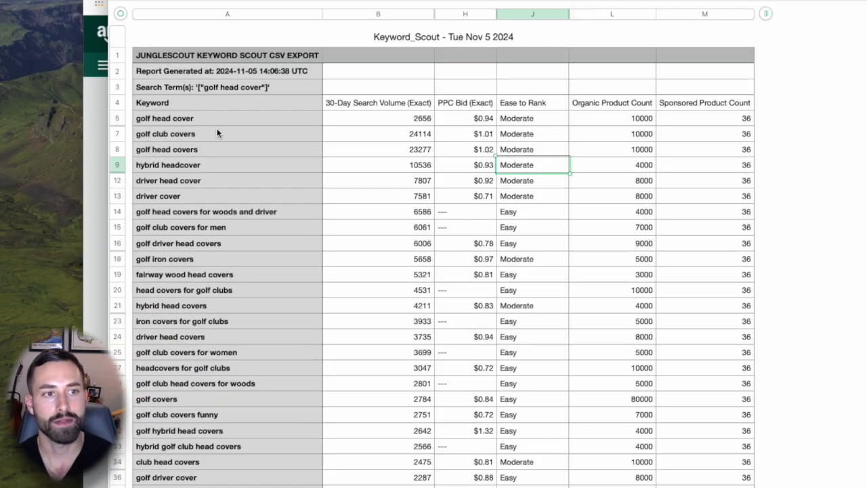
# Examine the filtered keywords and compare their values in the PPC Bid (Exact) column
pyautogui.click(217, 132)
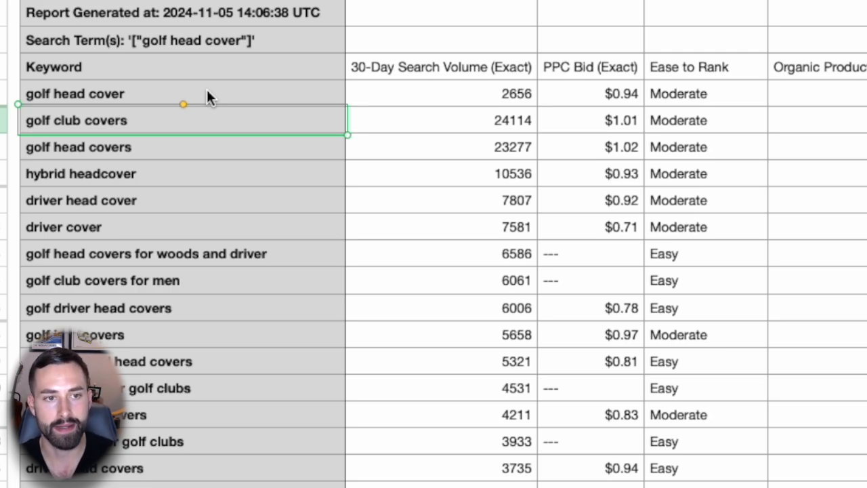
pyautogui.moveTo(206, 97); pyautogui.dragTo(205, 478)
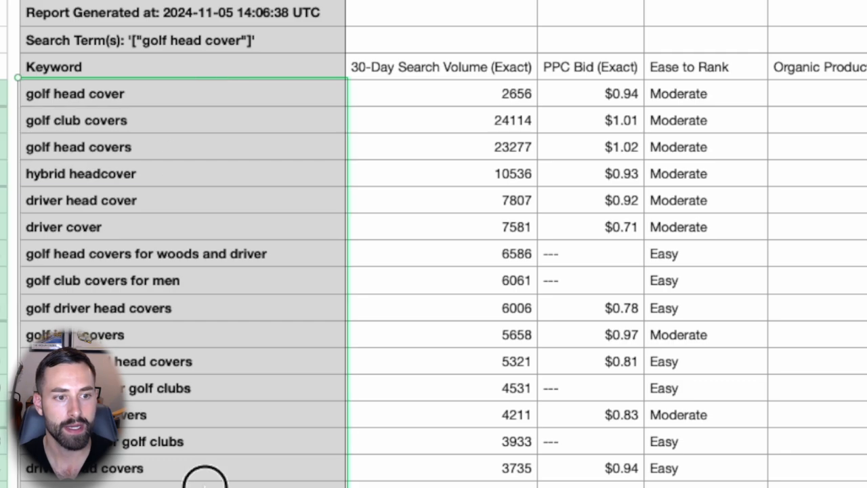
pyautogui.click(183, 181)
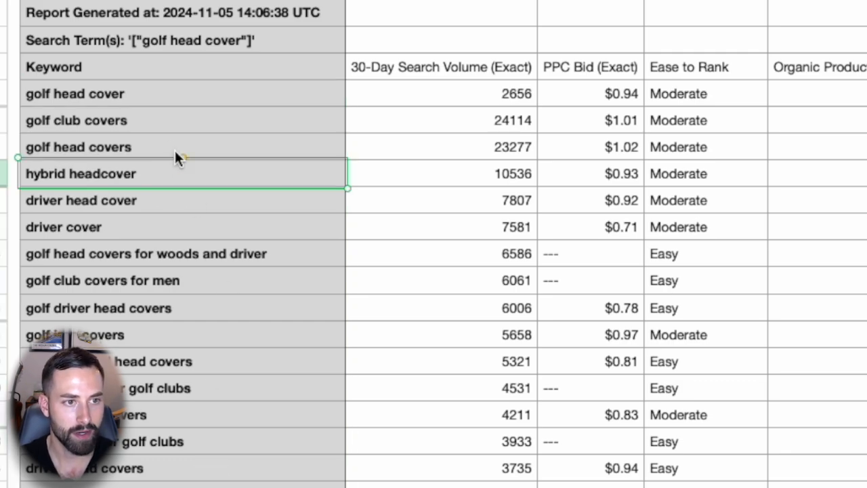
pyautogui.click(166, 110)
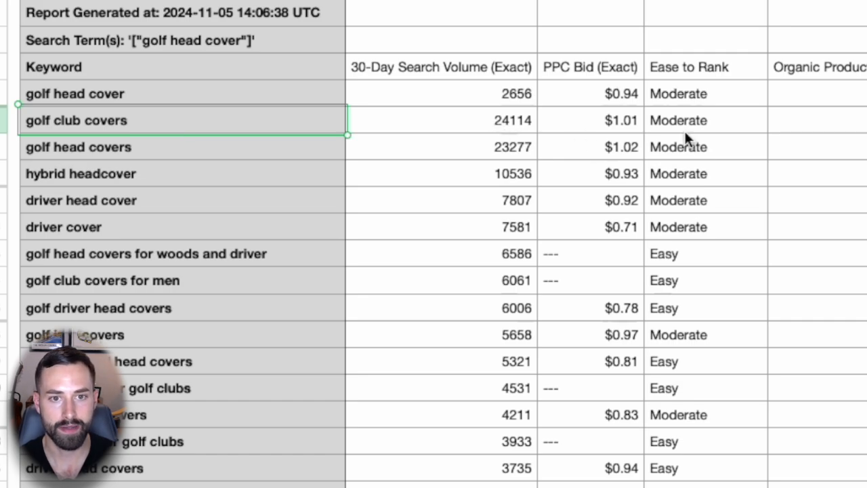
pyautogui.click(621, 120)
pyautogui.moveTo(596, 65); pyautogui.dragTo(566, 482)
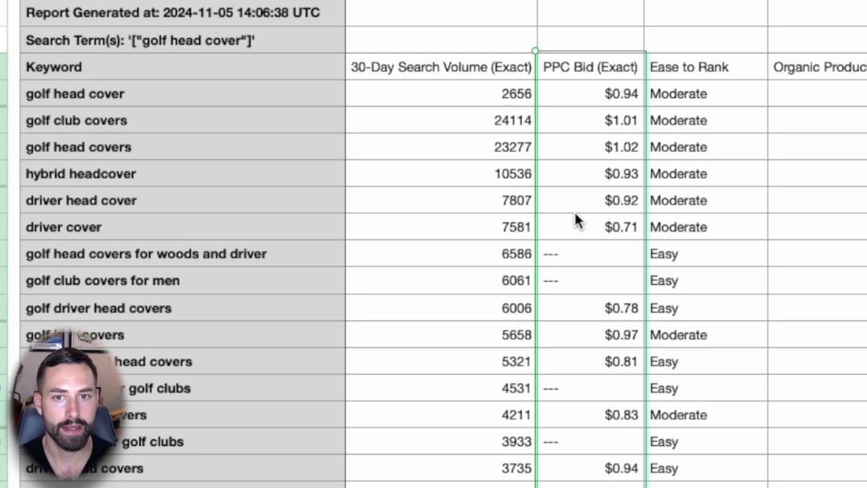
# Copy the relevant driver and general golf cover keywords, from "golf club covers" to "club covers", and paste them into a new note
pyautogui.click(214, 123)
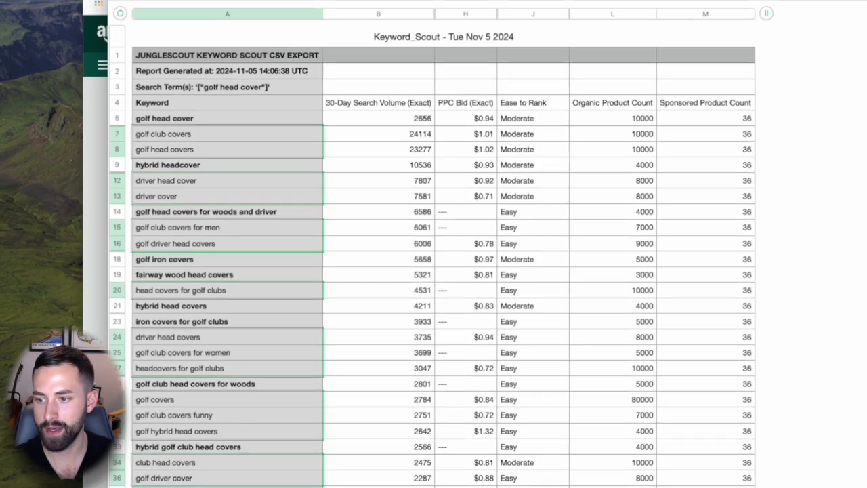
pyautogui.click(866, 487)
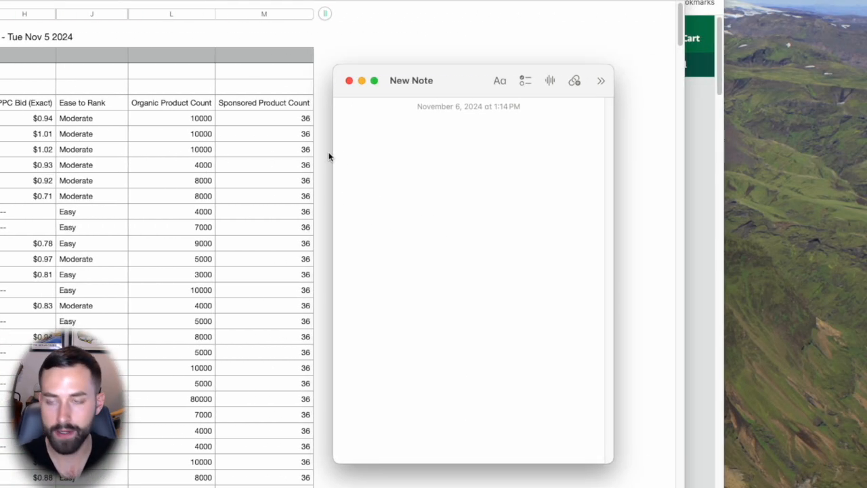
pyautogui.press('super+v')
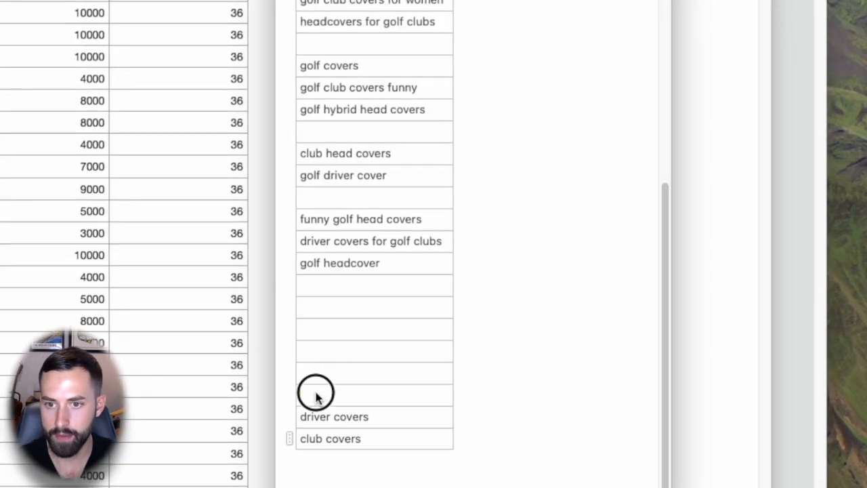
# Delete the empty rows between "headcovers for golf clubs" and "driver covers" in the note's keyword table
pyautogui.moveTo(315, 393); pyautogui.dragTo(338, 281)
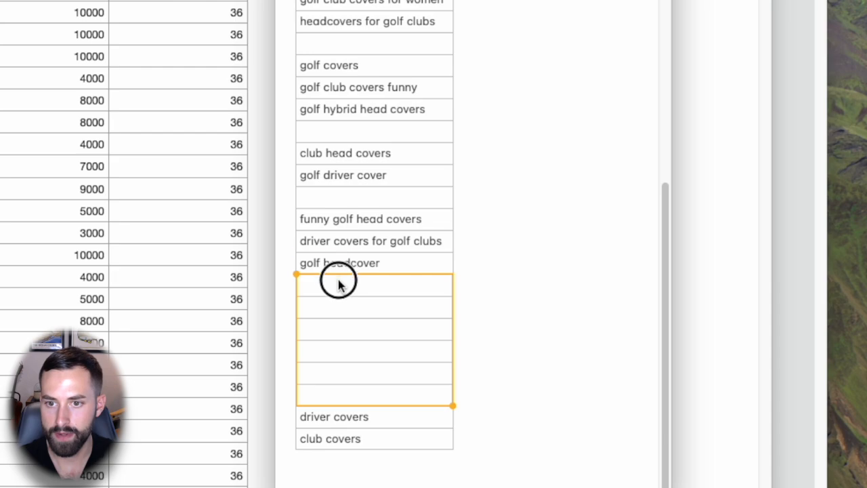
pyautogui.press('BackSpace')
pyautogui.click(327, 268)
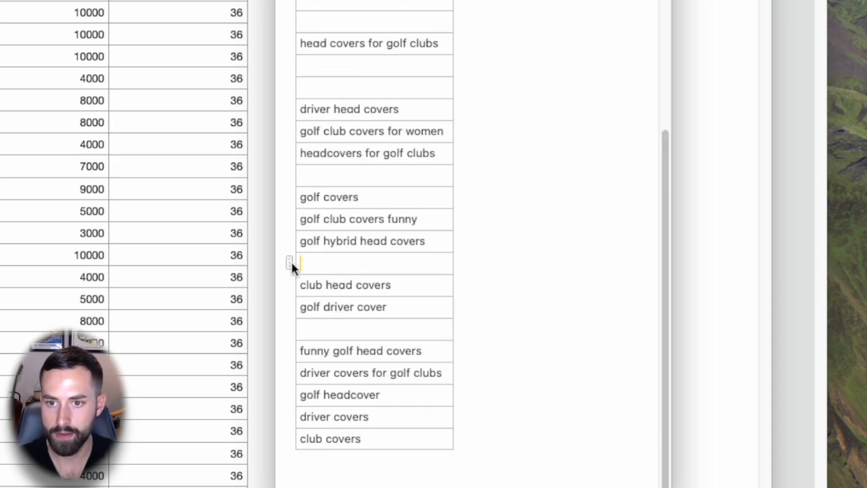
pyautogui.press('BackSpace')
pyautogui.click(290, 330)
pyautogui.press('BackSpace')
pyautogui.click(300, 217)
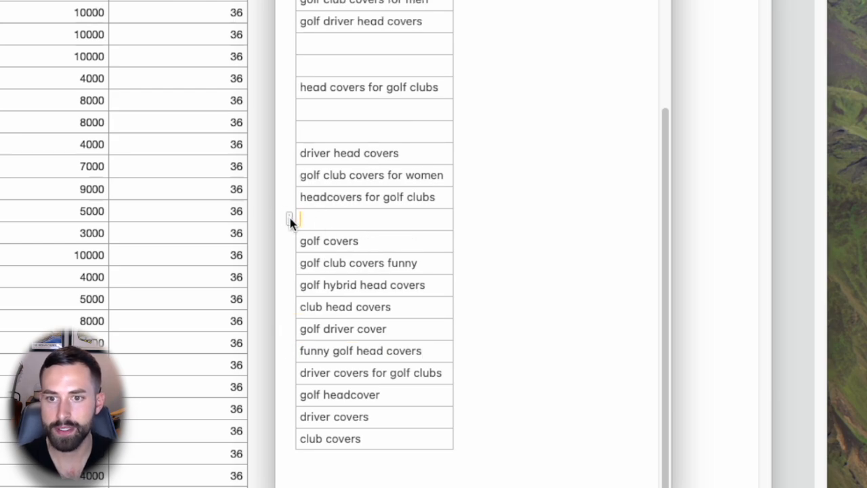
pyautogui.press('BackSpace')
# Delete the empty rows directly above and below "head covers for golf clubs" in the note's keyword table
pyautogui.click(307, 158)
pyautogui.click(289, 155)
pyautogui.press('BackSpace')
pyautogui.click(301, 153)
pyautogui.click(288, 154)
pyautogui.press('BackSpace')
pyautogui.click(296, 133)
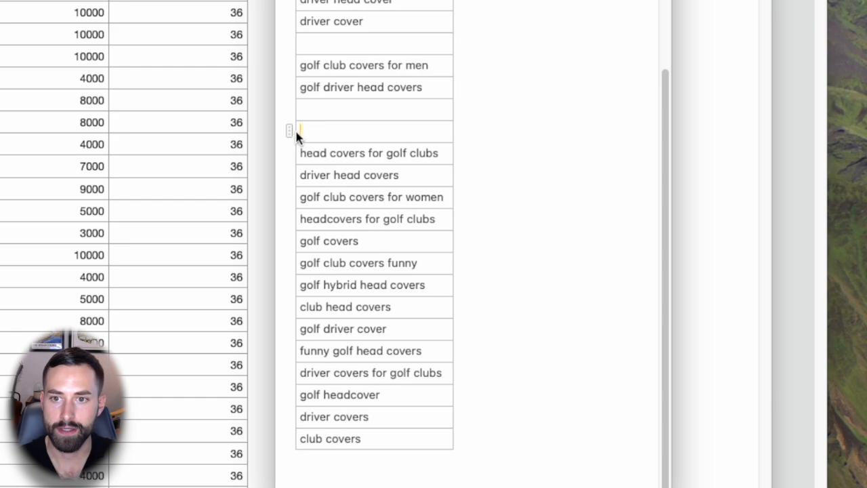
pyautogui.press('BackSpace')
pyautogui.click(302, 132)
pyautogui.press('BackSpace')
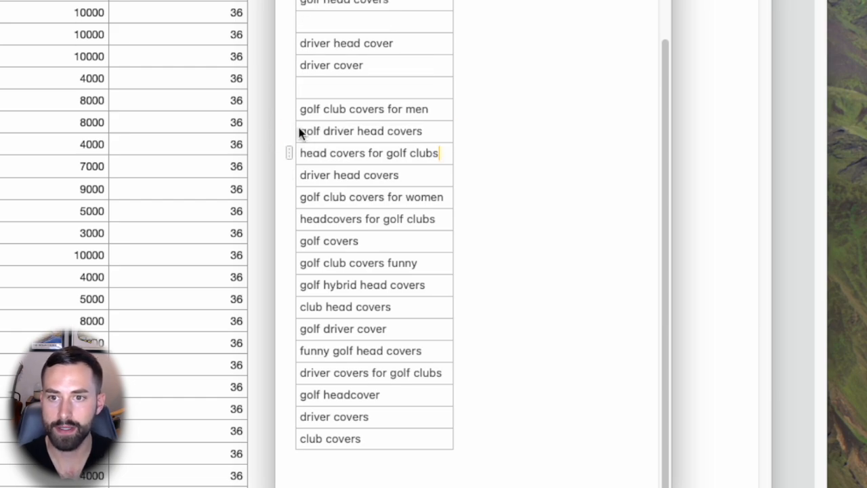
# Delete the empty rows above "golf club covers for men" and above "driver head cover" in the note's keyword table
pyautogui.scroll(2, 298, 135)
pyautogui.click(287, 145)
pyautogui.press('BackSpace')
pyautogui.click(291, 79)
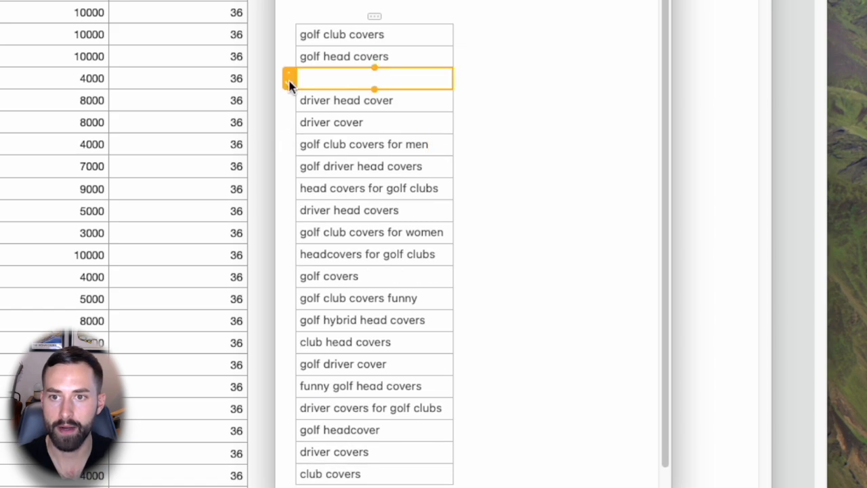
pyautogui.press('BackSpace')
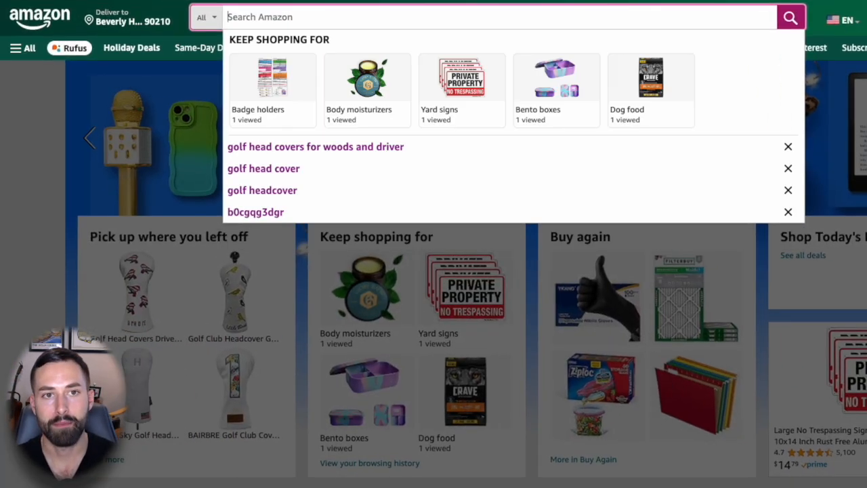
# Switch to Amazon and search the store for "golf head cover"
pyautogui.click(39, 97)
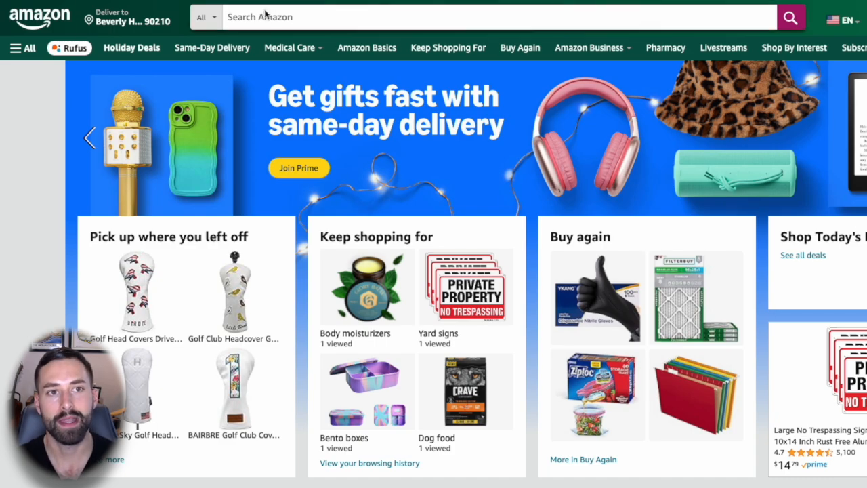
pyautogui.click(285, 17)
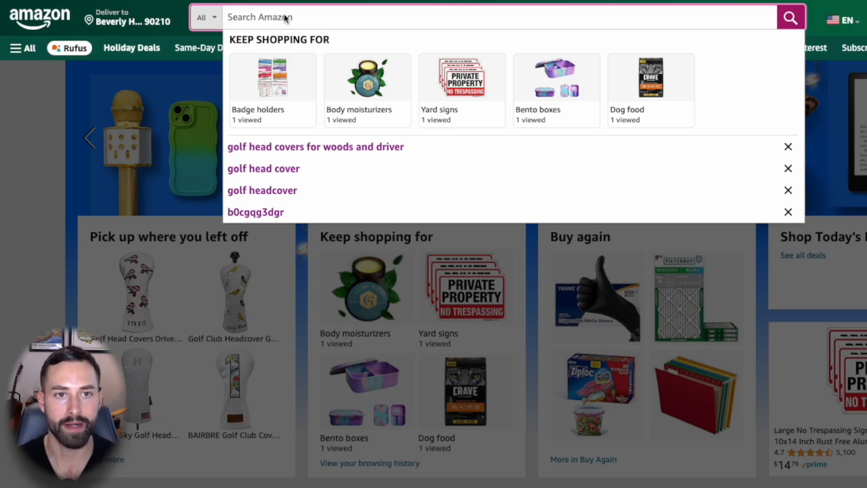
pyautogui.write('golf head cover')
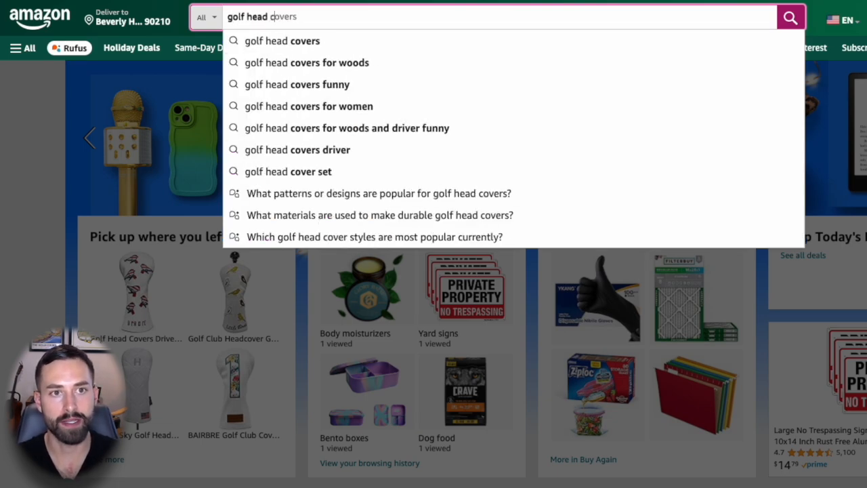
pyautogui.press('Return')
# Open the Overall Pick listing, the black LONGCHAO three-piece head cover set, and highlight the ASIN in its web address
pyautogui.scroll(-5, 389, 157)
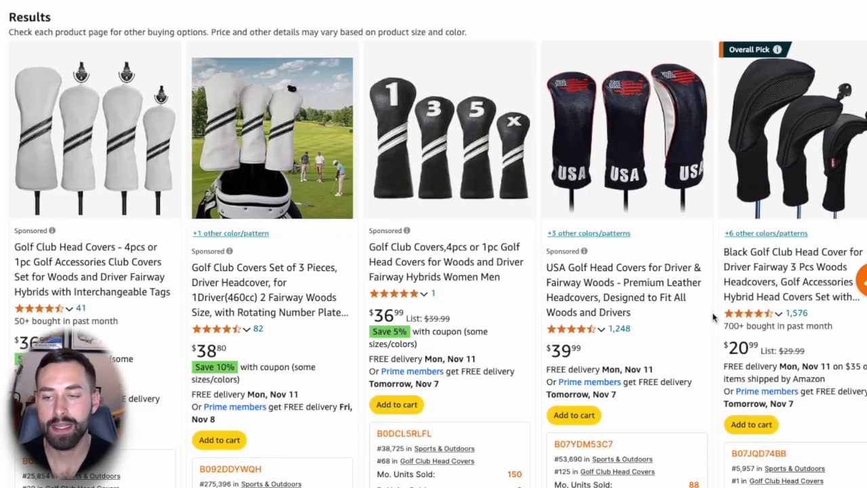
pyautogui.scroll(-2, 858, 317)
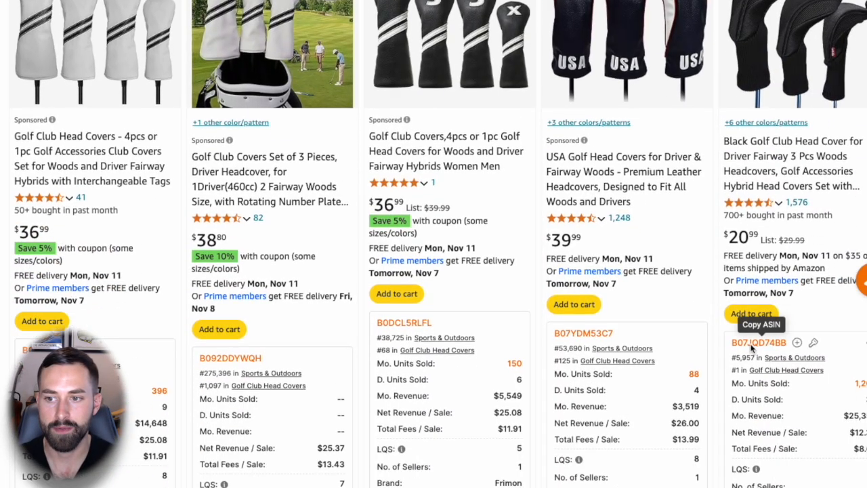
pyautogui.click(773, 161)
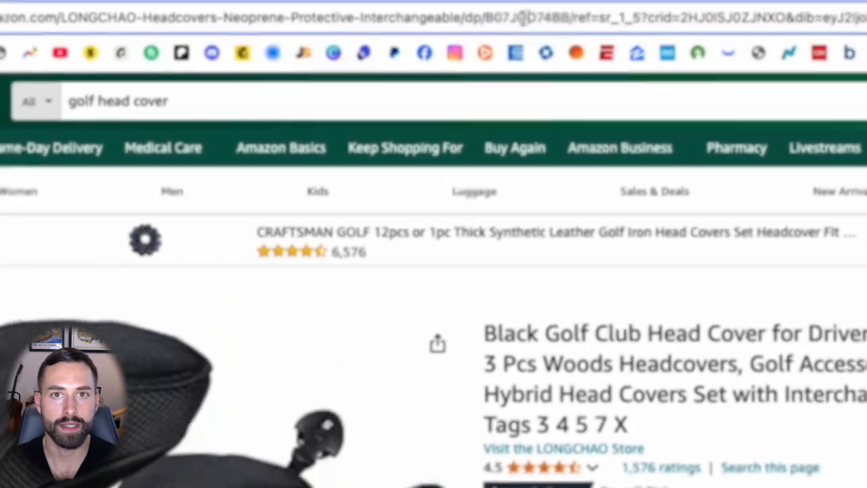
pyautogui.doubleClick(489, 17)
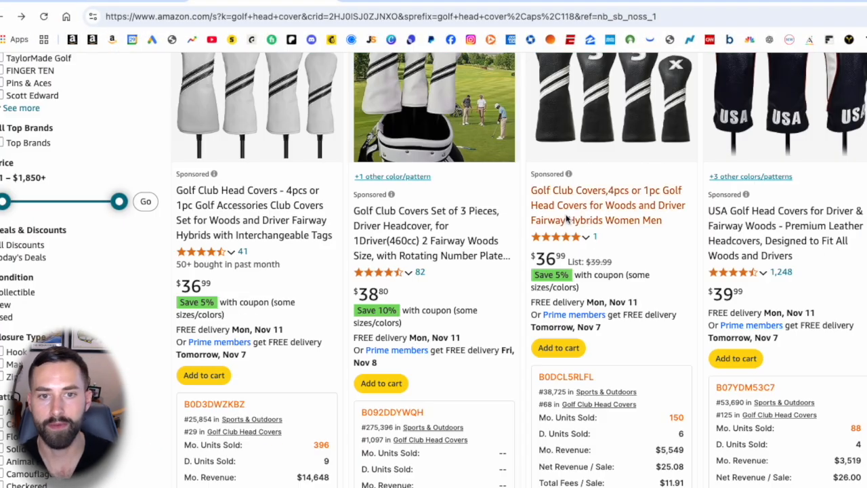
# Browse the search results, examine the TaylorMade Golf DRIVER HEADCOVER listing and its related products, and return to the results
pyautogui.scroll(-10, 701, 237)
pyautogui.scroll(3, 702, 233)
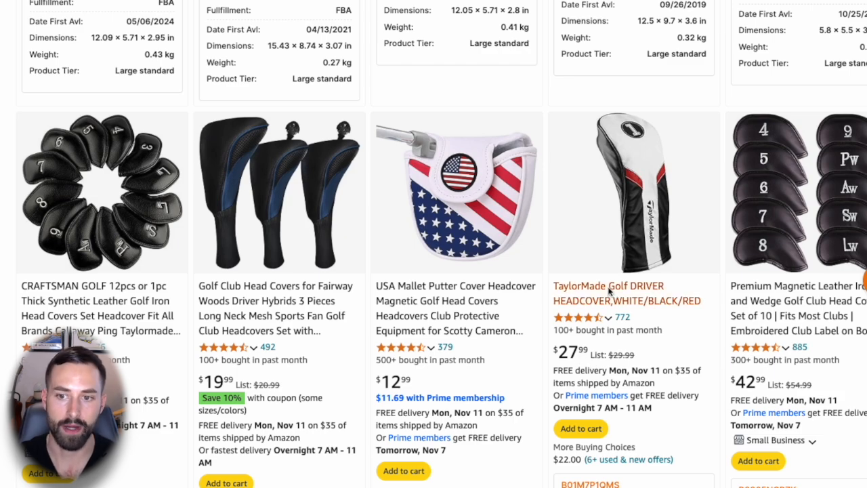
pyautogui.scroll(-1, 608, 290)
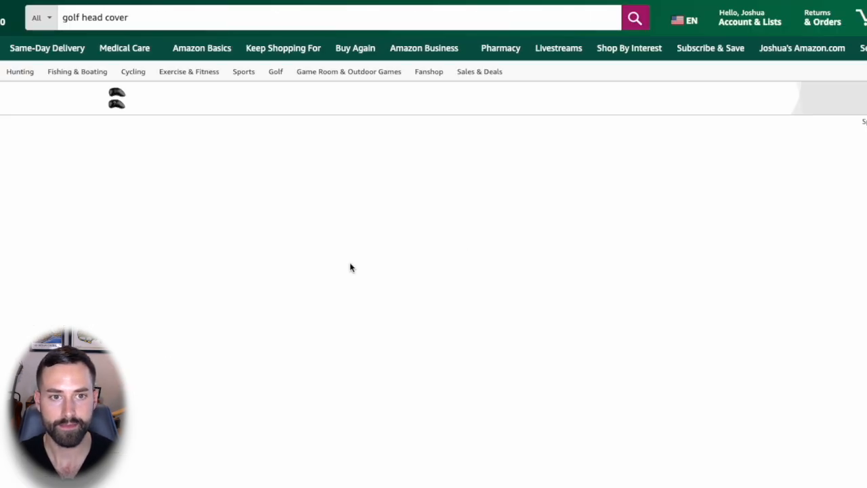
pyautogui.scroll(-12, 478, 248)
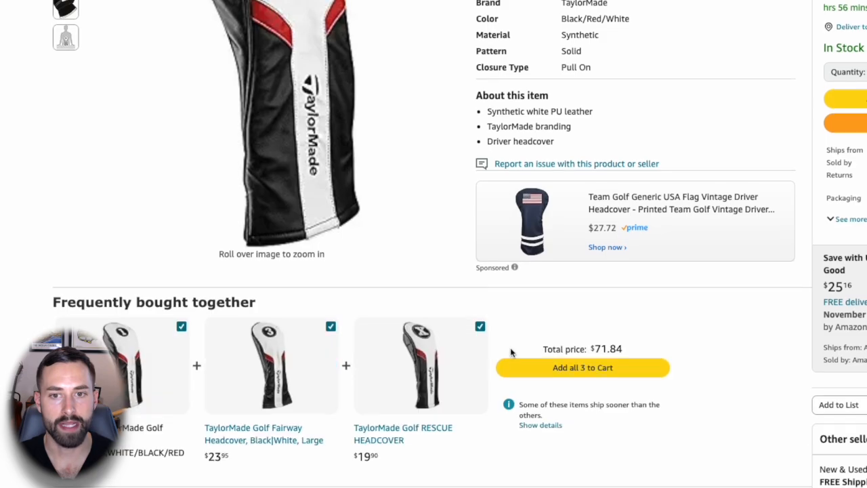
pyautogui.scroll(1, 345, 341)
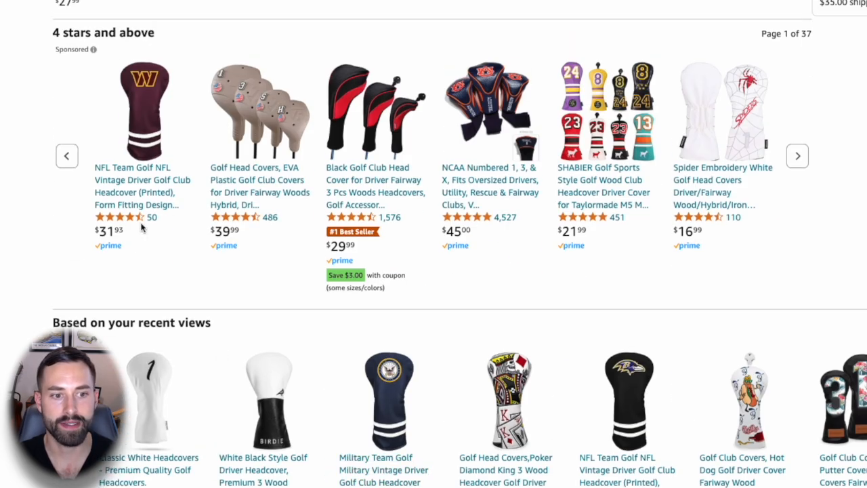
pyautogui.scroll(10, 142, 252)
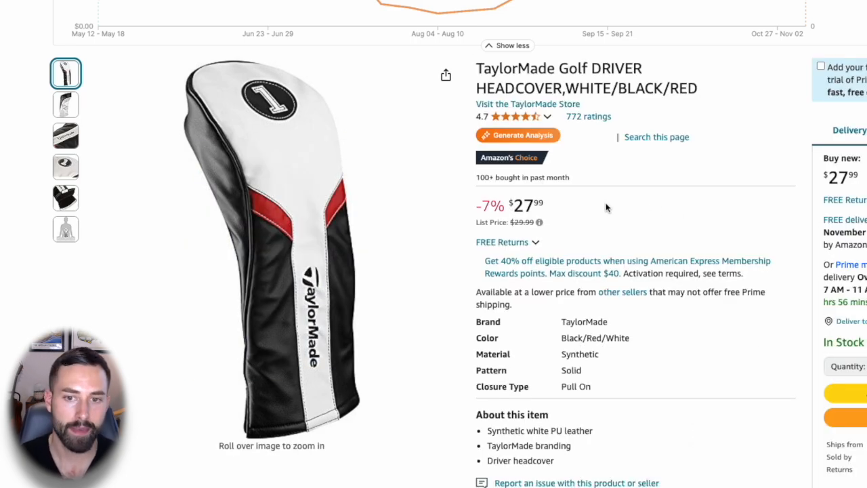
pyautogui.hotkey('alt', 'Left')
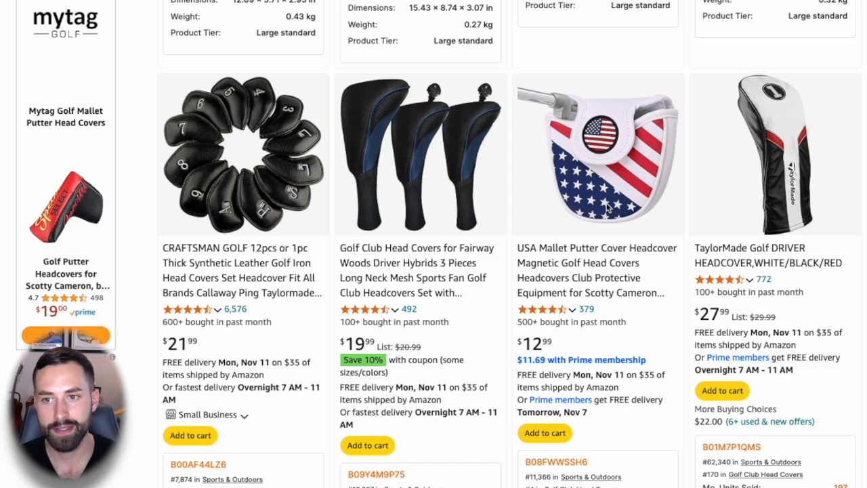
# Copy the TaylorMade driver headcover's ASIN, B01M7P1QMS, and paste it below the keyword table in the note
pyautogui.click(741, 447)
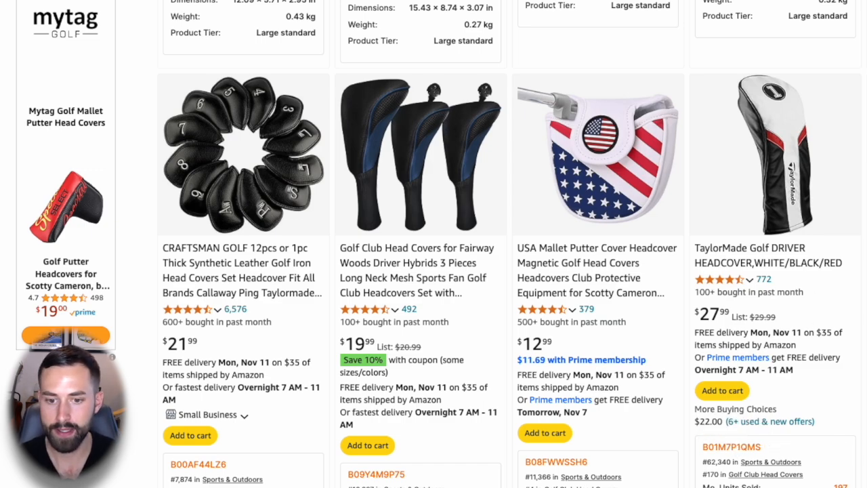
pyautogui.press('super+Tab')
pyautogui.scroll(-1, 765, 366)
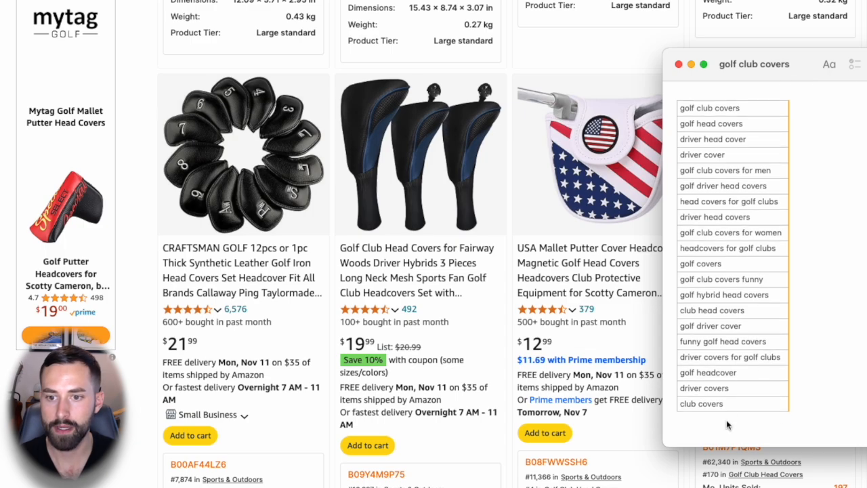
pyautogui.click(726, 426)
pyautogui.scroll(-1, 727, 425)
pyautogui.hotkey('ctrl', 'v')
pyautogui.press('Return')
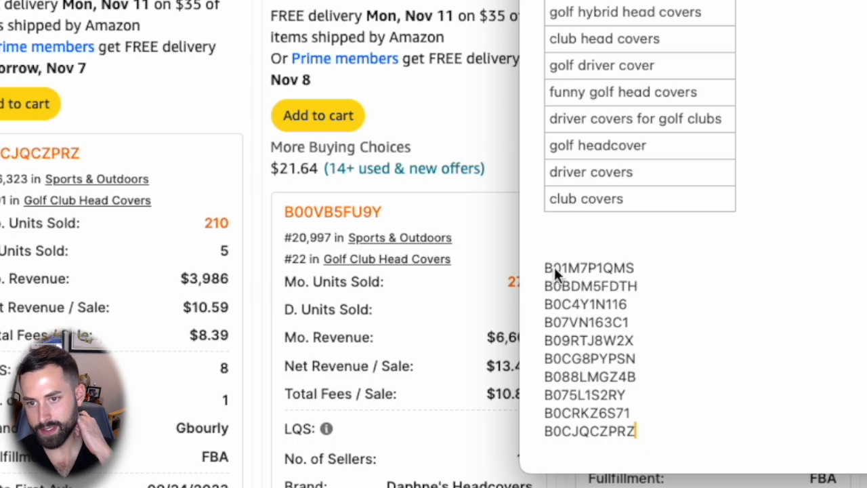
pyautogui.moveTo(542, 268); pyautogui.dragTo(649, 450)
pyautogui.click(655, 445)
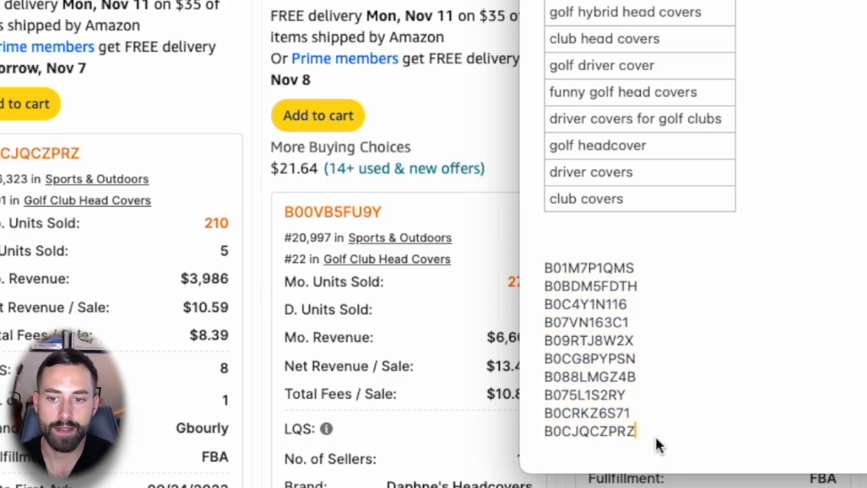
pyautogui.scroll(5, 758, 280)
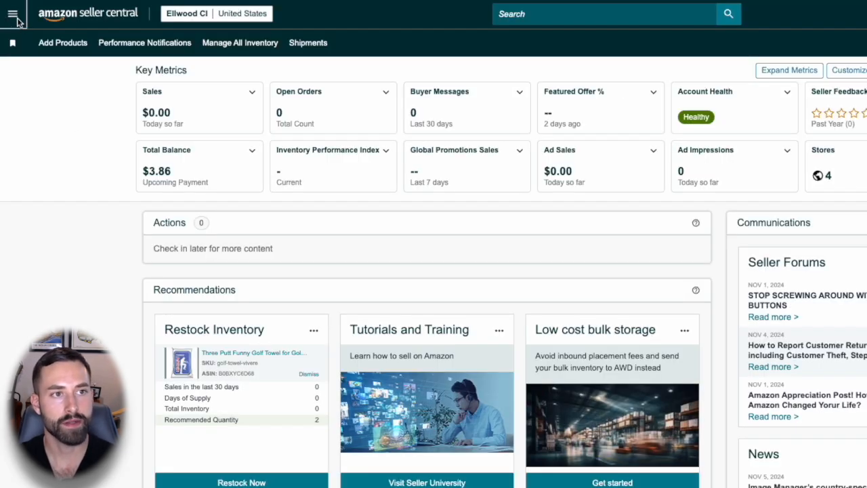
# Switch to Amazon Seller Central and open the advertising Campaign Manager
pyautogui.click(16, 13)
pyautogui.moveTo(83, 53)
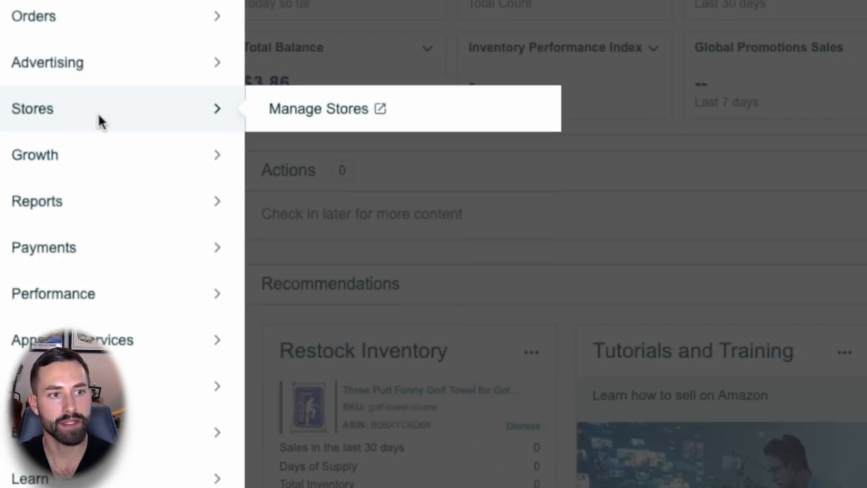
pyautogui.moveTo(42, 167)
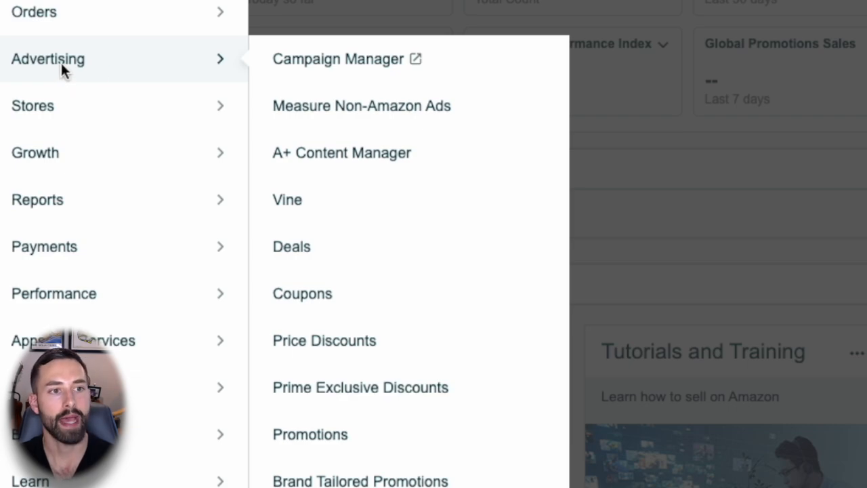
pyautogui.click(365, 62)
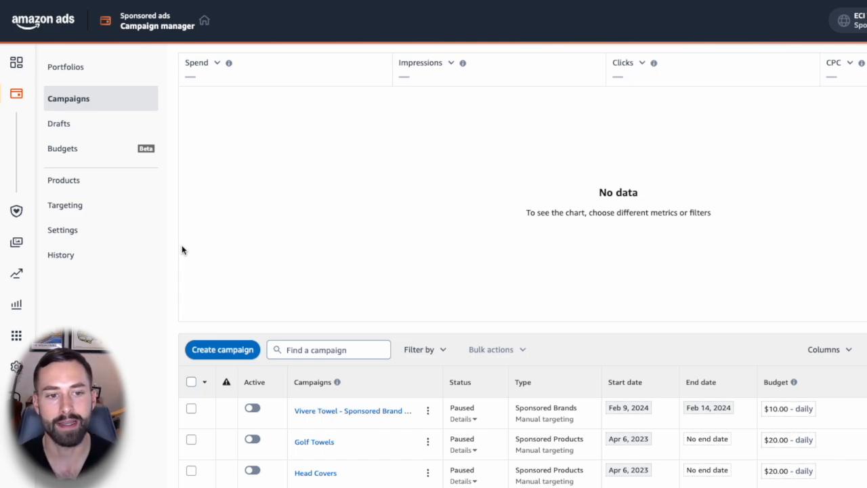
# Create a new Sponsored Products campaign and name its ad group "Keyword Target"
pyautogui.click(222, 350)
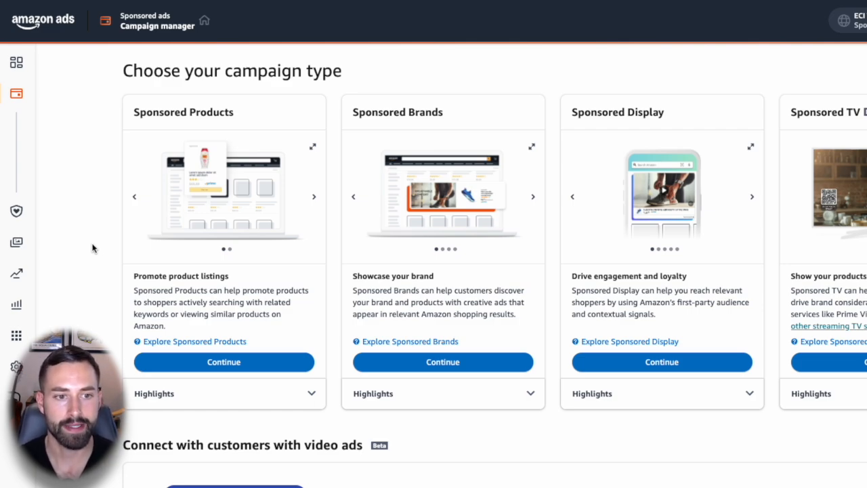
pyautogui.click(231, 363)
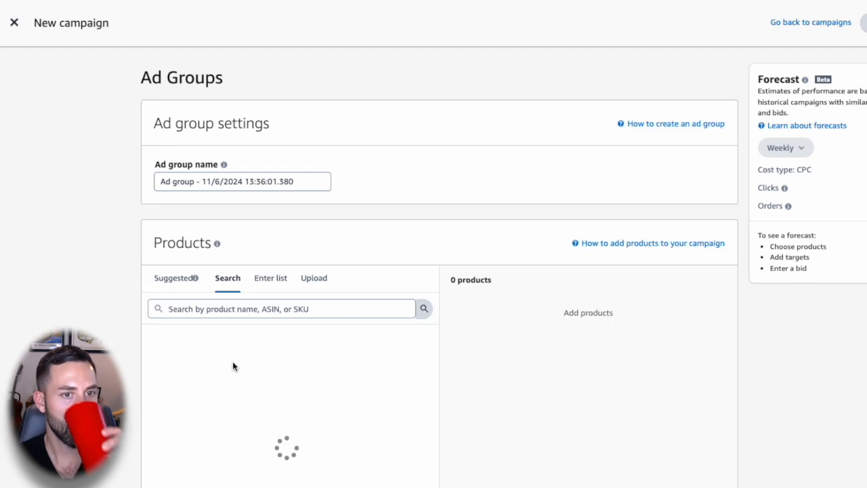
pyautogui.tripleClick(208, 182)
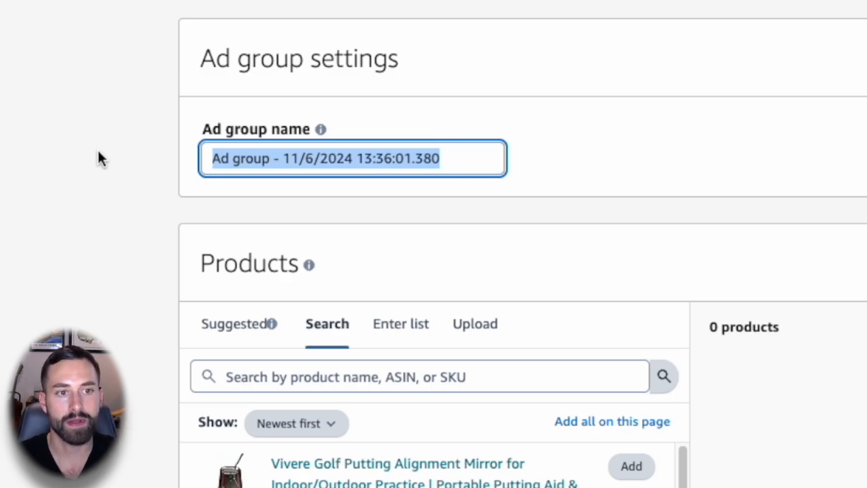
pyautogui.write('Keyword T')
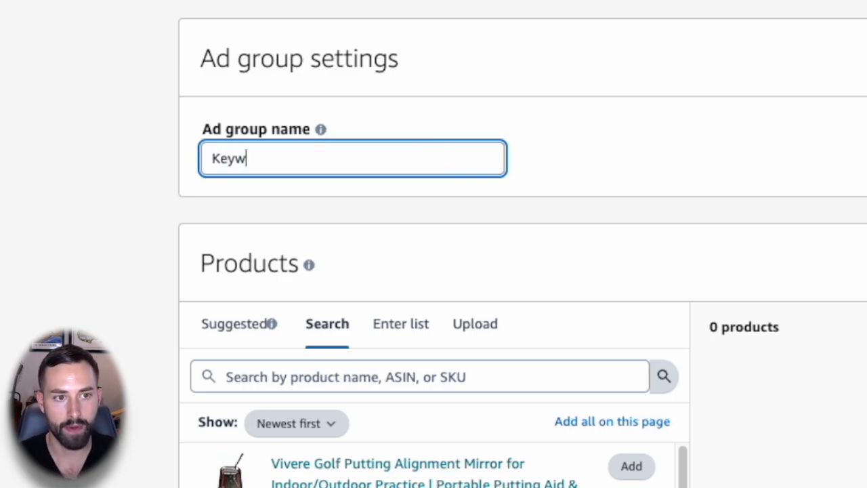
pyautogui.write('arget')
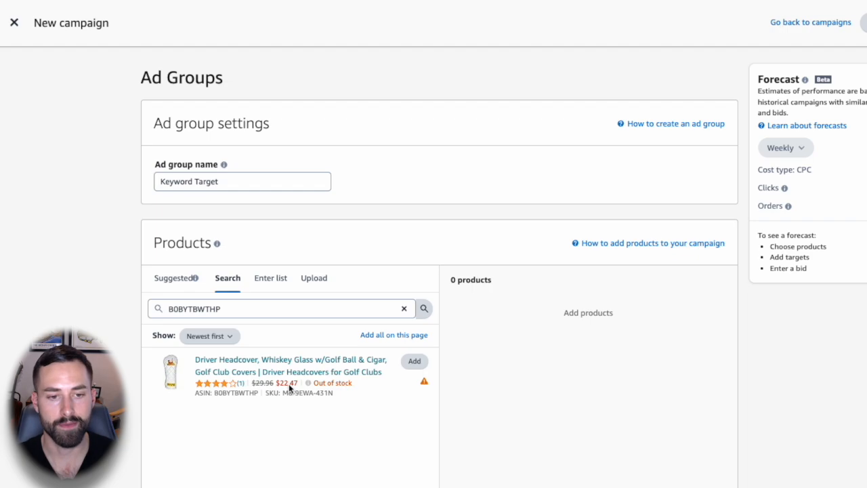
# Find the whiskey glass driver headcover by its ASIN, B0BYTBWTHP, and add it to the ad group's products
pyautogui.click(424, 381)
pyautogui.click(352, 393)
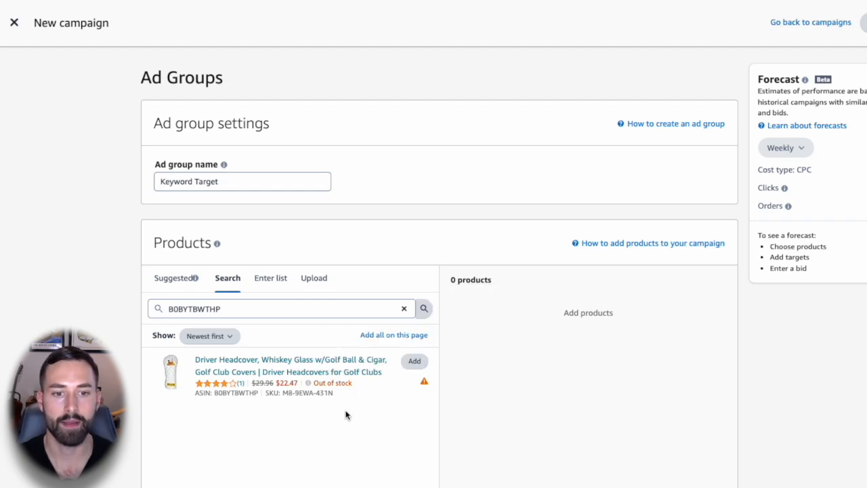
pyautogui.click(414, 361)
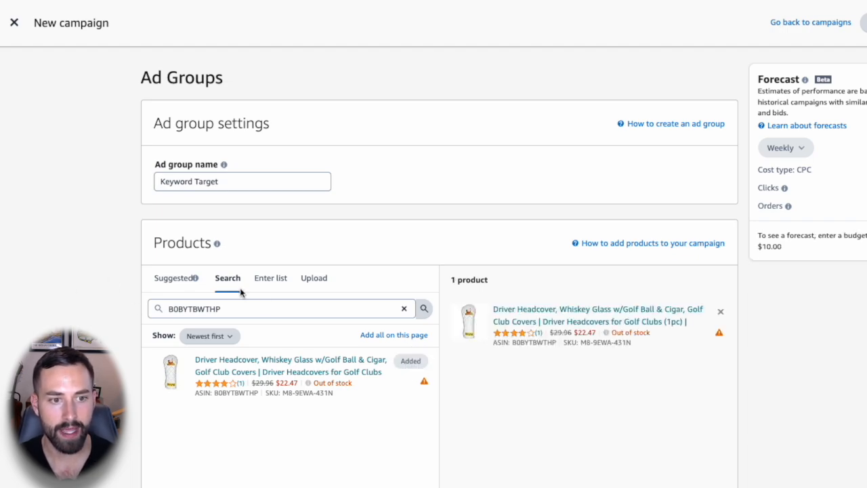
pyautogui.click(194, 278)
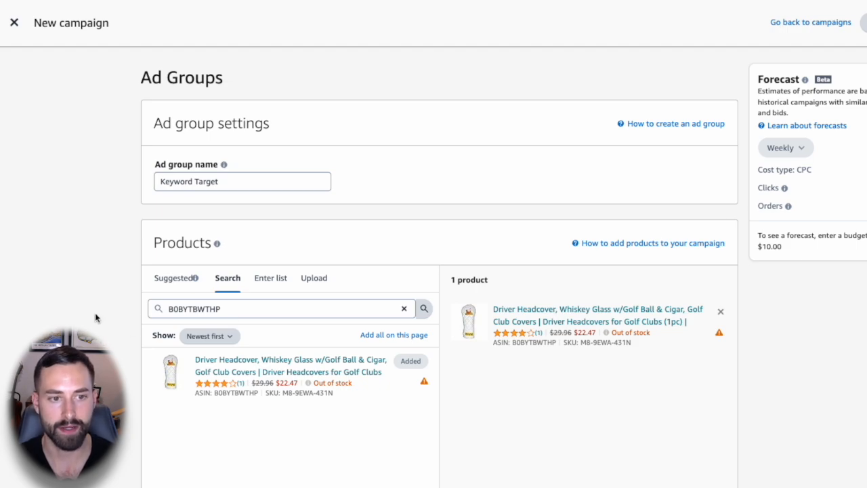
# Set the campaign to manual targeting and review the suggested keywords in the Keyword targeting section
pyautogui.scroll(-5, 101, 308)
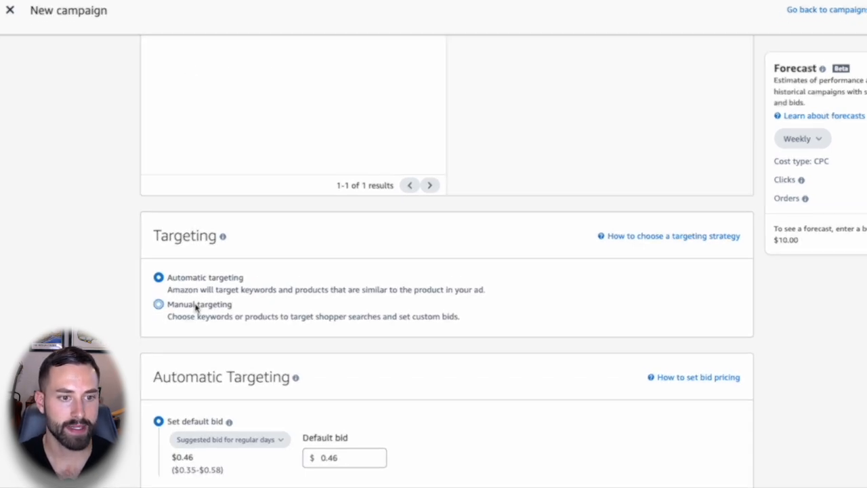
pyautogui.click(195, 311)
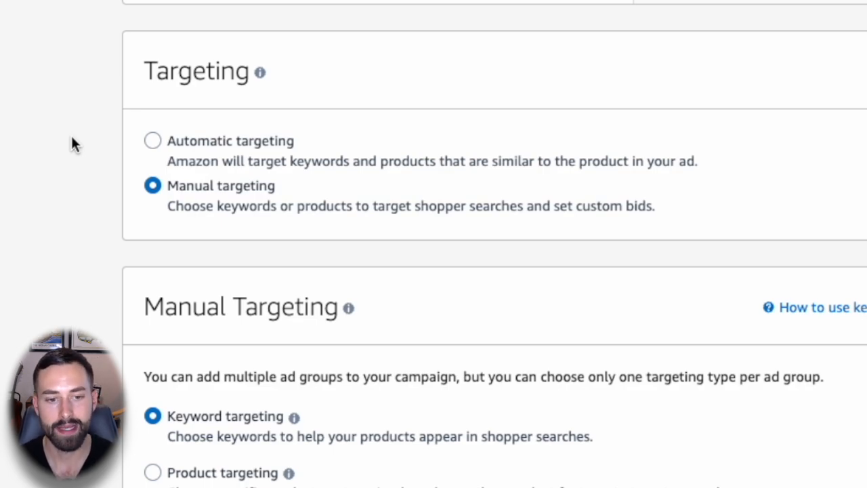
pyautogui.scroll(-5, 111, 279)
pyautogui.moveTo(218, 207)
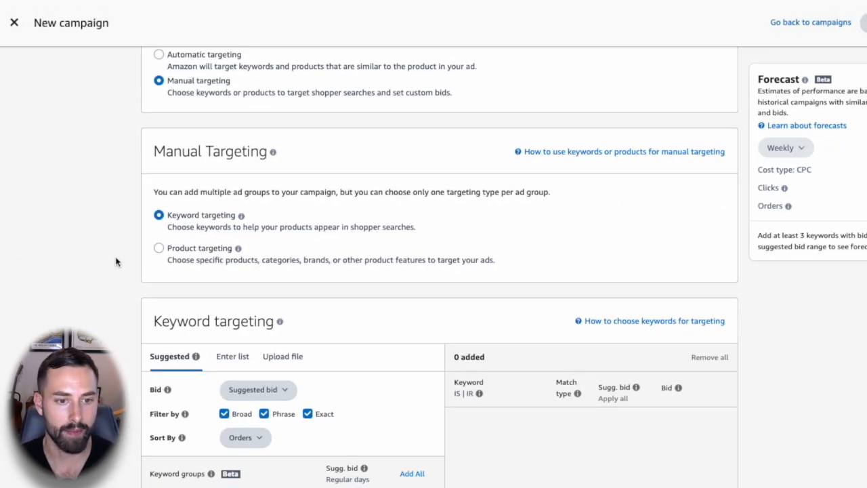
pyautogui.scroll(-5, 116, 261)
pyautogui.scroll(1, 116, 261)
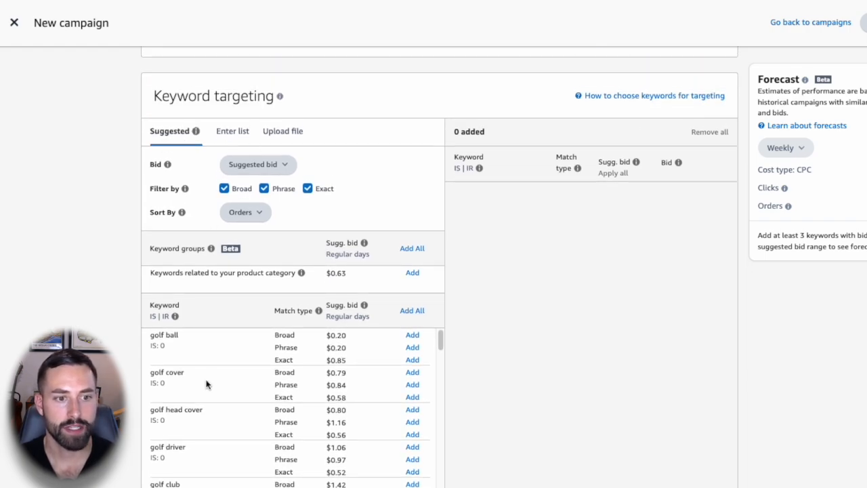
# Copy all the keywords from the "golf club covers" note and paste them into the campaign's manually entered keyword list
pyautogui.scroll(-1, 228, 362)
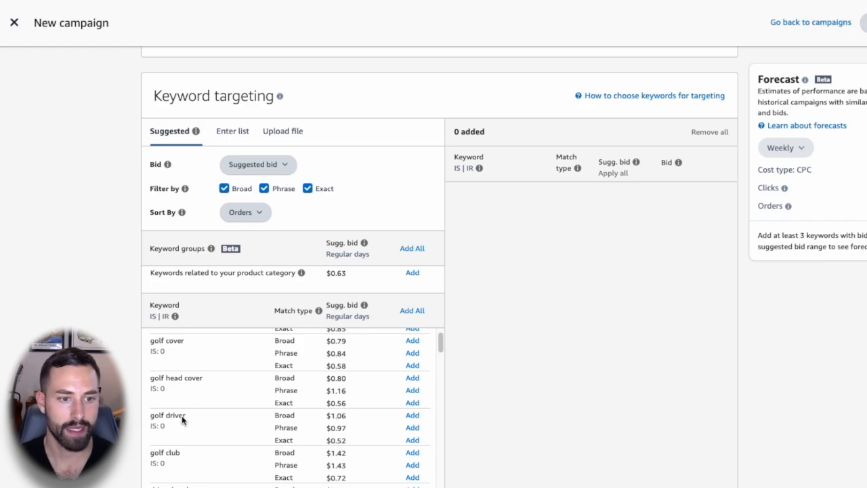
pyautogui.scroll(1, 201, 391)
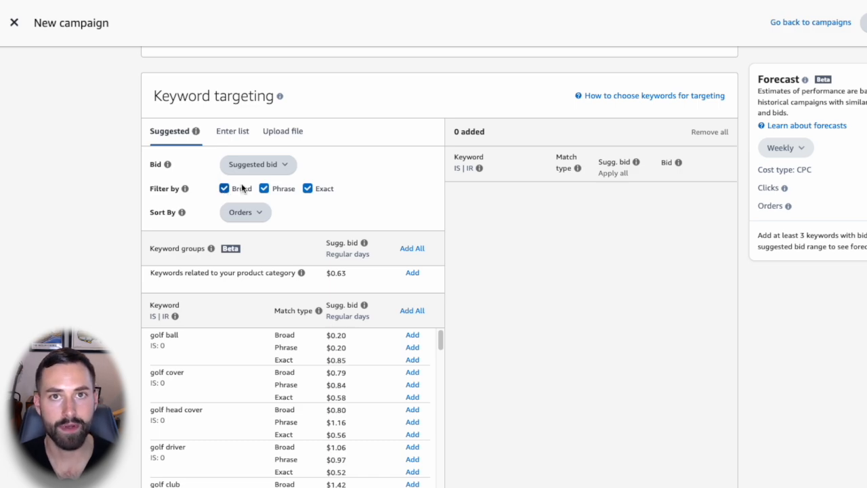
pyautogui.click(238, 134)
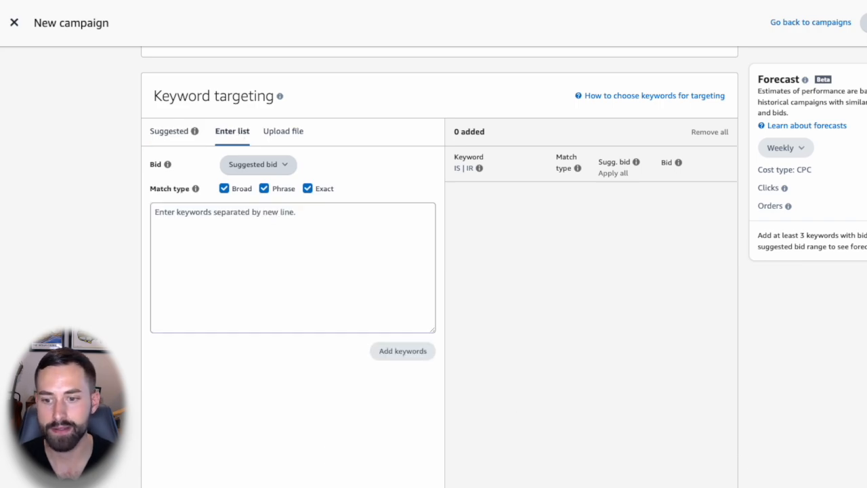
pyautogui.press('super+Tab')
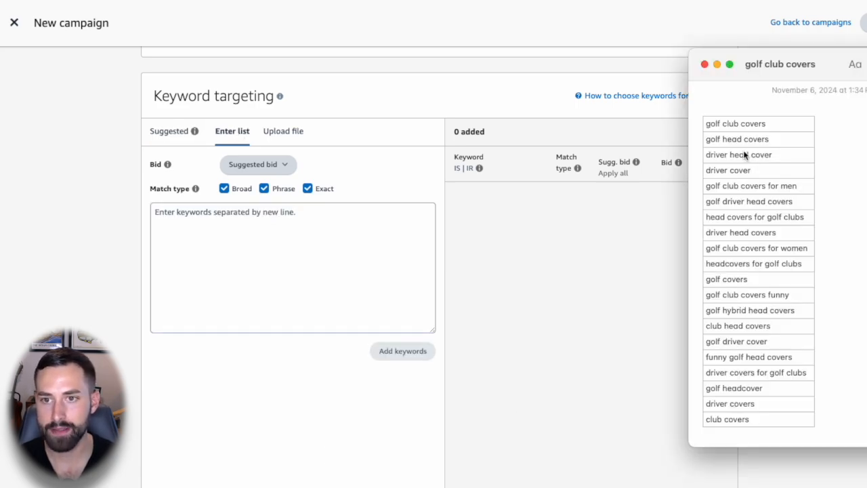
pyautogui.moveTo(707, 130); pyautogui.dragTo(807, 419)
pyautogui.press('super+c')
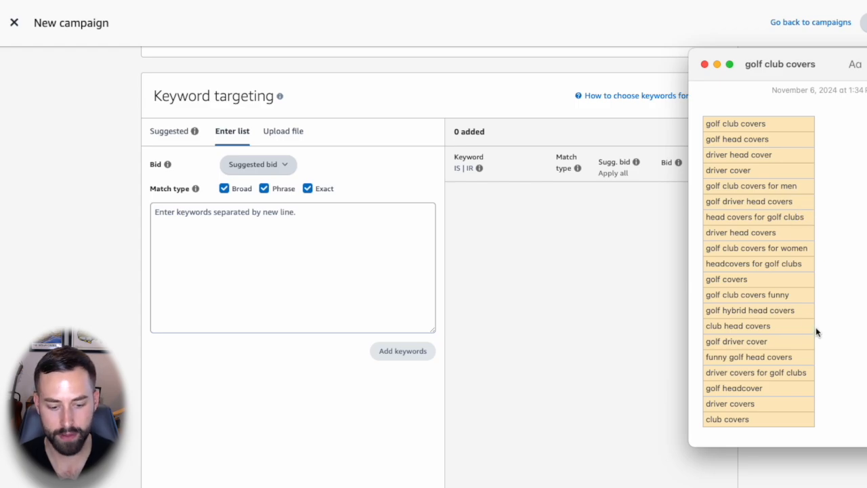
pyautogui.click(236, 270)
pyautogui.press('super+v')
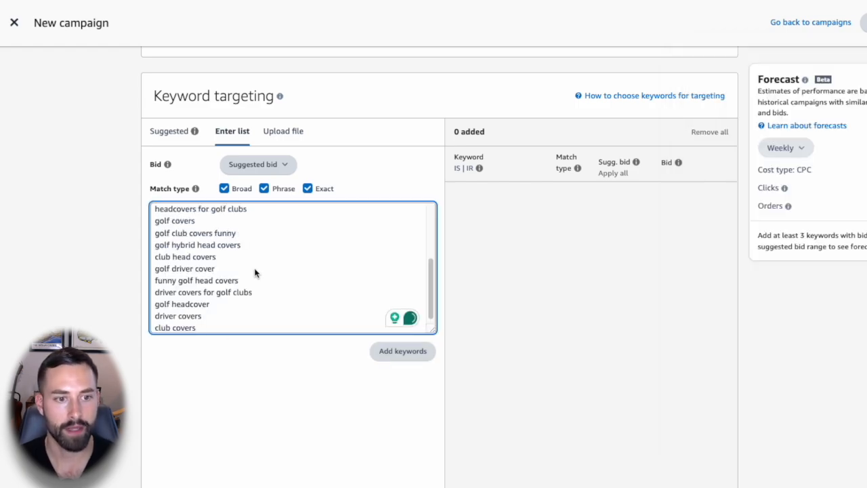
pyautogui.scroll(3, 257, 272)
pyautogui.click(27, 218)
pyautogui.click(218, 214)
pyautogui.press('Return')
pyautogui.write('jfjhgh')
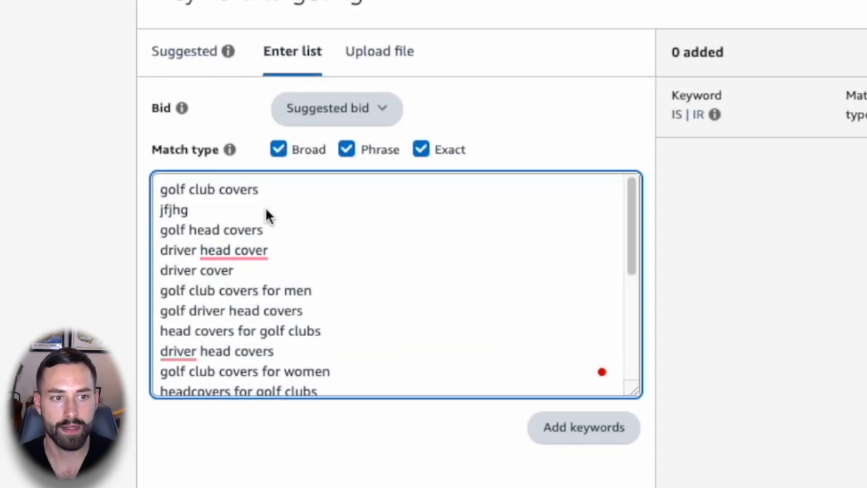
pyautogui.press('BackSpace')
pyautogui.press('BackSpace')
pyautogui.press('BackSpace')
pyautogui.press('BackSpace')
pyautogui.press('BackSpace')
pyautogui.press('BackSpace')
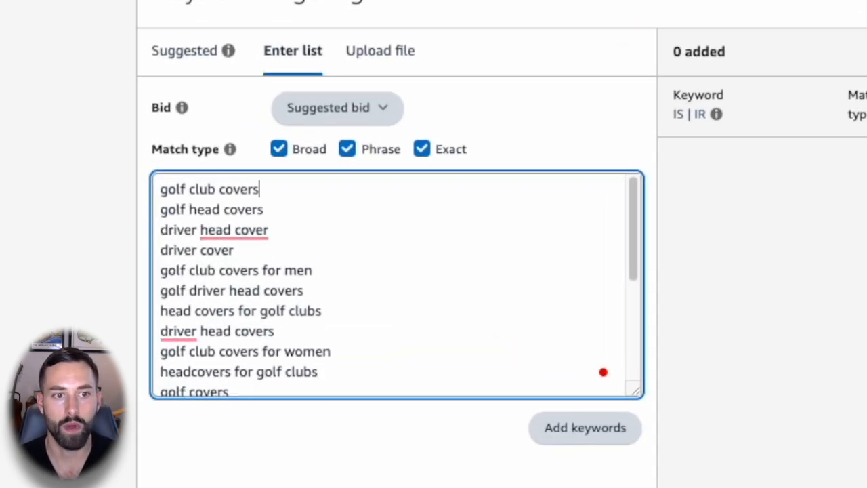
pyautogui.click(33, 220)
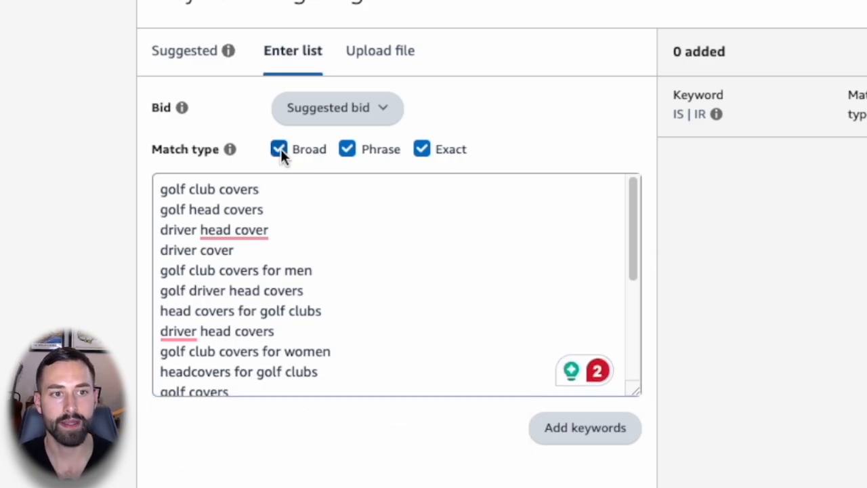
# Switch to the Amazon storefront's home page and enter "golf club covers" as the product search phrase
pyautogui.moveTo(230, 150)
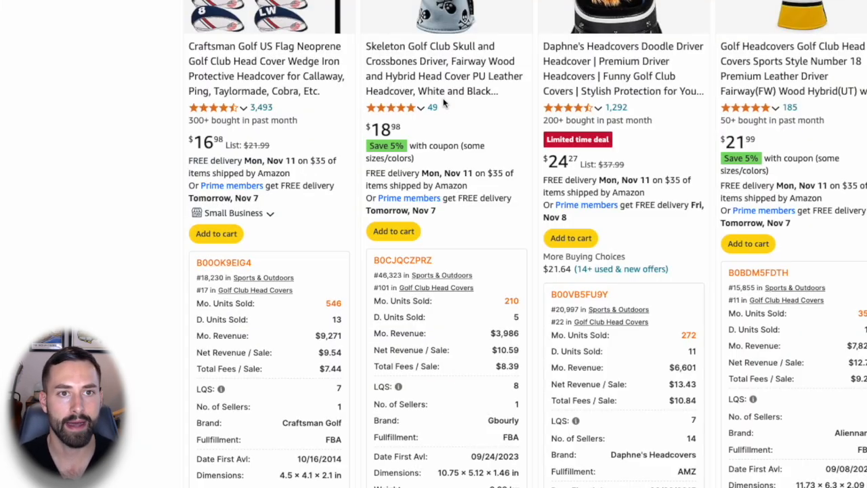
pyautogui.scroll(15, 443, 103)
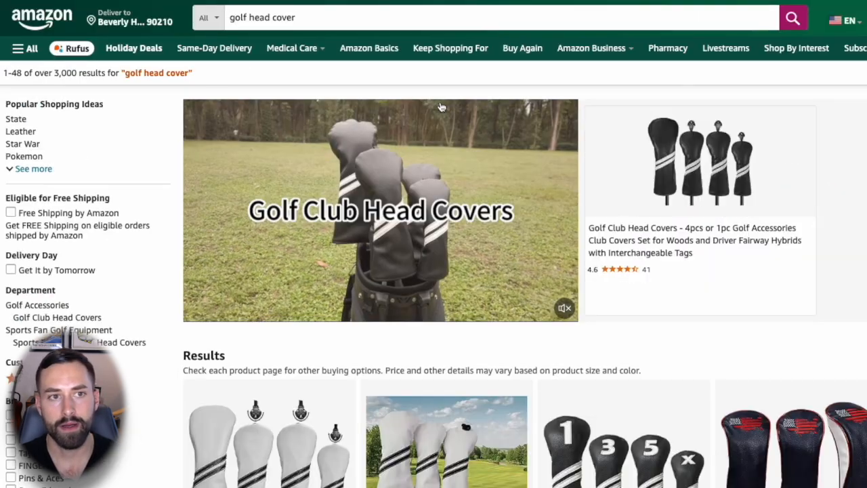
pyautogui.click(41, 14)
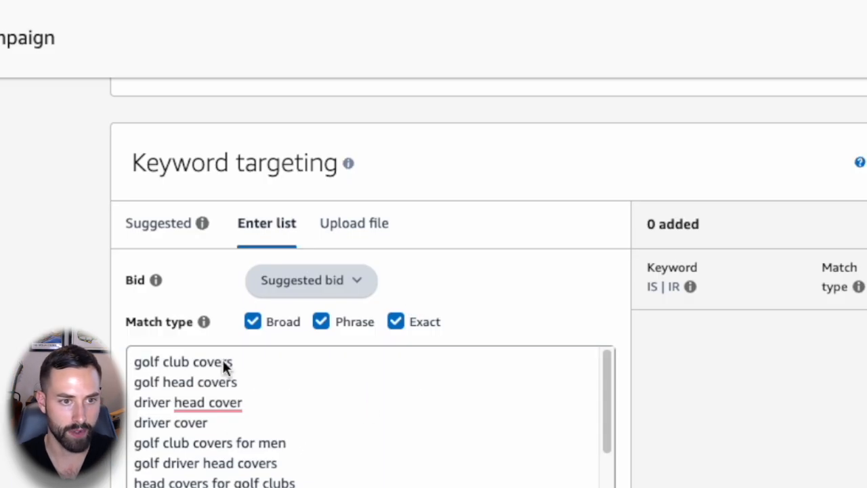
pyautogui.tripleClick(210, 362)
pyautogui.click(245, 366)
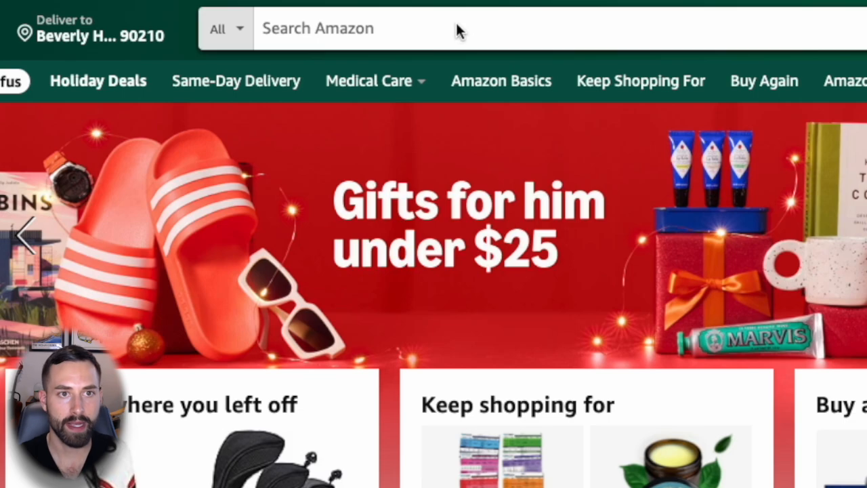
pyautogui.click(457, 28)
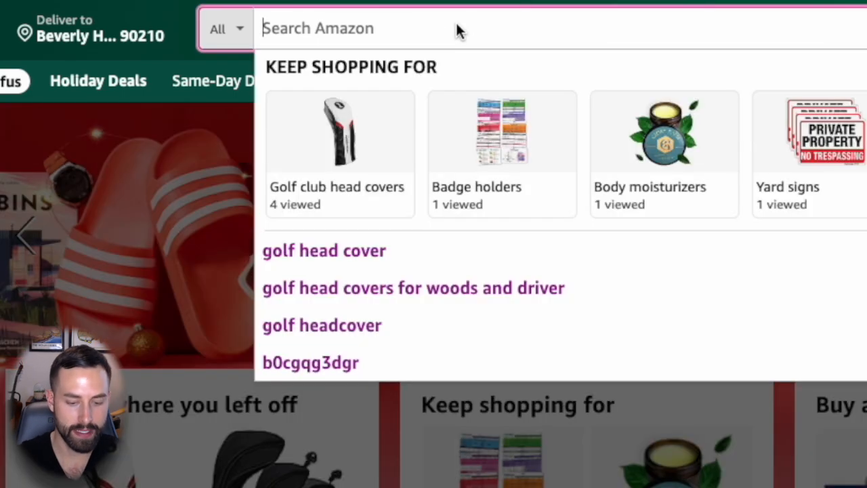
pyautogui.write('golf club cove')
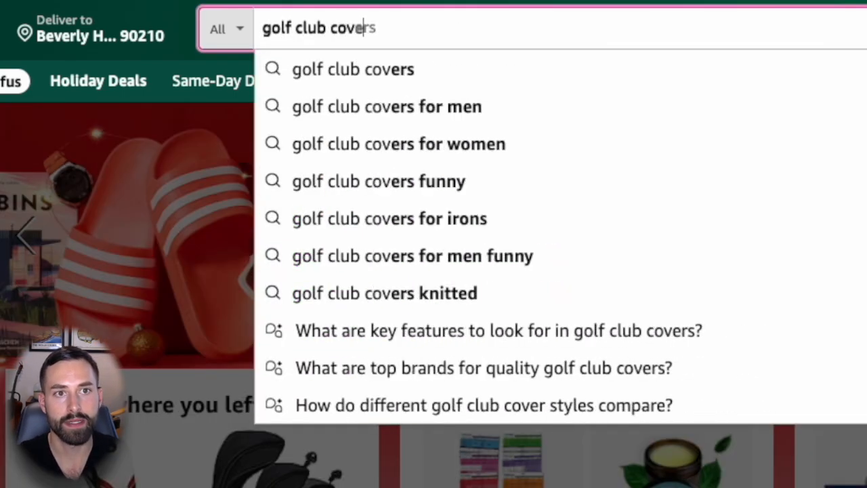
pyautogui.write('rs')
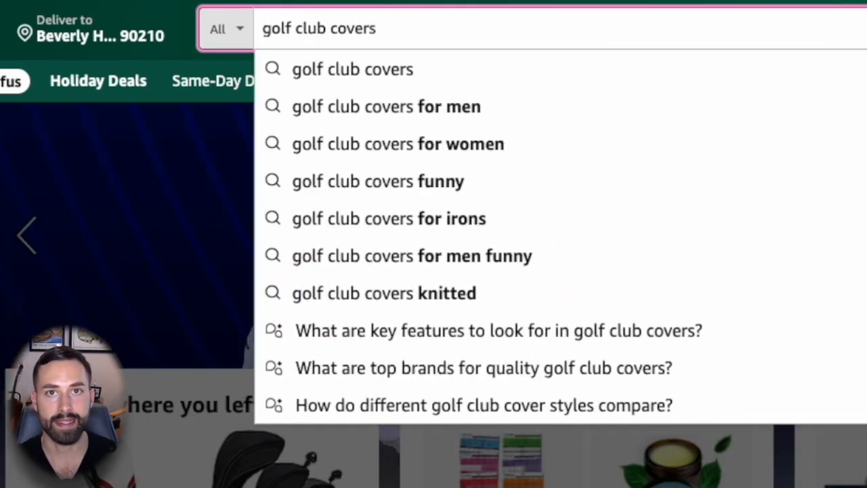
pyautogui.press('Return')
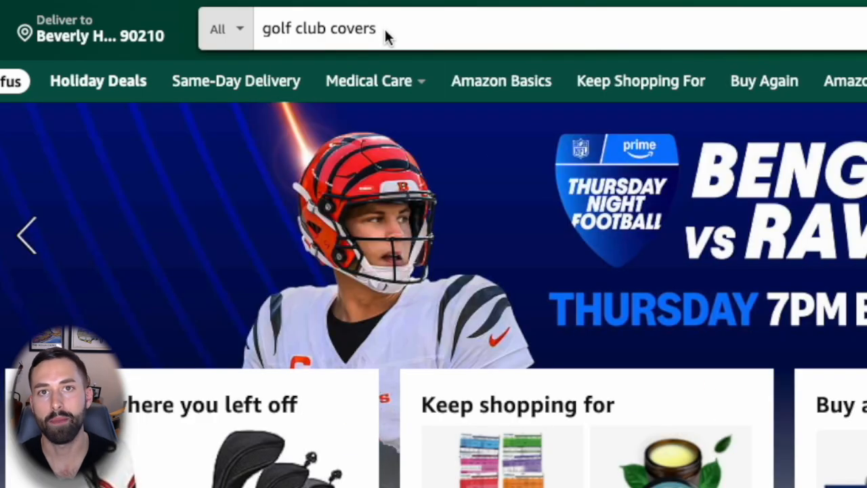
# Extend the search phrase to "golf club covers funny" as a phrase match example, and remove the added word again
pyautogui.click(391, 27)
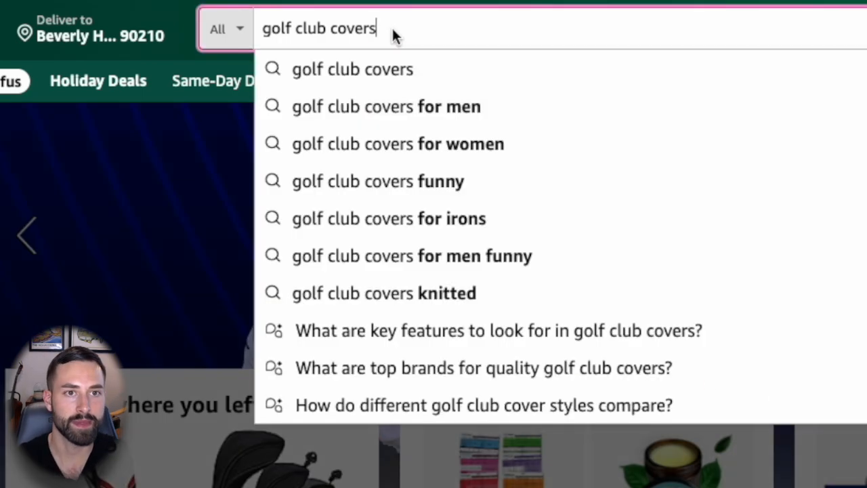
pyautogui.write('funny')
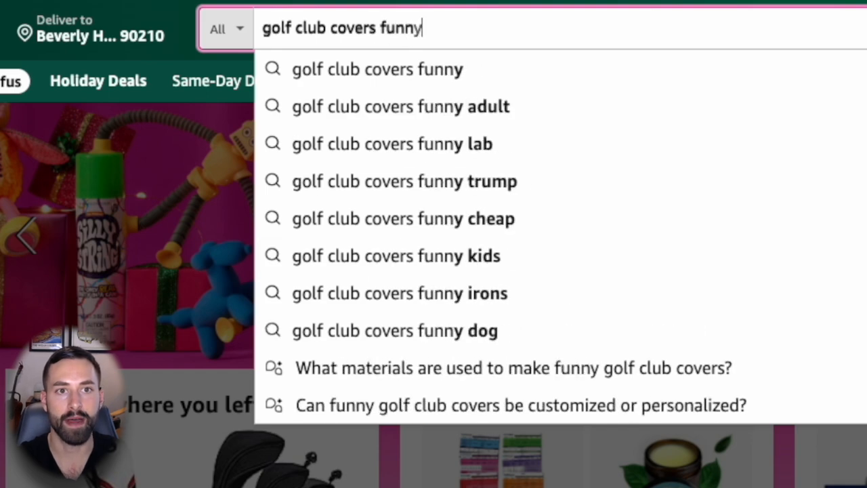
pyautogui.click(76, 133)
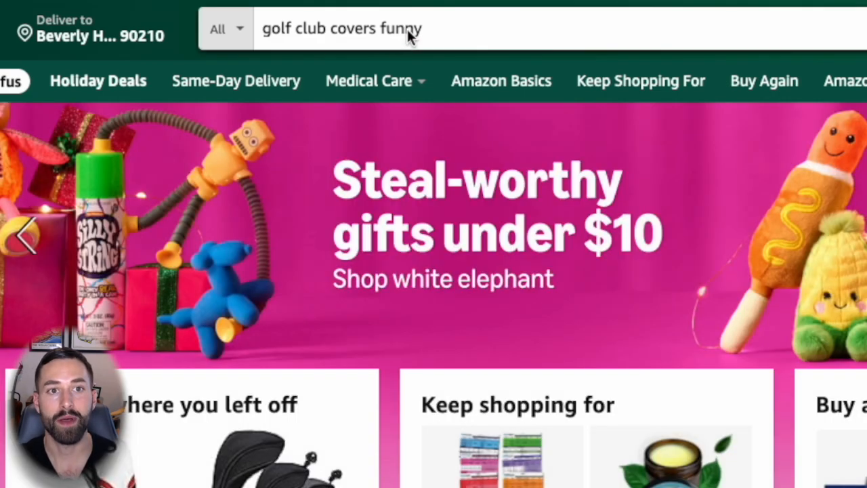
pyautogui.click(407, 34)
pyautogui.doubleClick(407, 32)
pyautogui.press('BackSpace')
pyautogui.press('BackSpace')
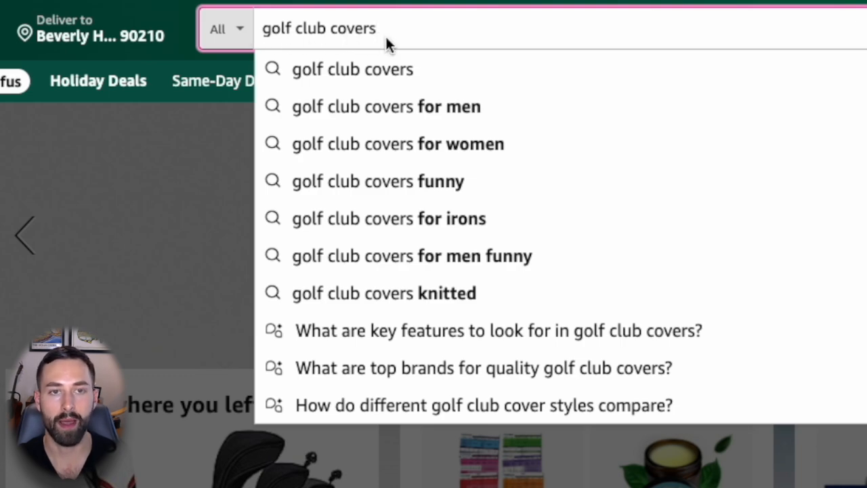
# Reorder the search phrase to read "golf covers club"
pyautogui.doubleClick(355, 28)
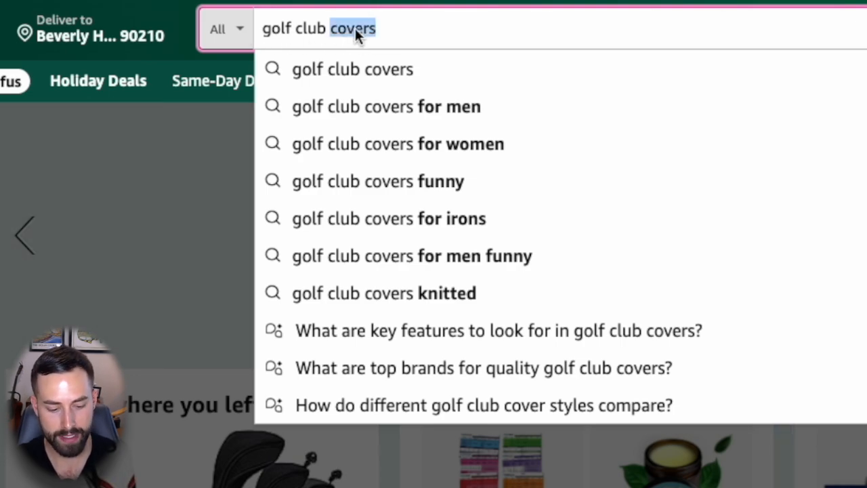
pyautogui.press('BackSpace')
pyautogui.press('BackSpace')
pyautogui.click(297, 31)
pyautogui.write('covers')
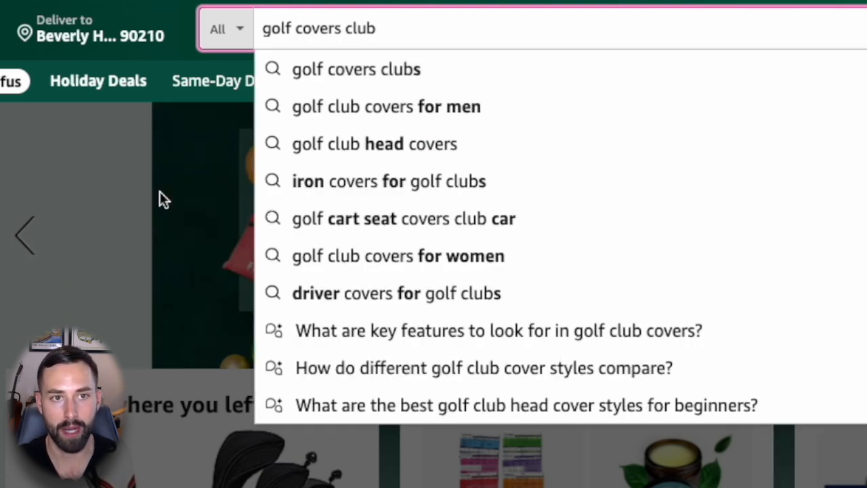
# Clear the reordered search phrase and enter "golf club" instead
pyautogui.tripleClick(366, 33)
pyautogui.press('BackSpace')
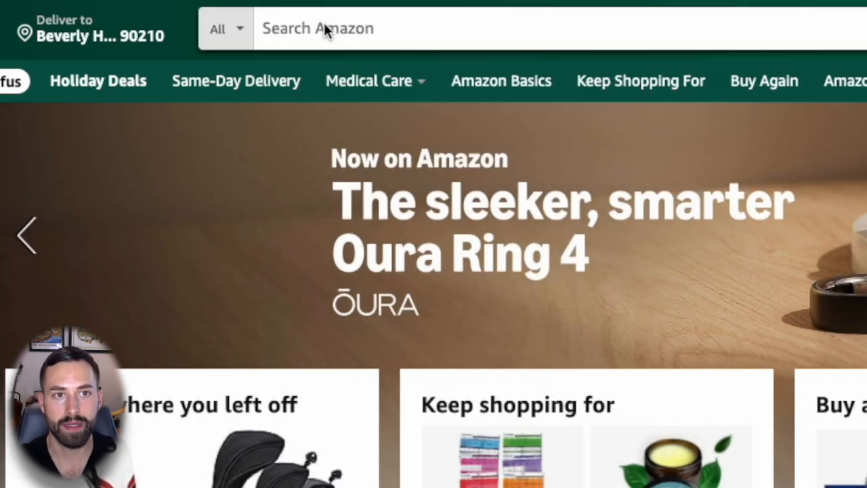
pyautogui.click(323, 22)
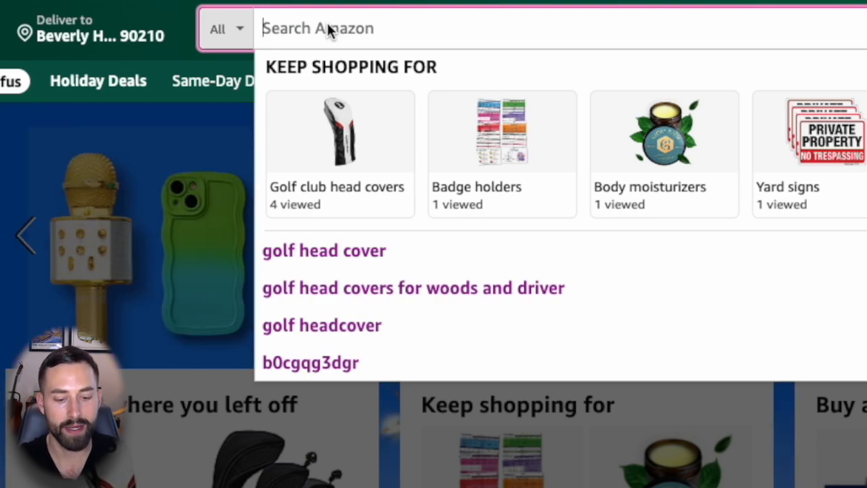
pyautogui.write('golf club')
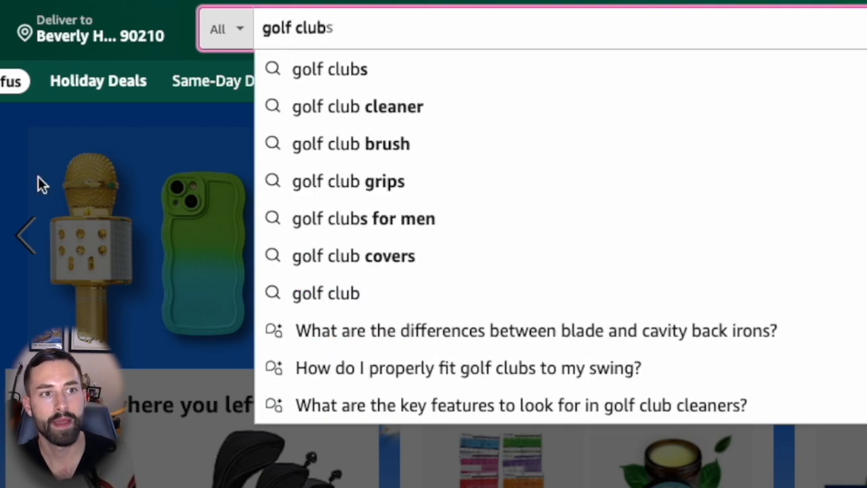
pyautogui.click(43, 131)
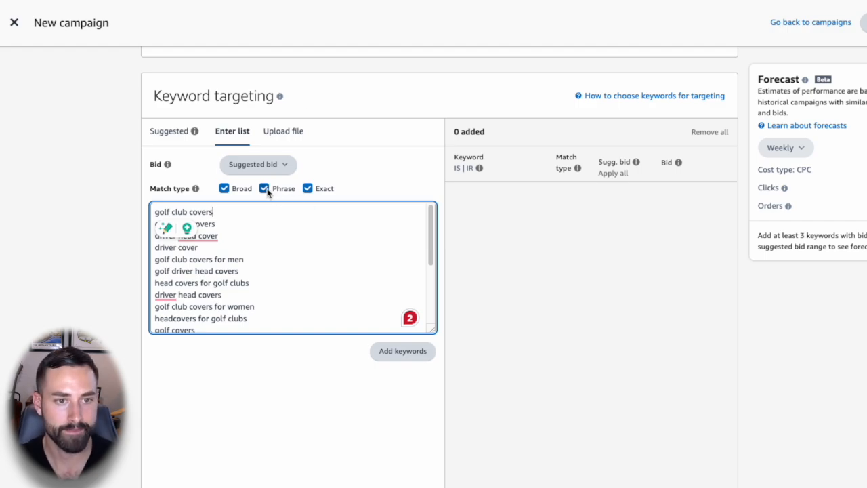
# Restrict the campaign's match type to Exact only and add the entered keywords to the targeting
pyautogui.click(223, 189)
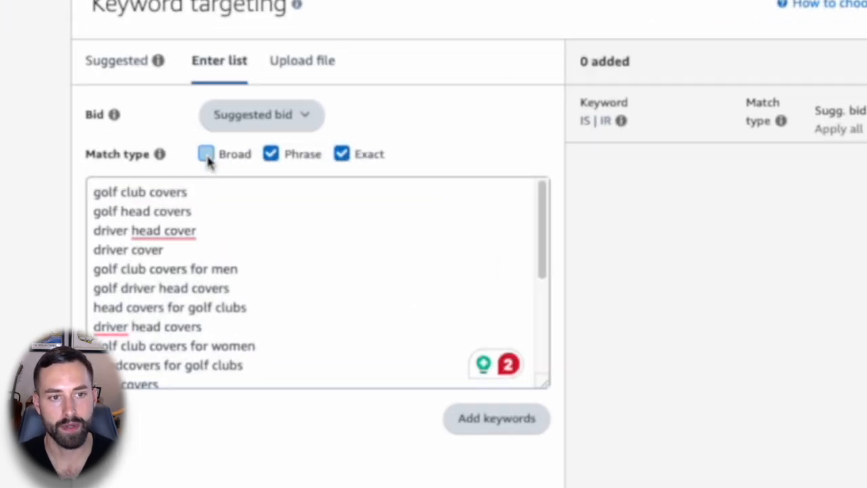
pyautogui.click(271, 150)
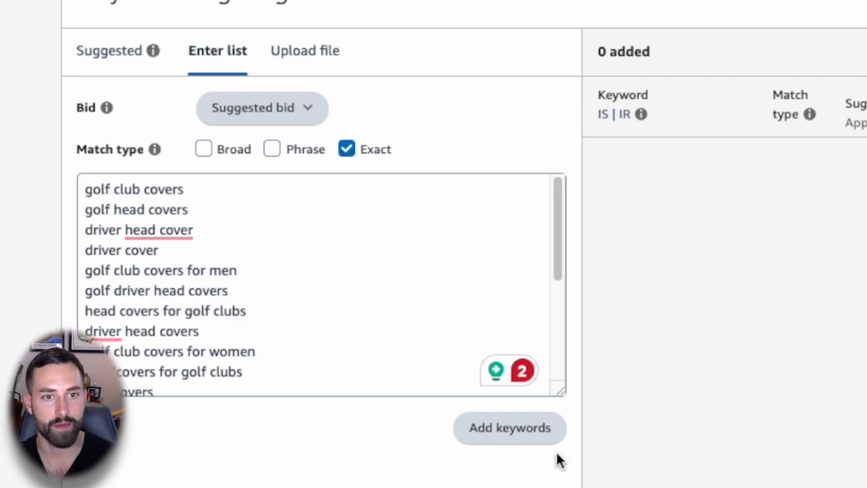
pyautogui.click(290, 149)
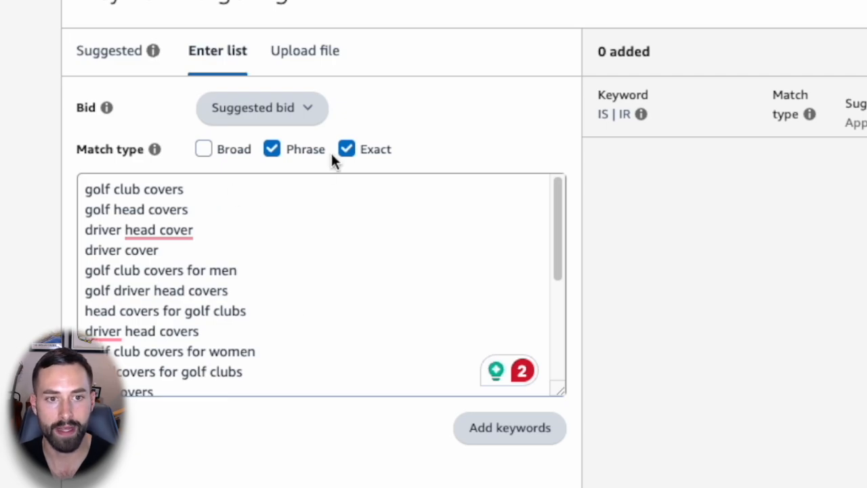
pyautogui.click(267, 149)
pyautogui.click(502, 431)
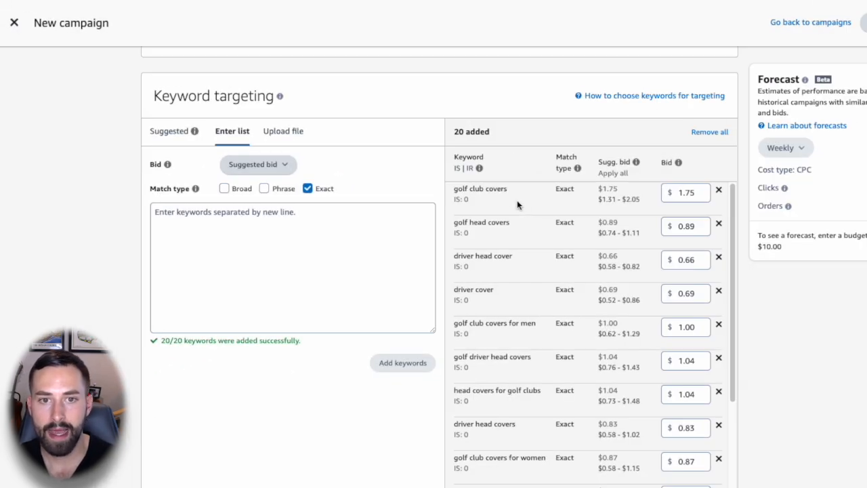
# Examine the suggested bid range for "golf club covers" and compare it with the keyword's PPC bid in the Keyword Scout spreadsheet
pyautogui.click(537, 133)
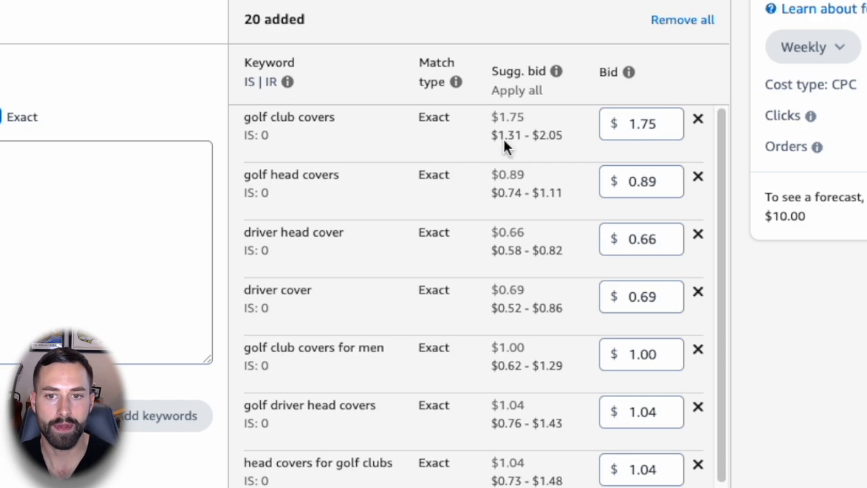
pyautogui.moveTo(505, 140); pyautogui.dragTo(561, 137)
pyautogui.click(545, 146)
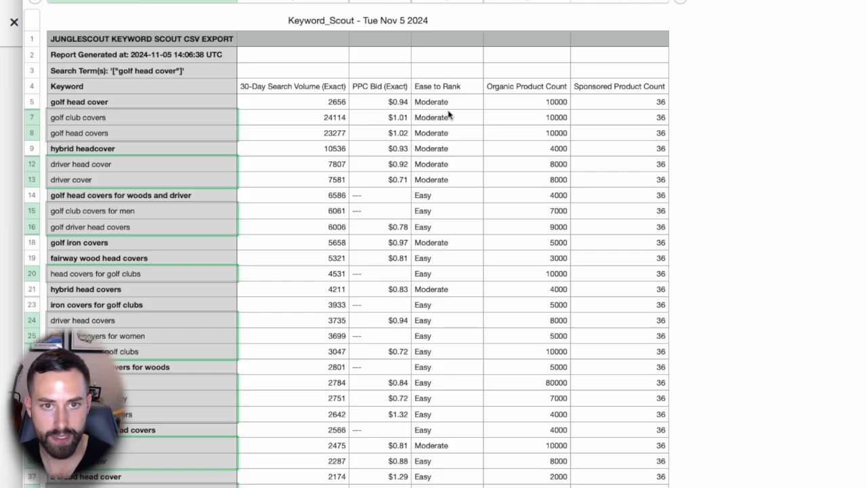
pyautogui.click(155, 119)
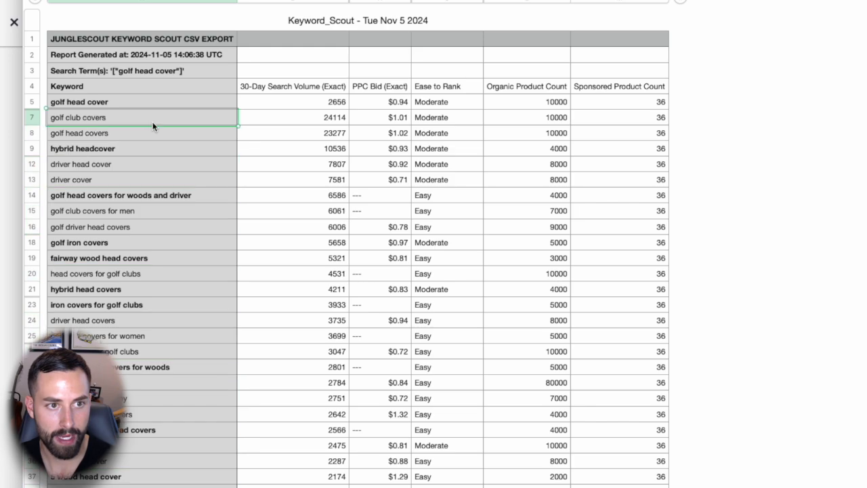
pyautogui.click(384, 119)
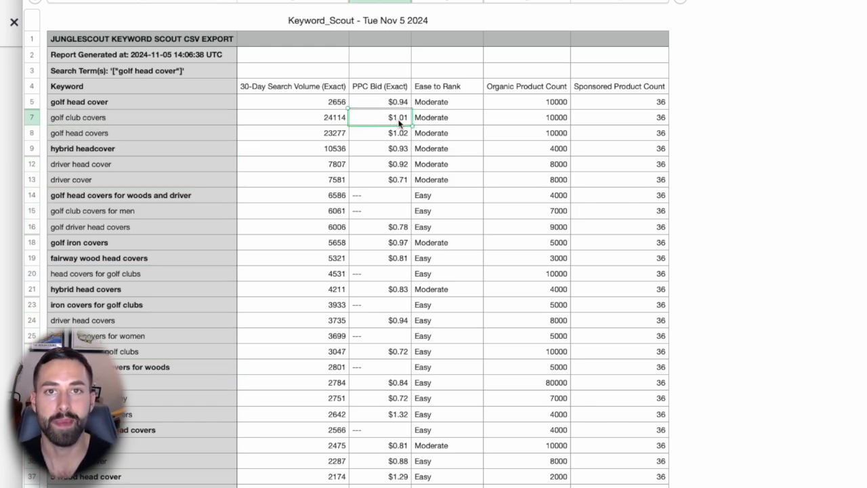
# Enter "red head cover" as a negative exact keyword in the campaign's negative keyword targeting
pyautogui.moveTo(397, 120); pyautogui.dragTo(147, 115)
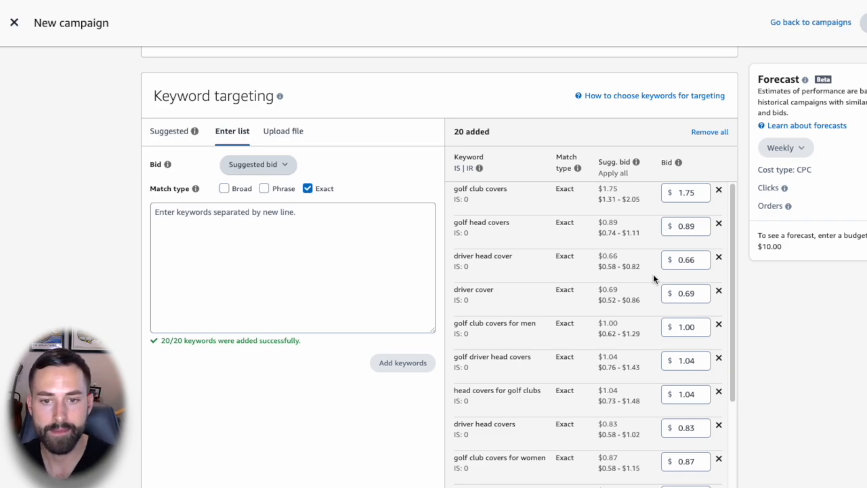
pyautogui.scroll(-5, 653, 274)
pyautogui.scroll(-3, 616, 351)
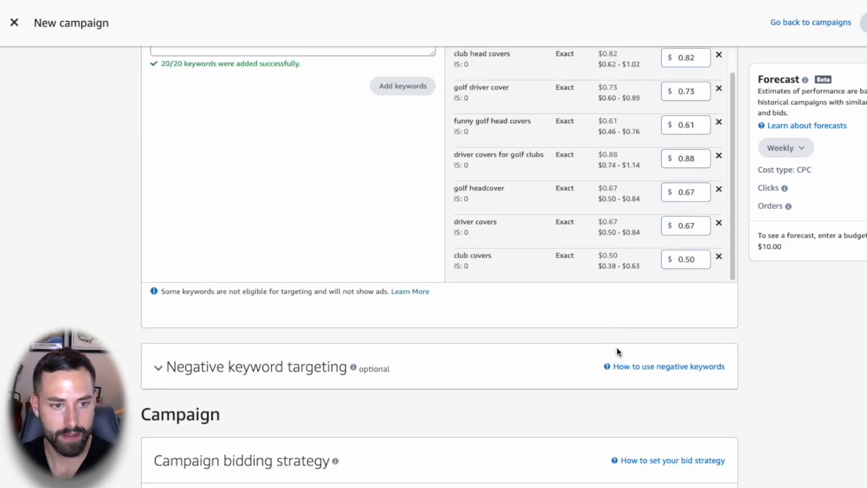
pyautogui.scroll(-4, 614, 350)
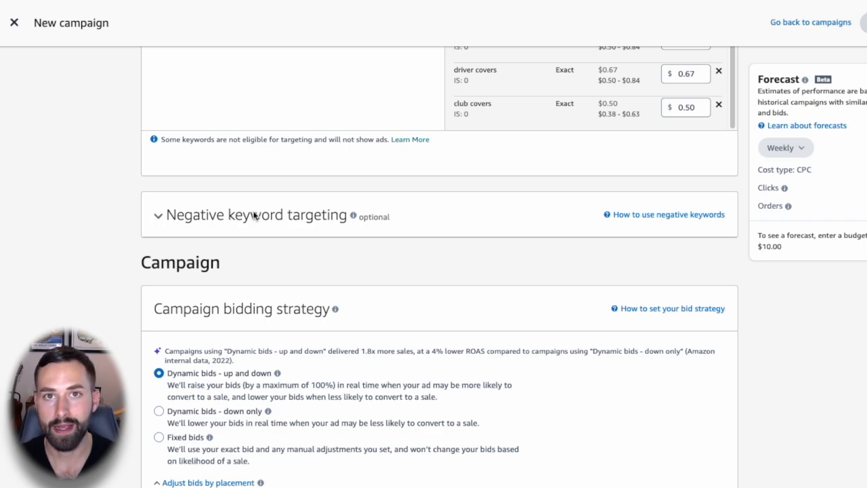
pyautogui.click(254, 215)
pyautogui.click(257, 284)
pyautogui.write('red head cover')
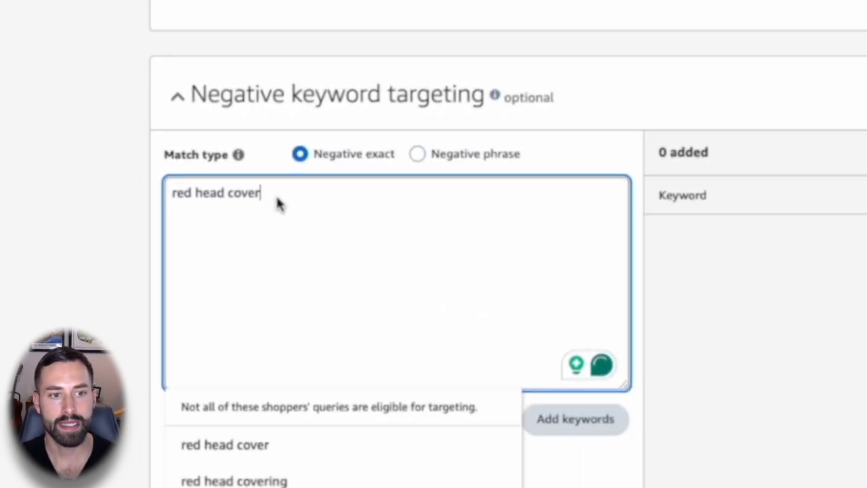
pyautogui.click(7, 185)
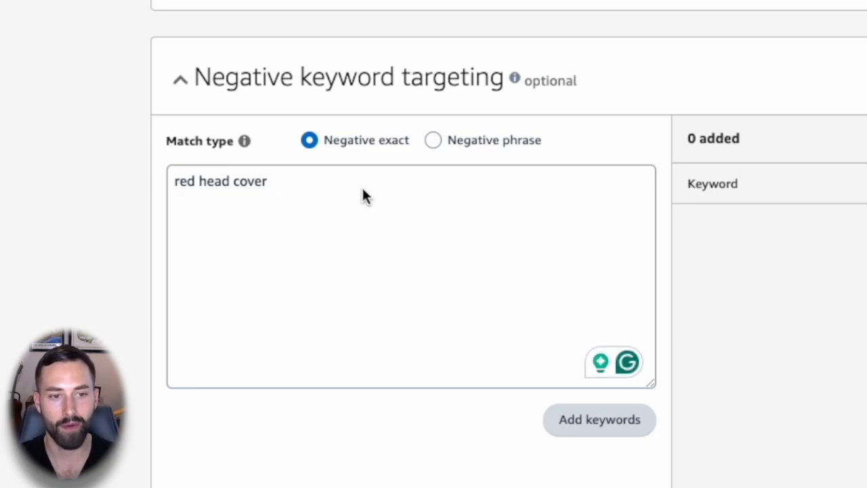
# Clear the drafted negative keyword and collapse the negative keyword targeting section
pyautogui.tripleClick(362, 190)
pyautogui.press('BackSpace')
pyautogui.click(179, 80)
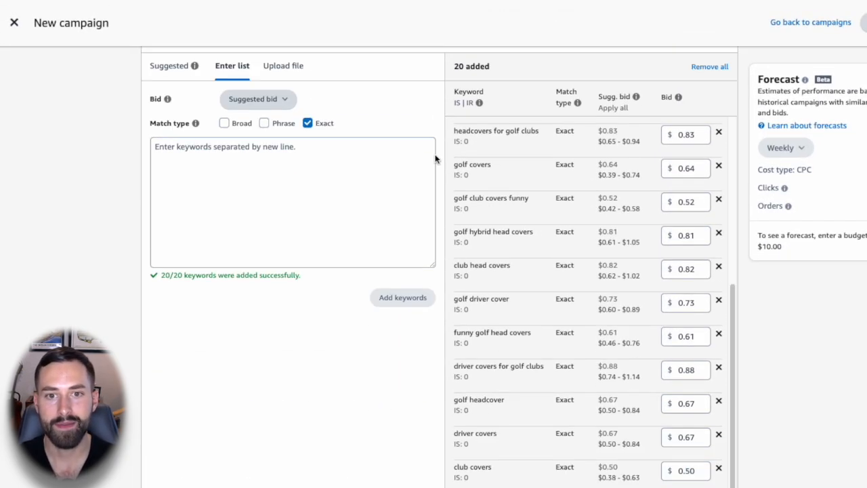
# Set the campaign bidding strategy to Dynamic bids - down only
pyautogui.scroll(1, 561, 296)
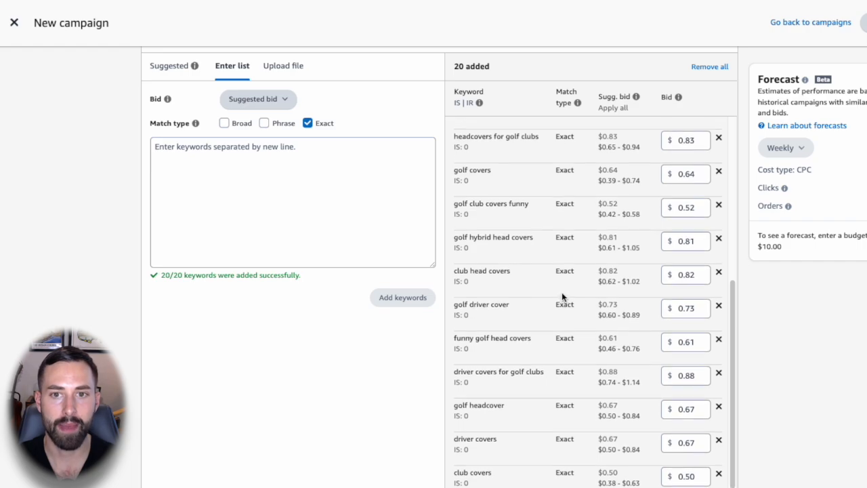
pyautogui.scroll(6, 561, 293)
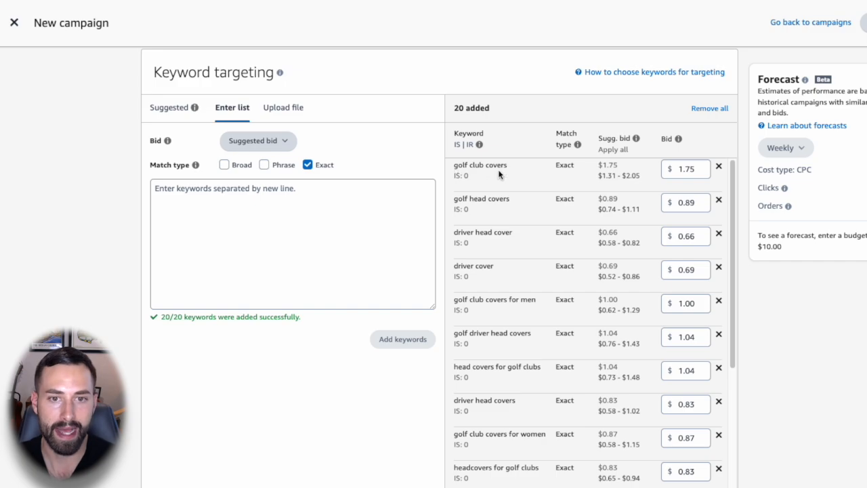
pyautogui.scroll(-5, 64, 205)
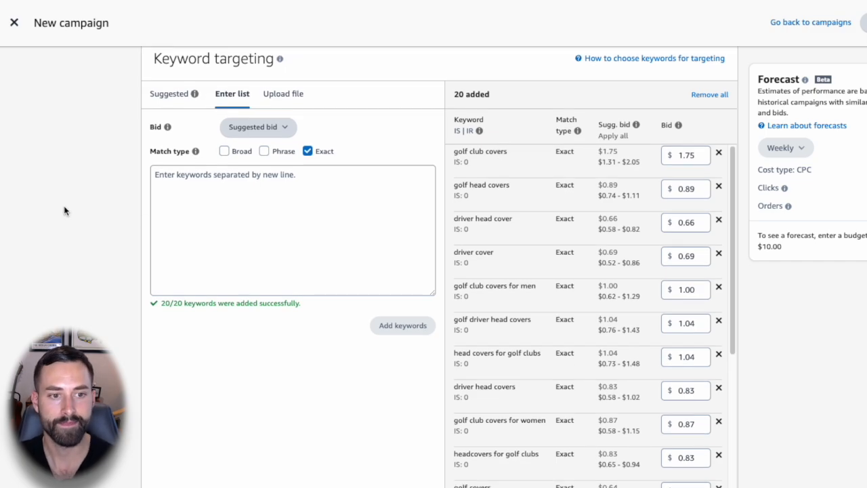
pyautogui.scroll(1, 64, 205)
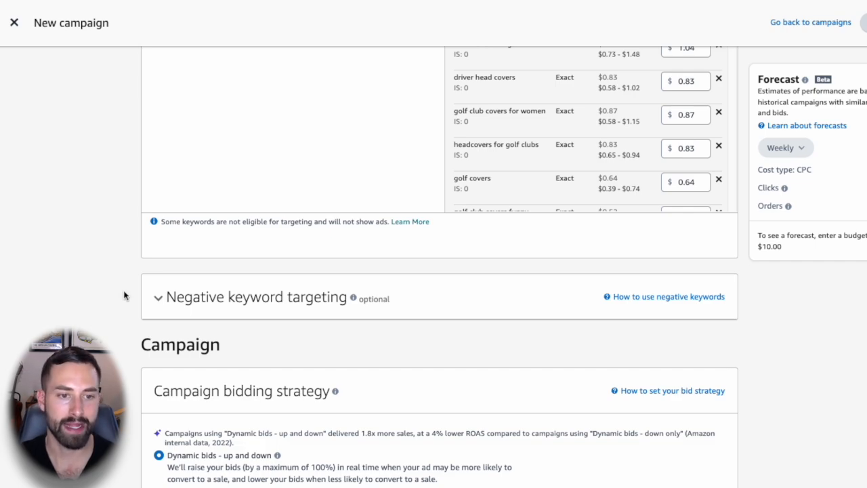
pyautogui.scroll(-2, 122, 292)
pyautogui.scroll(-3, 119, 287)
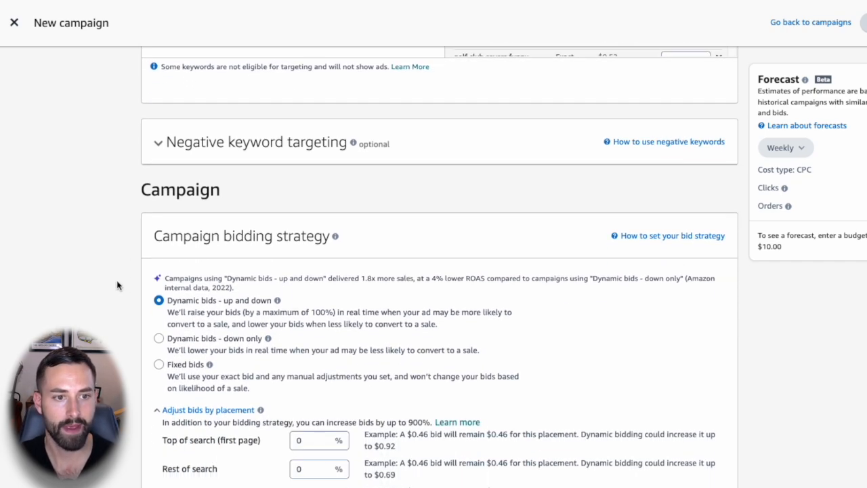
pyautogui.scroll(1, 112, 283)
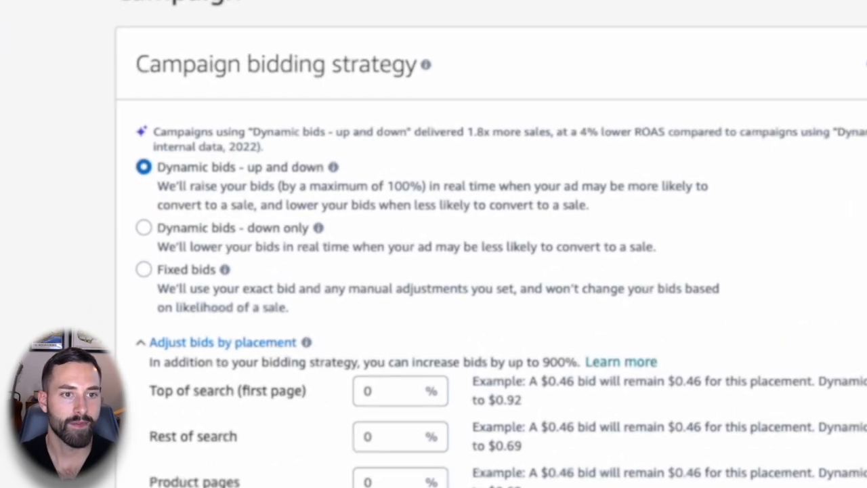
pyautogui.click(209, 233)
pyautogui.click(36, 214)
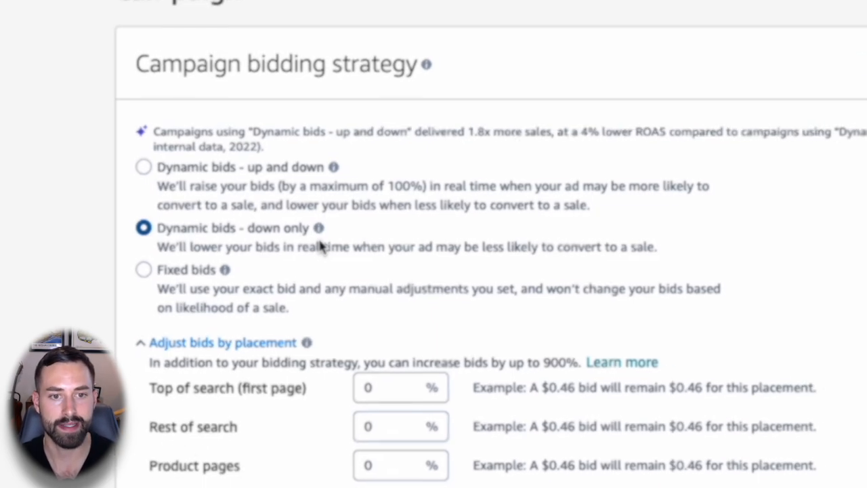
# Set the placement bid adjustment for Top of search (first page) to 25%
pyautogui.scroll(-2, 98, 232)
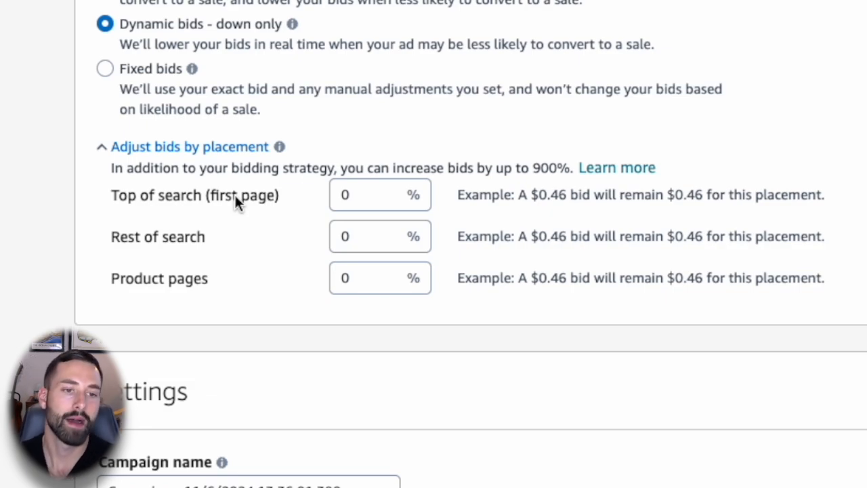
pyautogui.click(347, 202)
pyautogui.write('2')
pyautogui.press('BackSpace')
pyautogui.write('25')
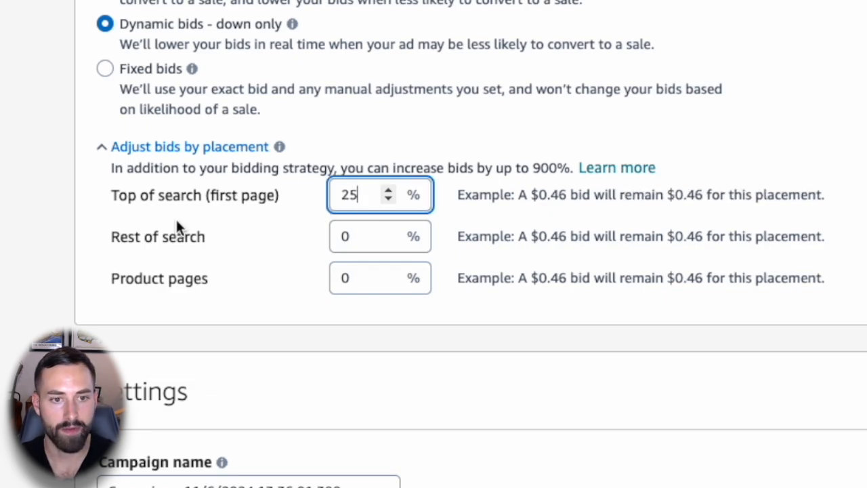
pyautogui.click(23, 194)
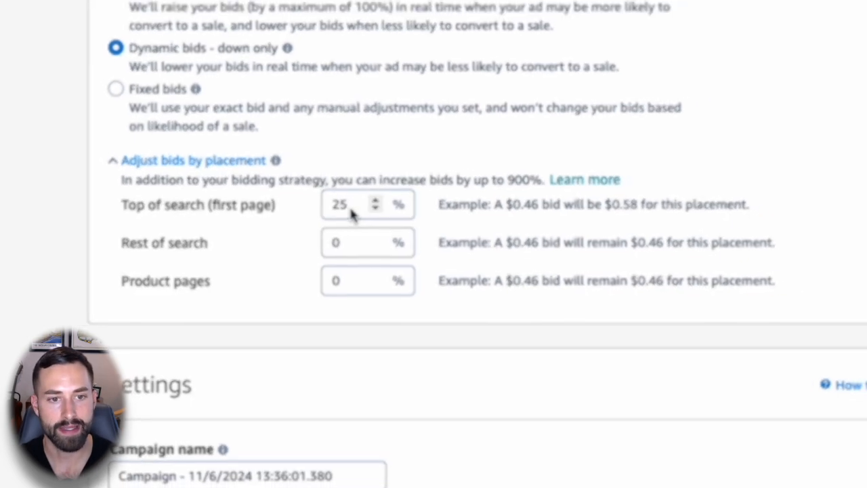
# Replace the default campaign name with "Golf Head Cover - SP"
pyautogui.scroll(-3, 130, 247)
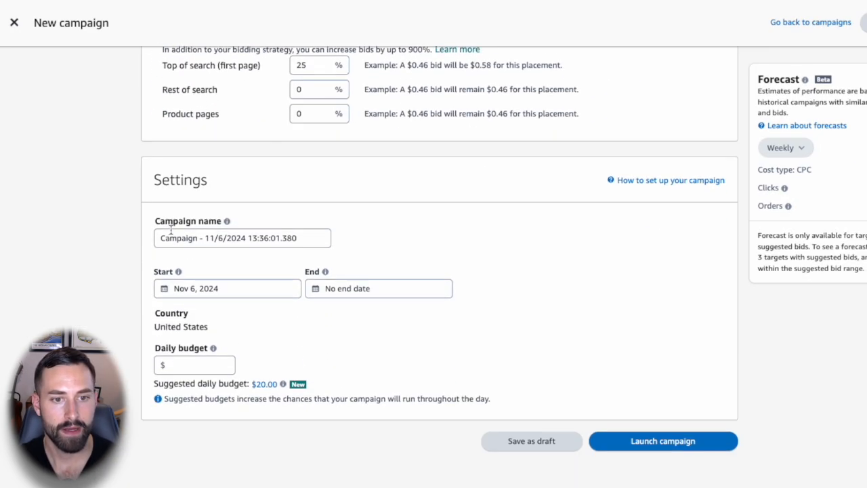
pyautogui.doubleClick(233, 238)
pyautogui.tripleClick(231, 239)
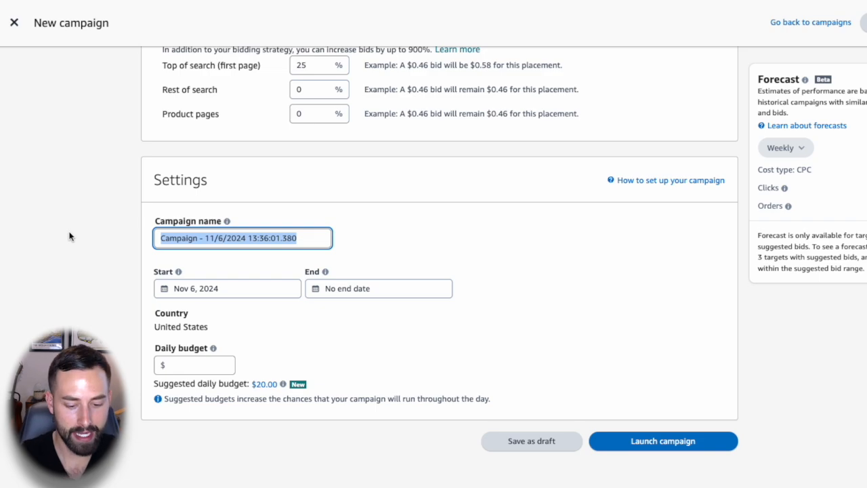
pyautogui.write('Golf Head Cover')
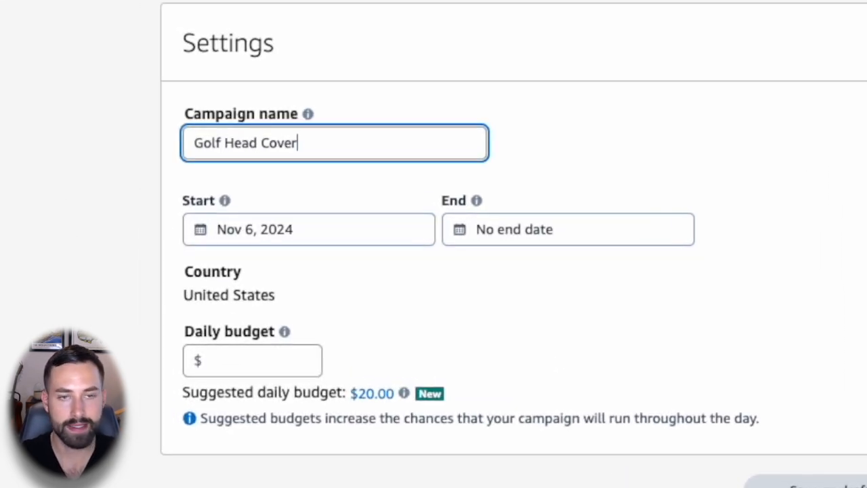
pyautogui.write(' - SP')
pyautogui.click(119, 211)
# Schedule the campaign to start on Nov 20, 2024 and end on Dec 11, 2024
pyautogui.click(258, 228)
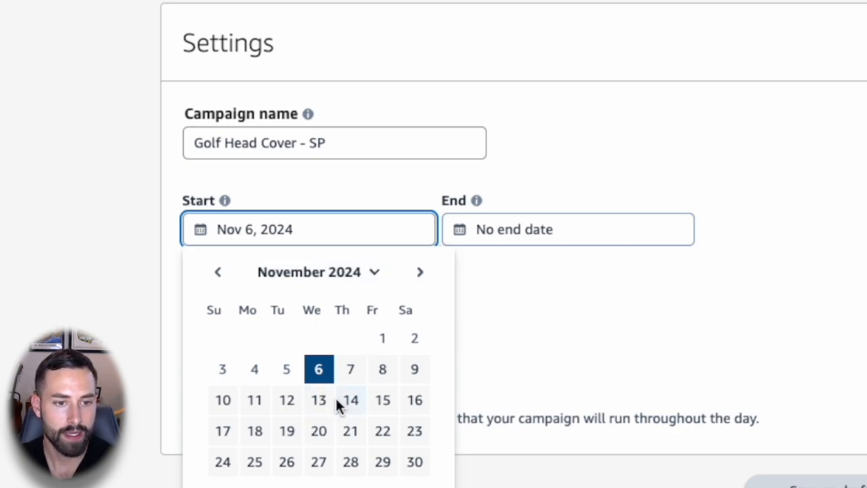
pyautogui.click(321, 434)
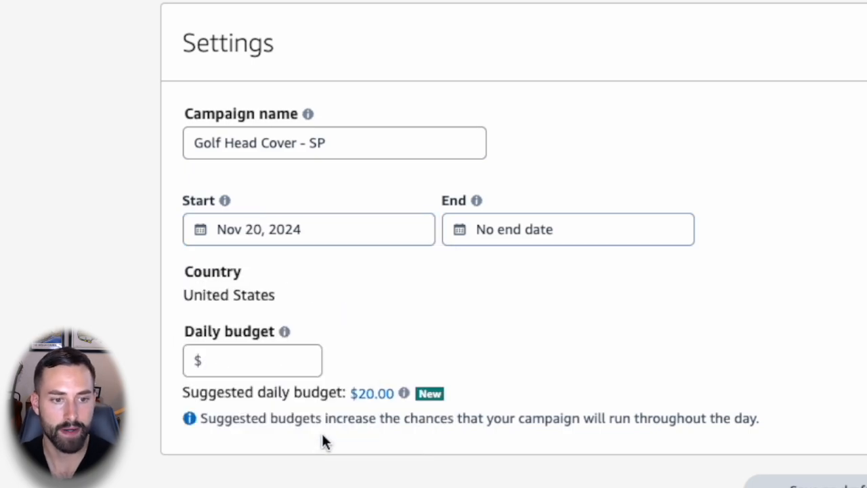
pyautogui.click(517, 230)
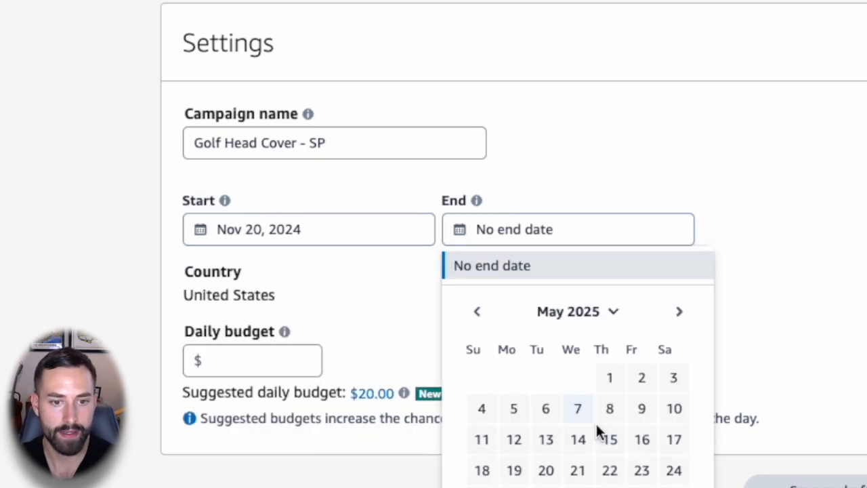
pyautogui.click(608, 313)
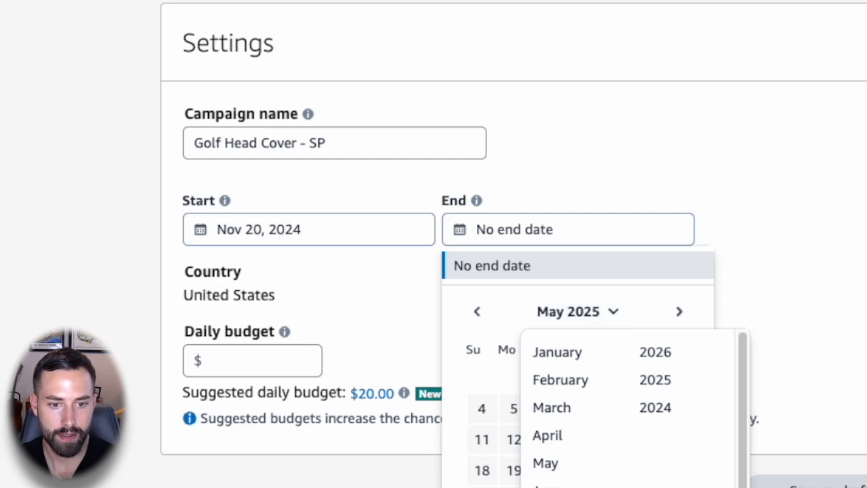
pyautogui.click(662, 411)
pyautogui.click(635, 314)
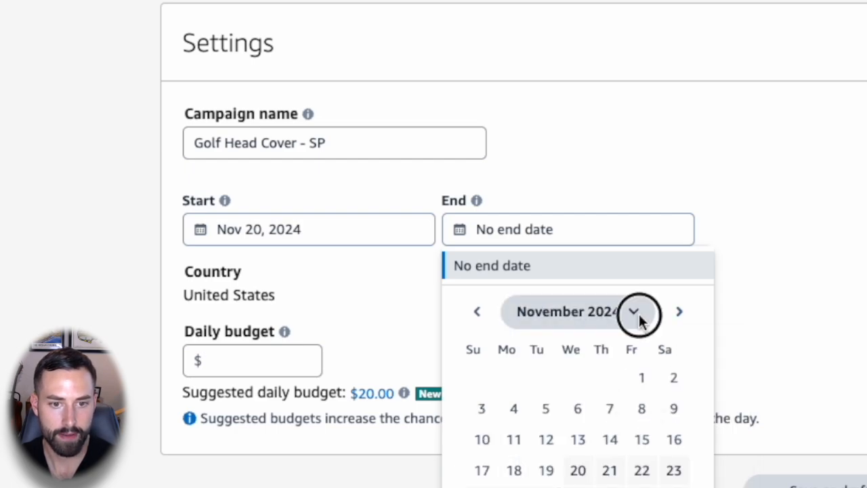
pyautogui.click(678, 311)
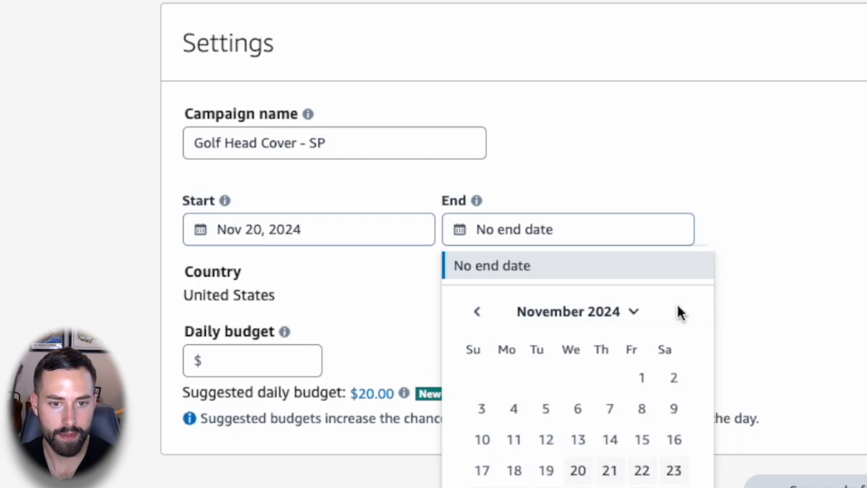
pyautogui.click(678, 313)
pyautogui.click(577, 409)
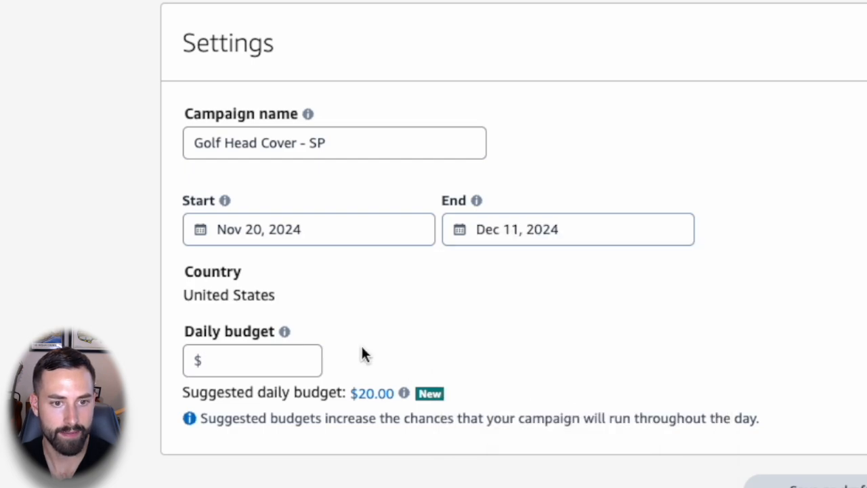
# Set the daily budget to $10 and launch the campaign
pyautogui.click(262, 364)
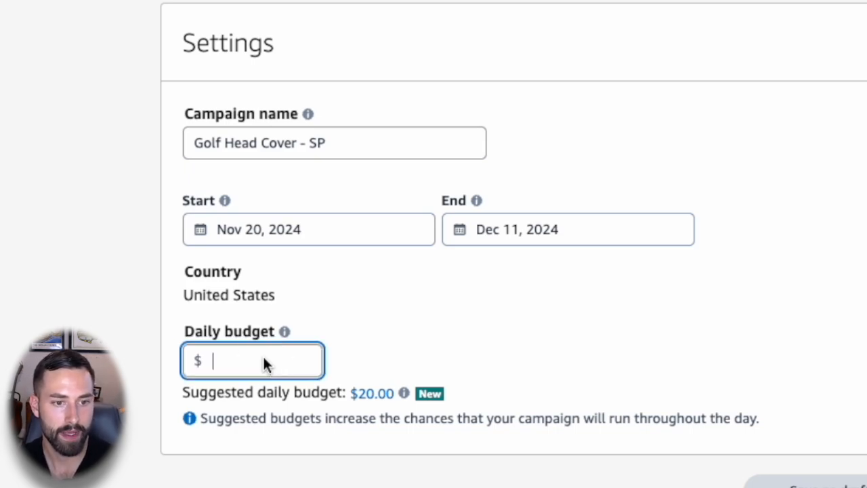
pyautogui.write('10')
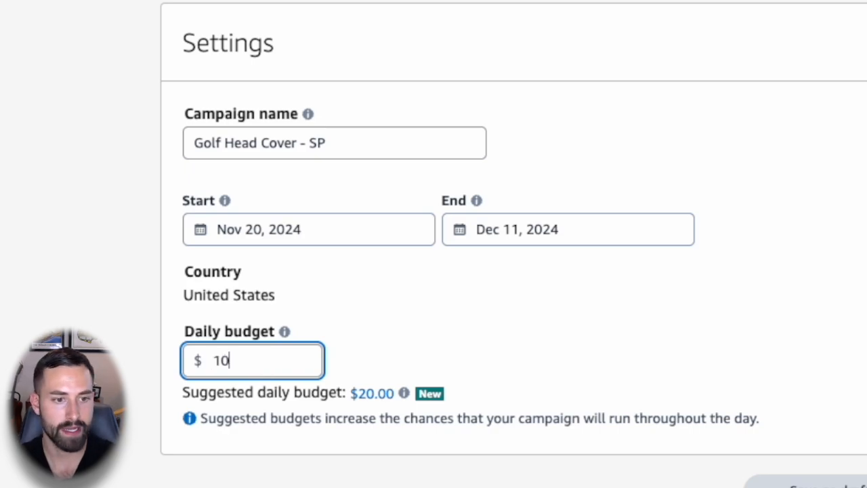
pyautogui.click(116, 324)
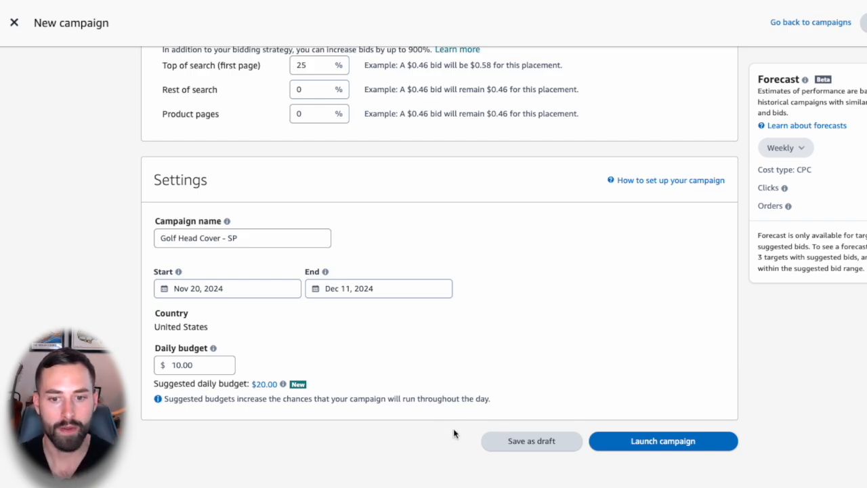
pyautogui.click(651, 445)
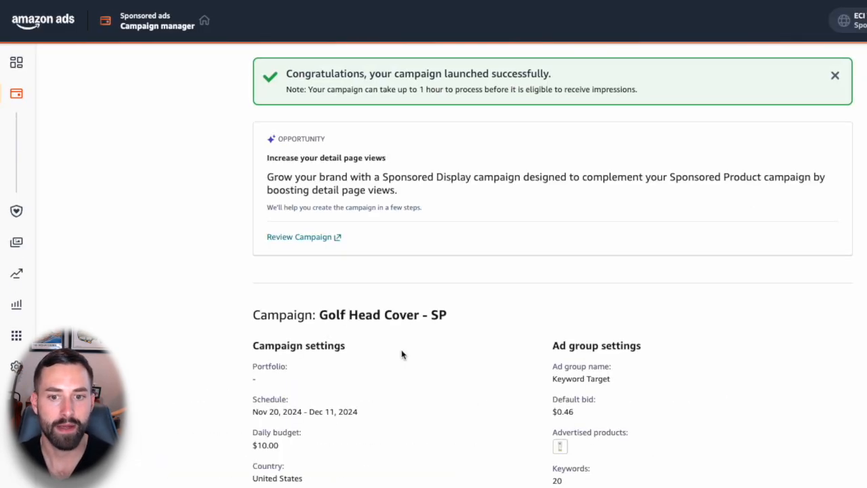
# Review the launched campaign's summary and open "Golf Head Cover - SP" from the campaign manager
pyautogui.scroll(-3, 142, 277)
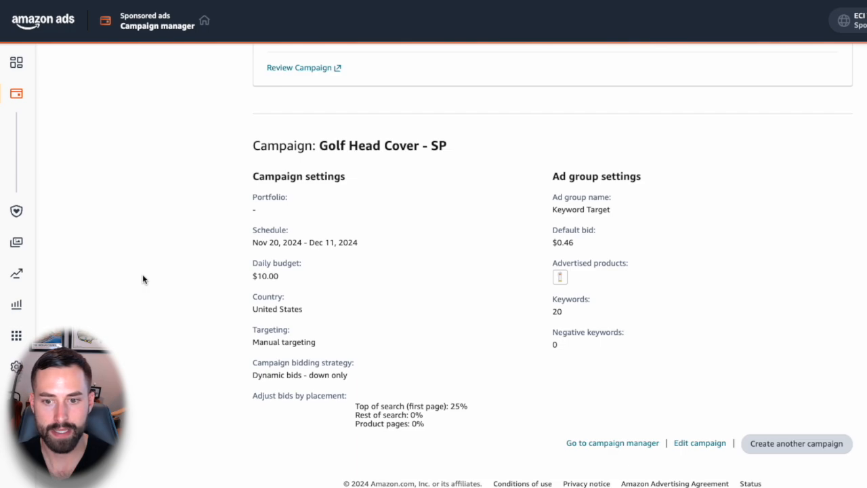
pyautogui.scroll(3, 143, 279)
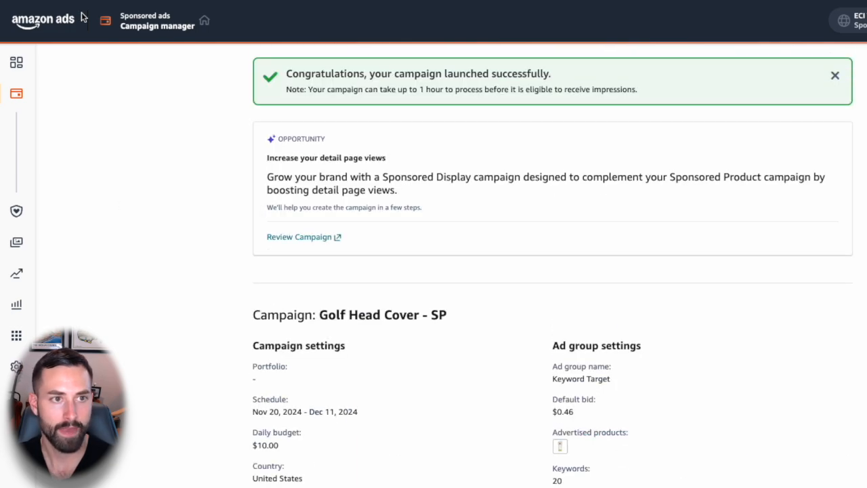
pyautogui.moveTo(16, 93)
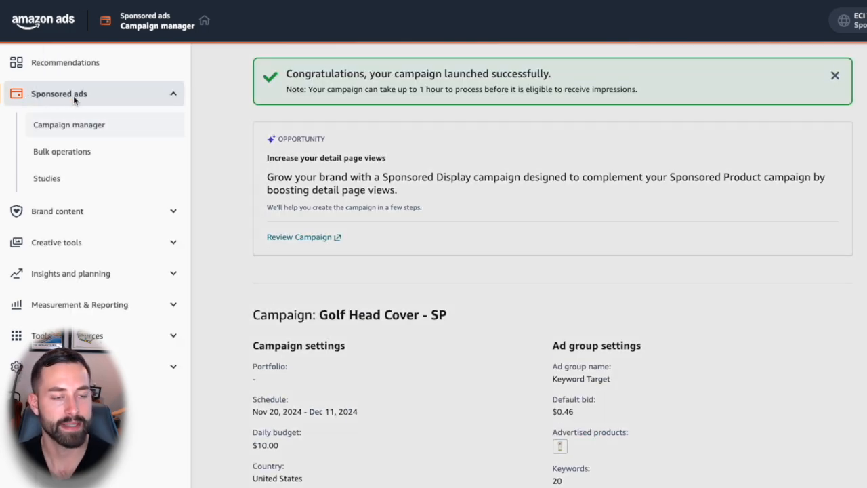
pyautogui.click(68, 125)
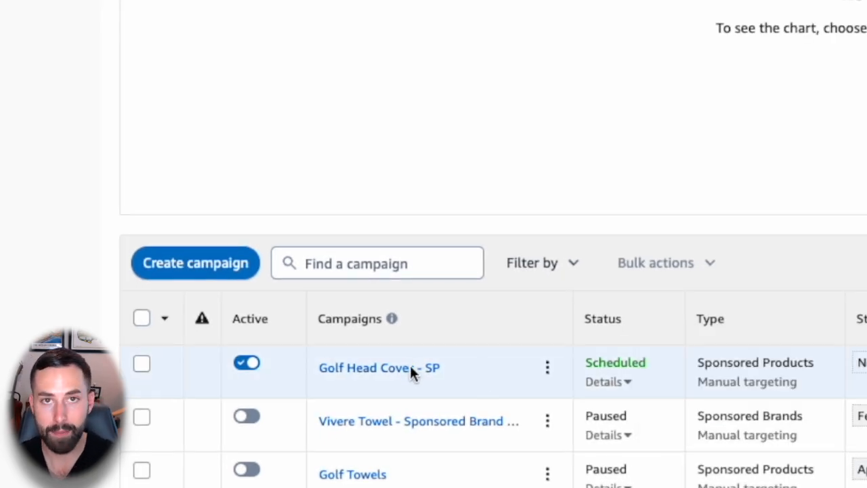
pyautogui.click(410, 371)
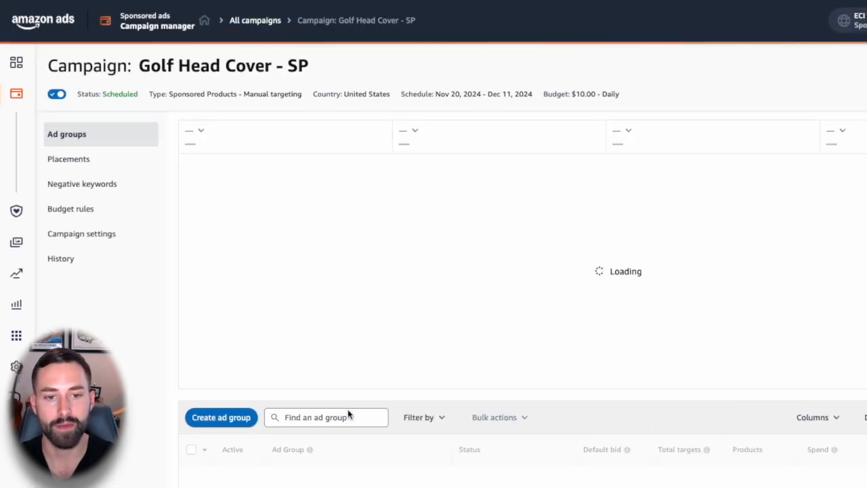
# Create a new ad group in the campaign and name it "Product Targets"
pyautogui.scroll(-2, 348, 413)
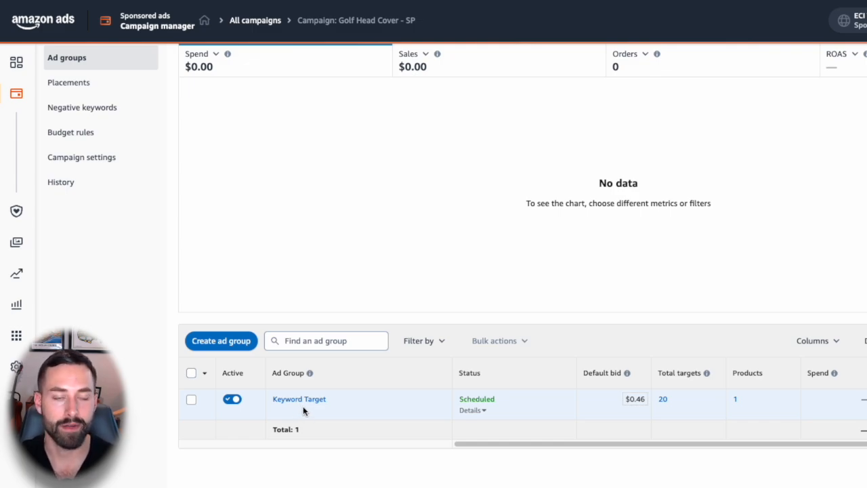
pyautogui.click(223, 344)
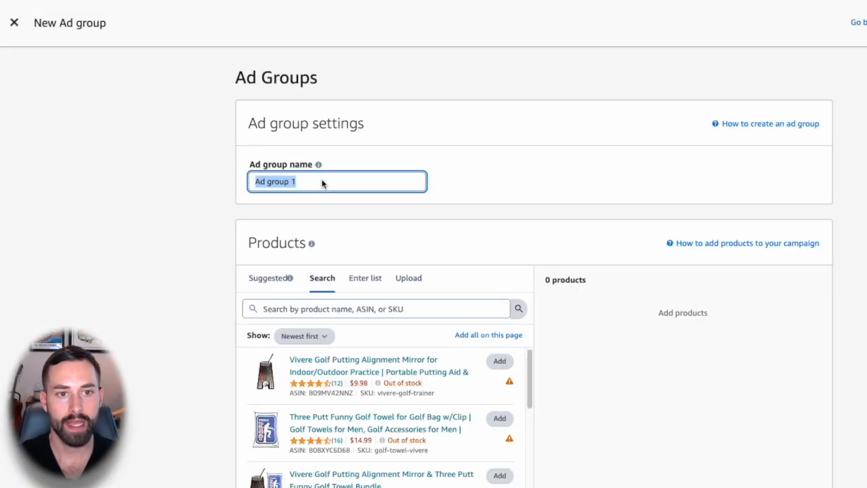
pyautogui.write('Product Targets')
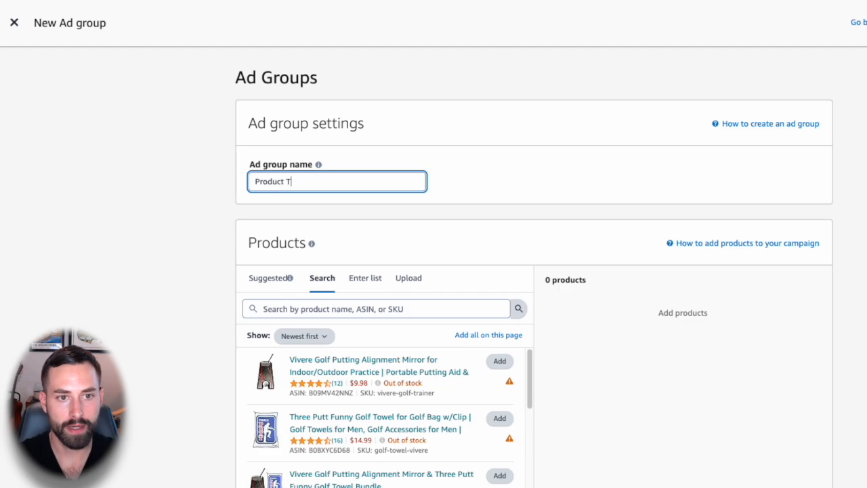
pyautogui.click(212, 222)
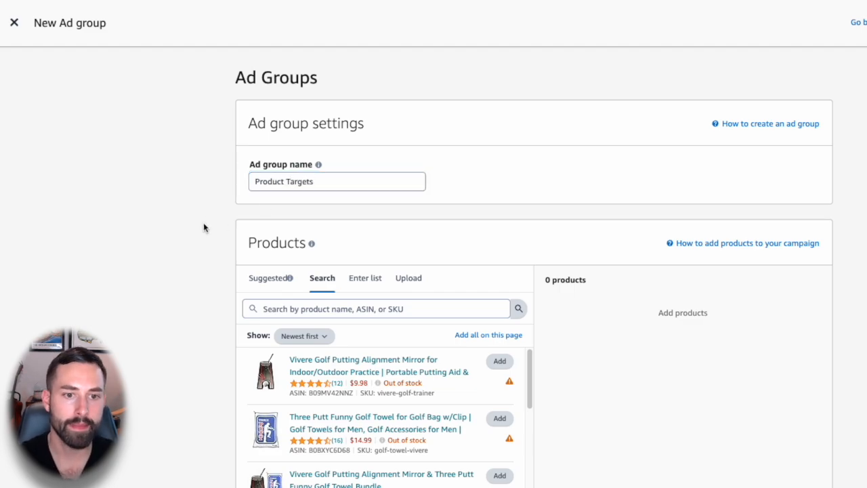
# Search the products for "cover" and add the Driver Headcover, Whiskey Glass w/Golf Ball & Cigar listing to the ad group
pyautogui.scroll(-2, 203, 223)
pyautogui.click(355, 223)
pyautogui.write('cover')
pyautogui.click(508, 274)
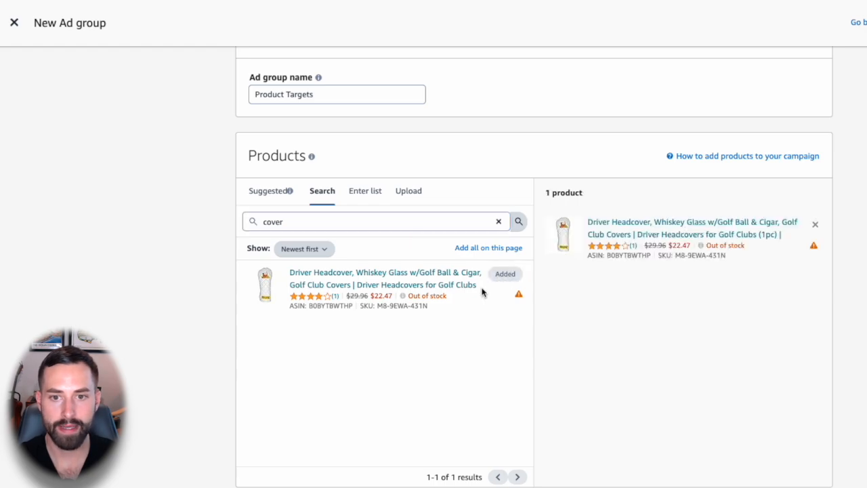
# Switch the ad group to product targeting and add the suggested Golf Club Head Covers category at its suggested bid
pyautogui.scroll(-4, 124, 285)
pyautogui.scroll(-3, 131, 282)
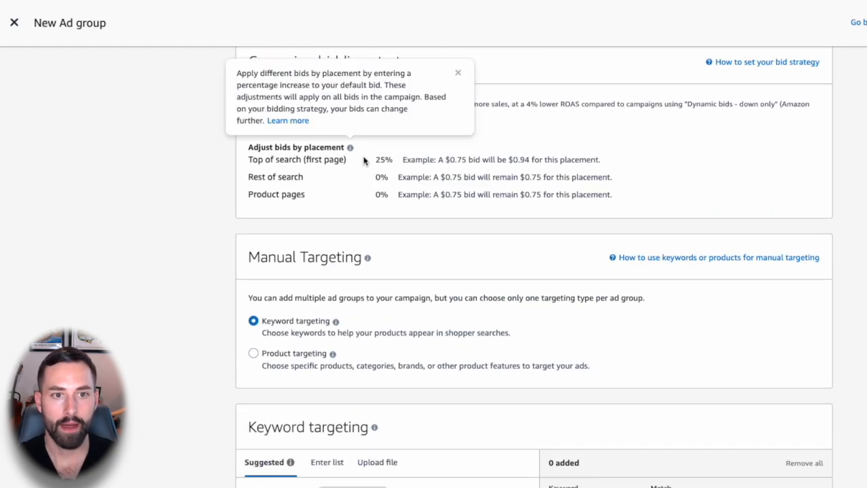
pyautogui.scroll(1, 374, 179)
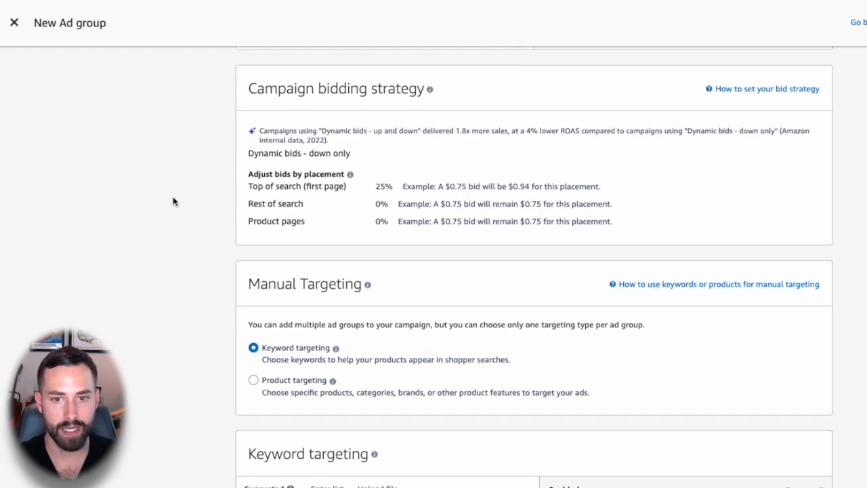
pyautogui.scroll(-1, 173, 200)
pyautogui.scroll(-2, 294, 304)
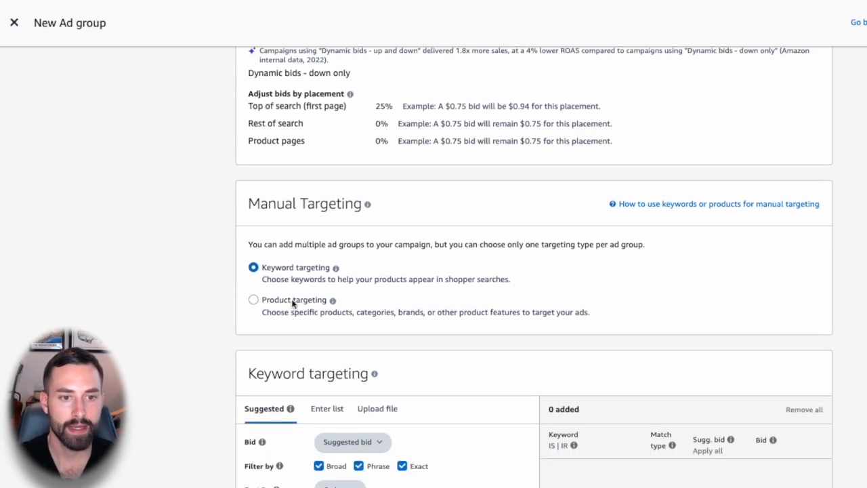
pyautogui.click(272, 301)
pyautogui.scroll(-10, 188, 237)
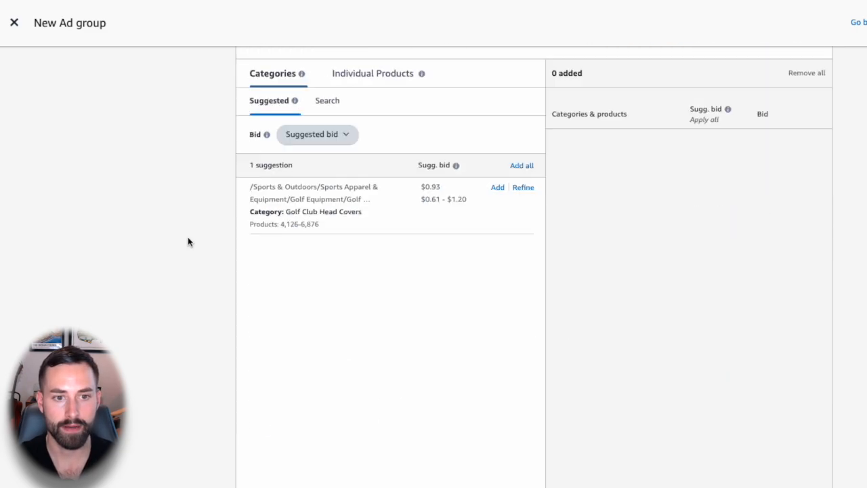
pyautogui.scroll(1, 350, 156)
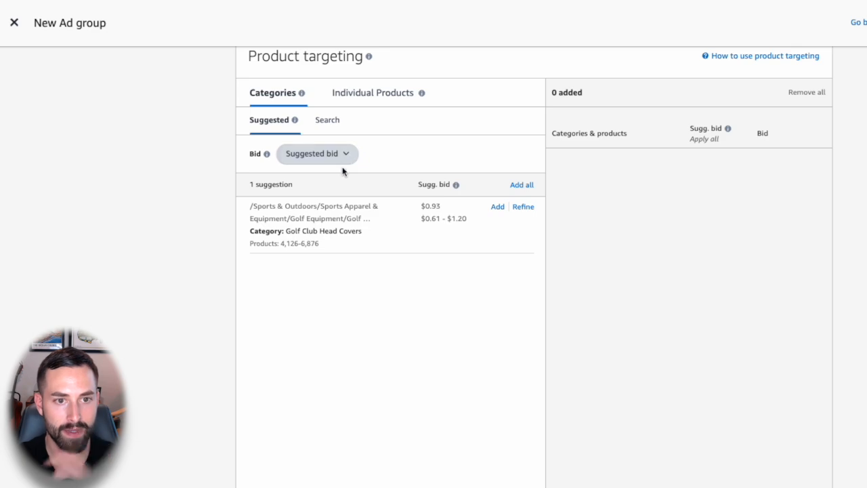
pyautogui.scroll(1, 348, 179)
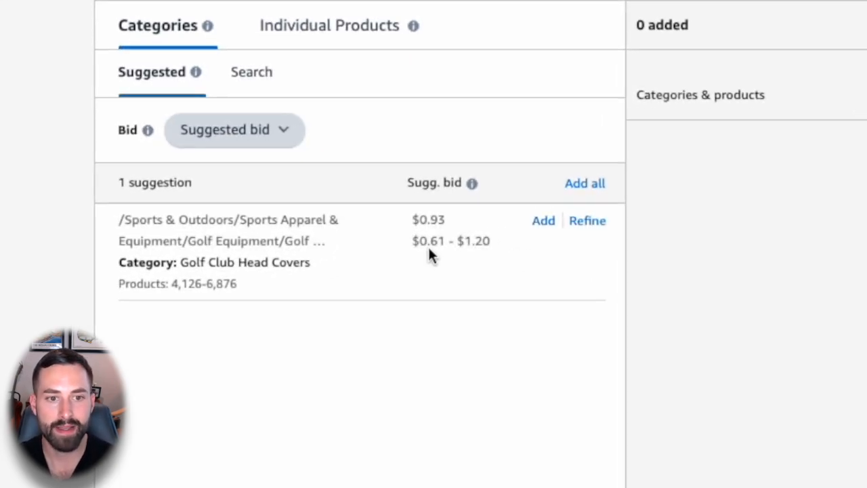
pyautogui.click(542, 220)
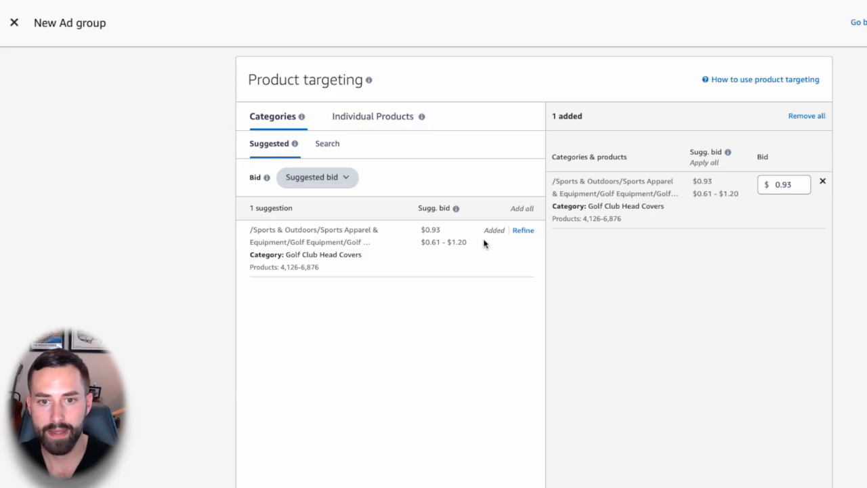
# Open list entry for targeting individual products and copy the prepared list of head cover ASINs from the other window
pyautogui.click(363, 119)
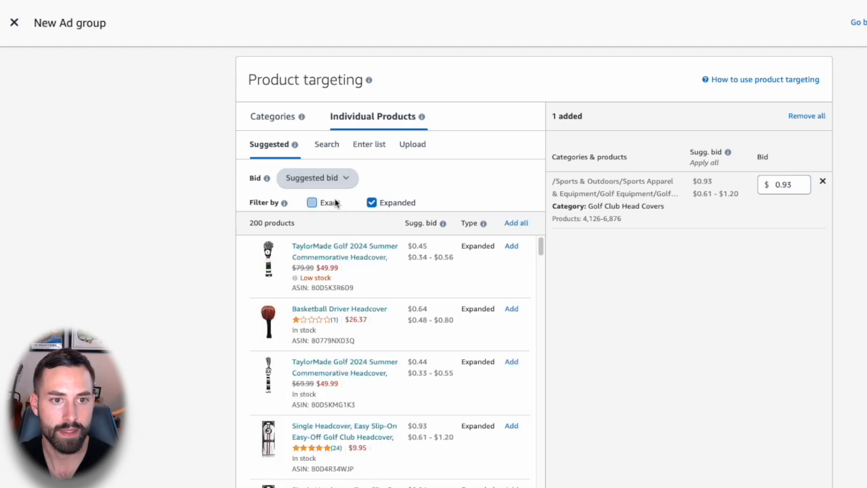
pyautogui.click(364, 146)
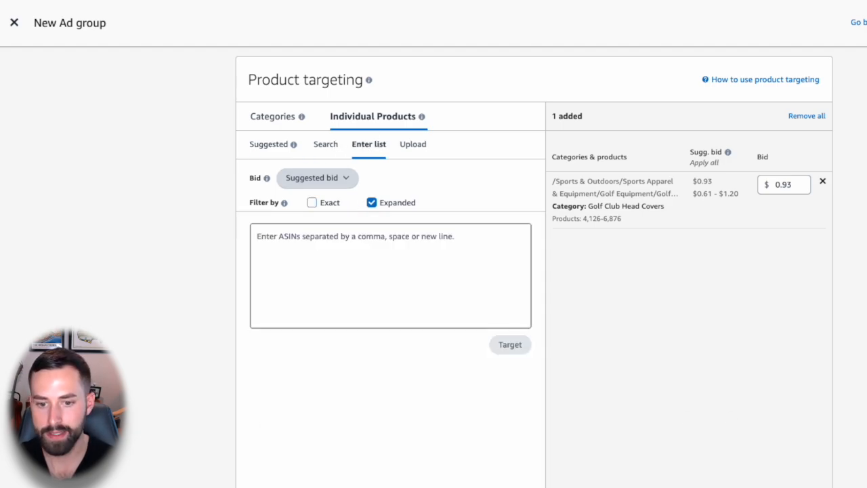
pyautogui.press('super+Tab')
pyautogui.scroll(-5, 806, 318)
pyautogui.moveTo(765, 417); pyautogui.dragTo(686, 328)
pyautogui.press('super+c')
# Paste the copied ASINs, one per line, and add them as expanded product targets at suggested bids
pyautogui.click(376, 252)
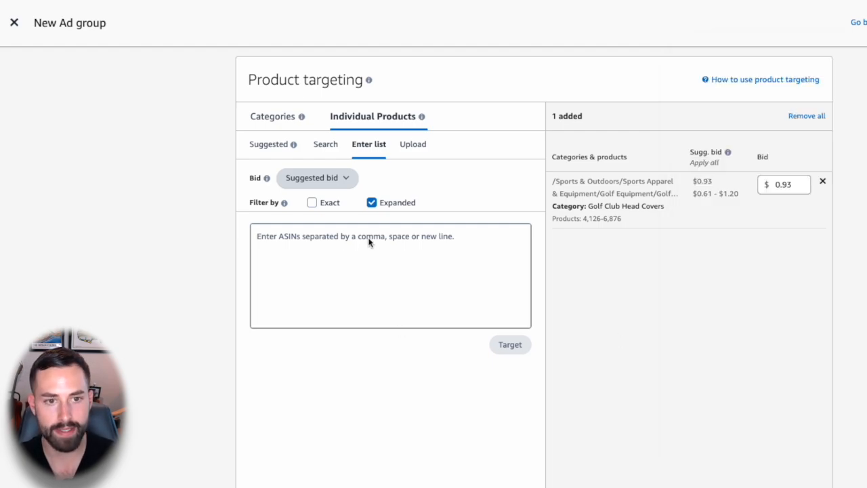
pyautogui.press('super+v')
pyautogui.scroll(1, 345, 254)
pyautogui.click(313, 237)
pyautogui.press('Return')
pyautogui.click(256, 239)
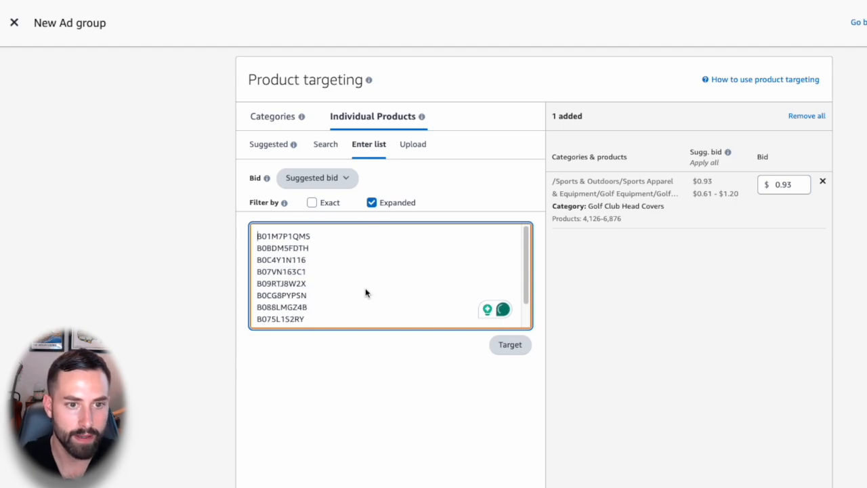
pyautogui.click(508, 347)
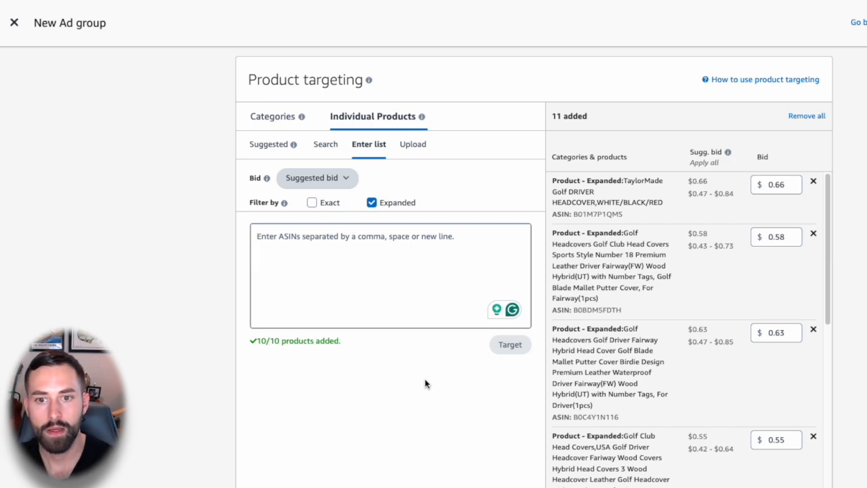
# Review the bids of the added targets and create the "Product Targets" ad group
pyautogui.scroll(-1, 416, 369)
pyautogui.scroll(-1, 607, 343)
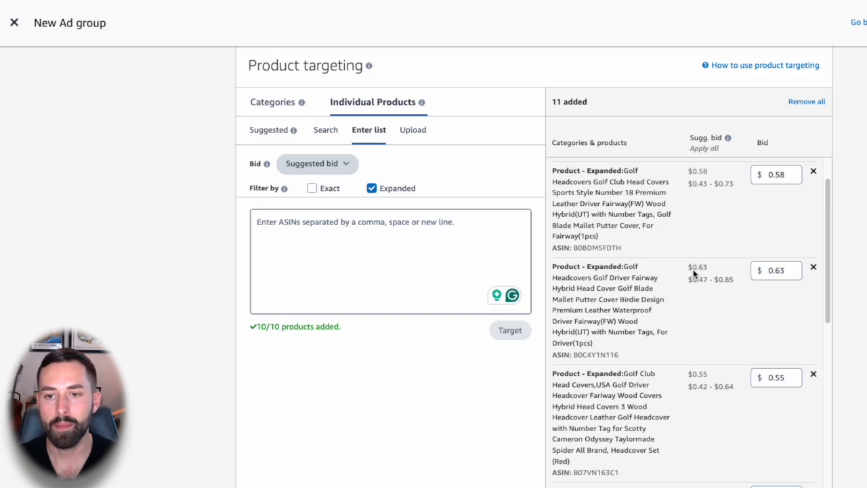
pyautogui.scroll(-10, 693, 269)
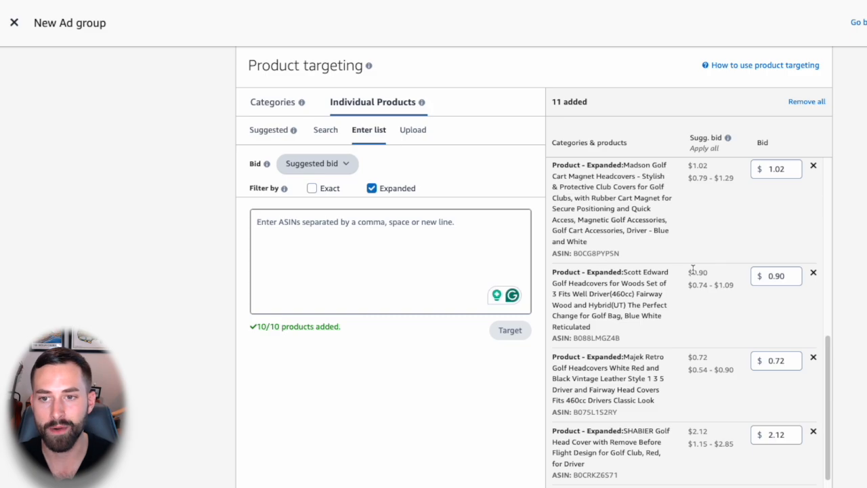
pyautogui.scroll(-3, 693, 269)
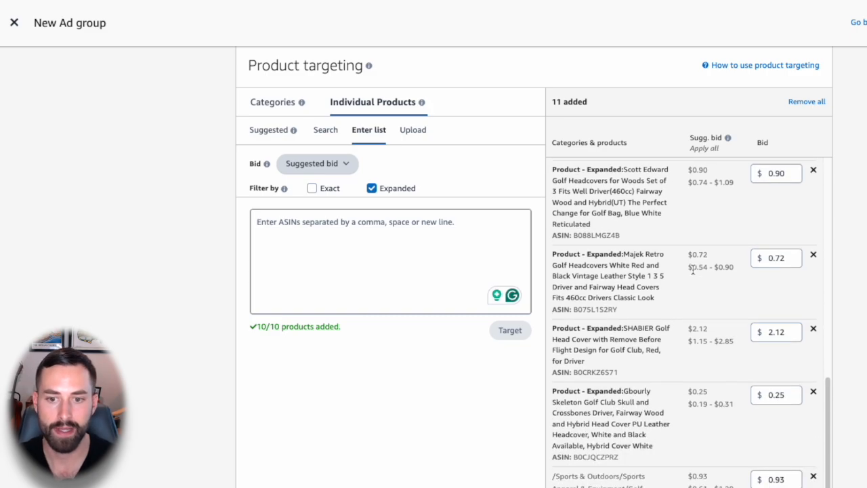
pyautogui.scroll(-1, 681, 333)
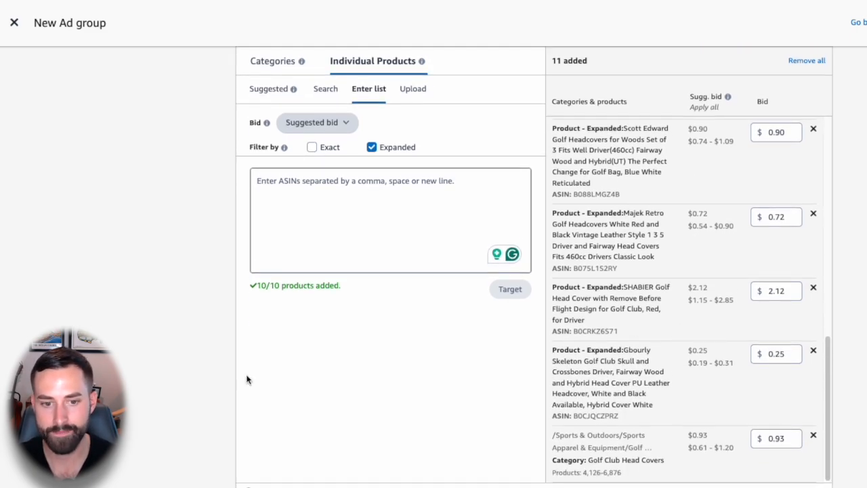
pyautogui.scroll(-3, 189, 323)
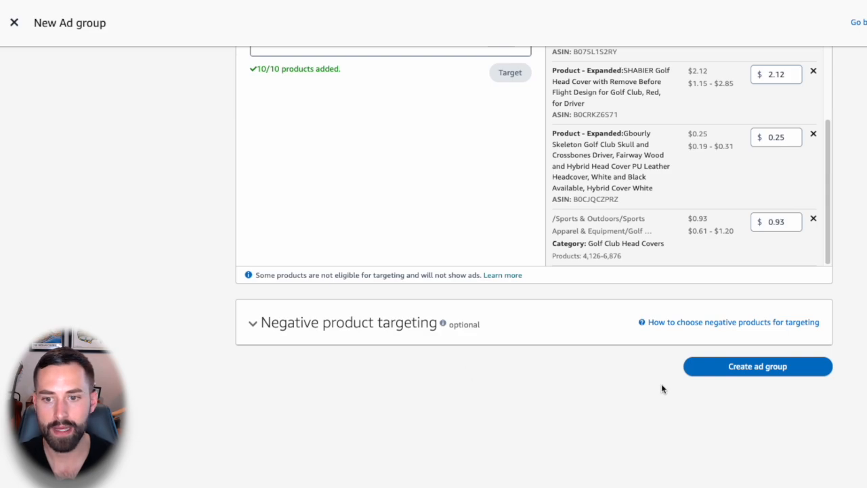
pyautogui.click(789, 367)
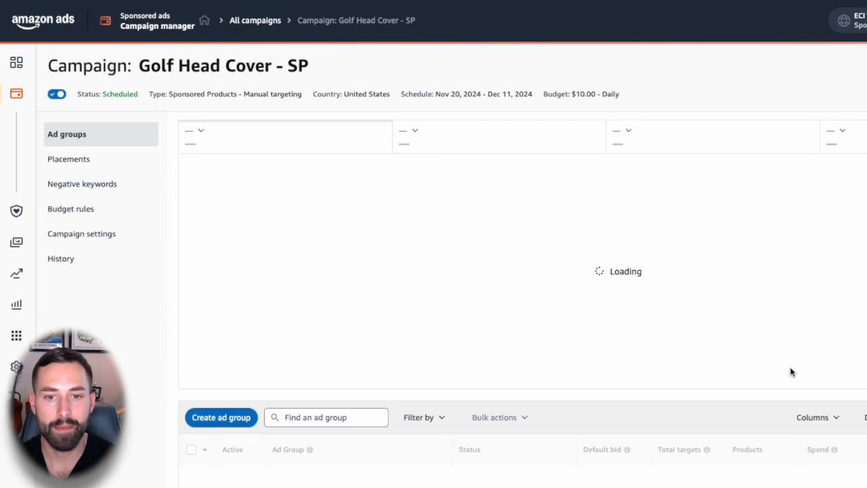
pyautogui.scroll(-2, 470, 400)
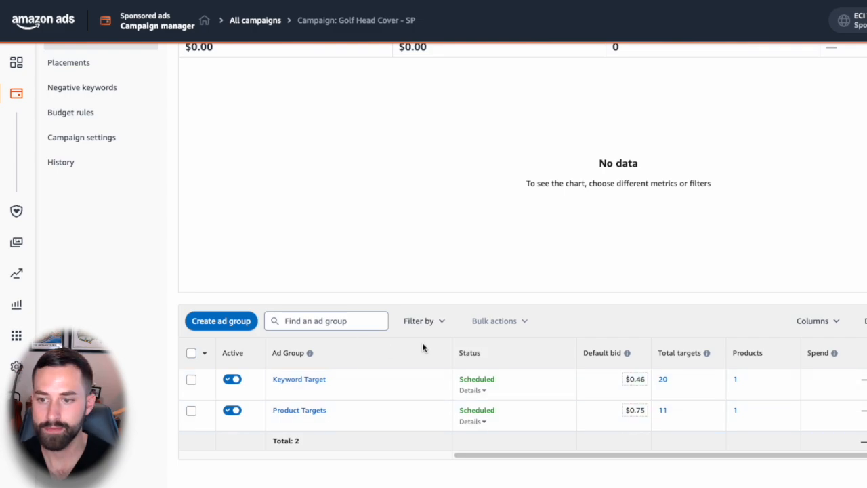
pyautogui.scroll(2, 424, 345)
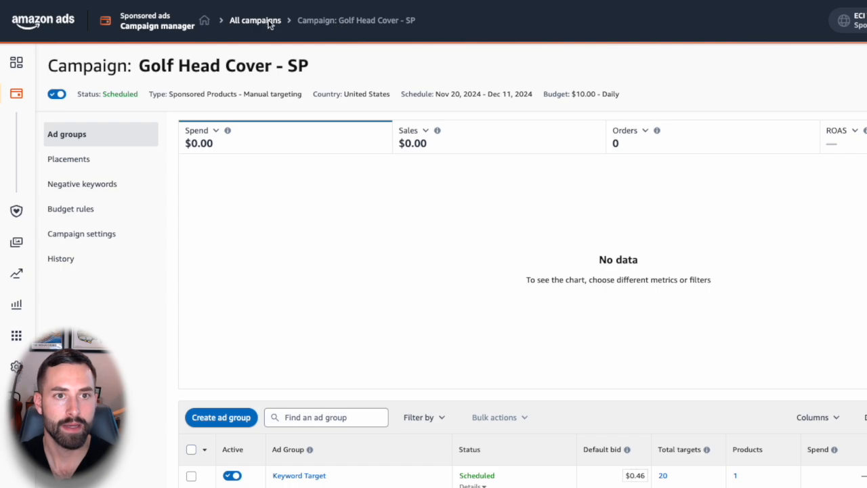
# Return to all campaigns and replace the CPC metric in the overview with Advertising cost of sale (ACOS)
pyautogui.click(240, 25)
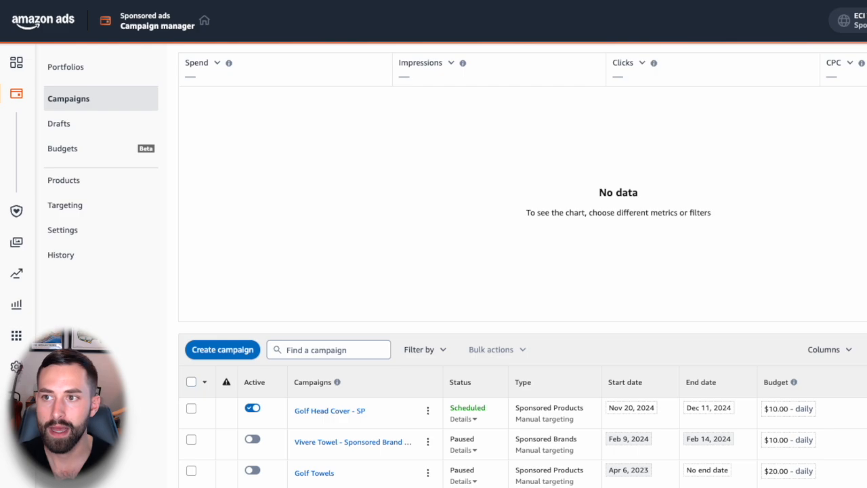
pyautogui.click(834, 62)
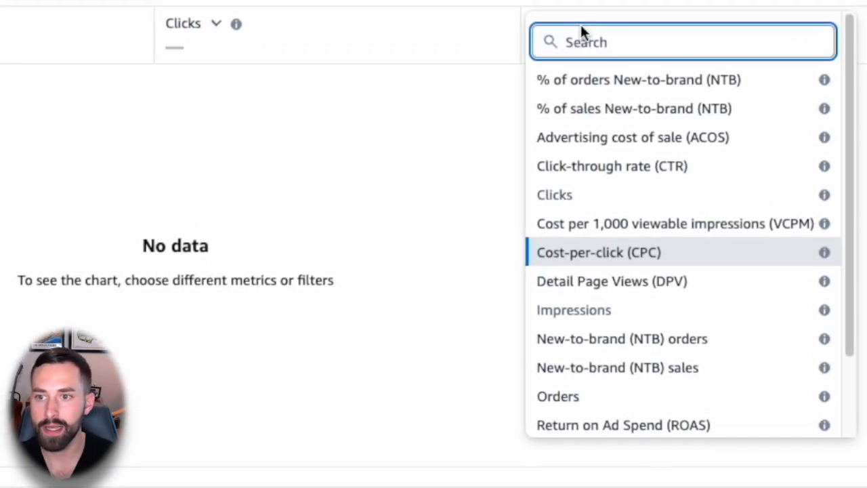
pyautogui.write('acos')
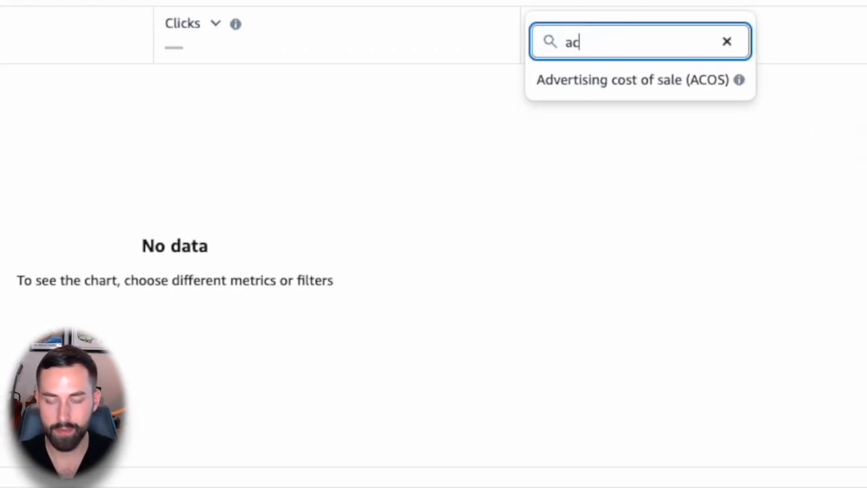
pyautogui.click(632, 80)
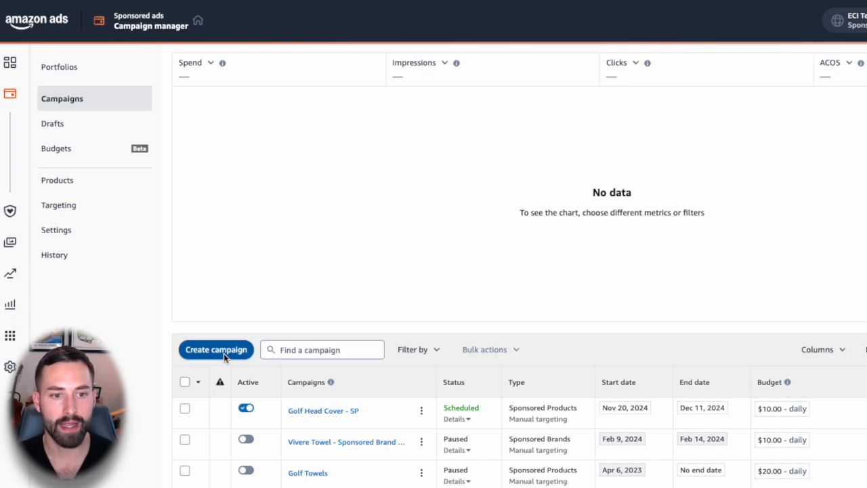
# Start a new Sponsored Brands campaign and name it "Golf Head Cover - SB"
pyautogui.click(224, 350)
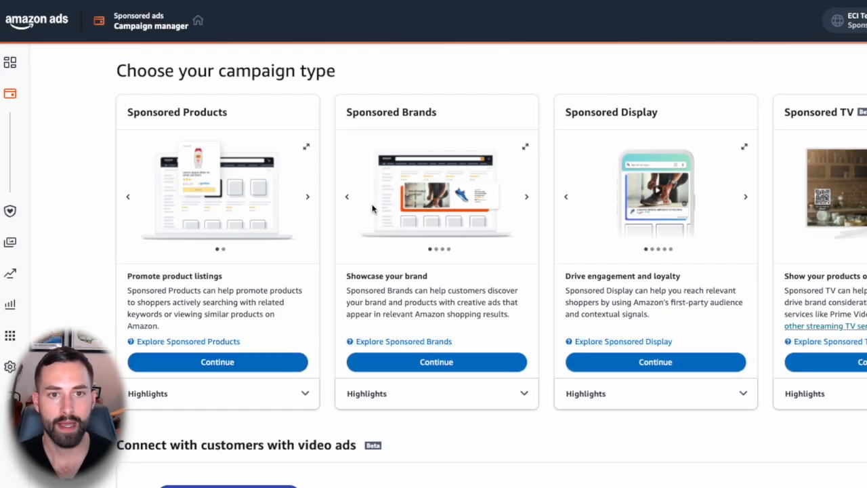
pyautogui.click(440, 363)
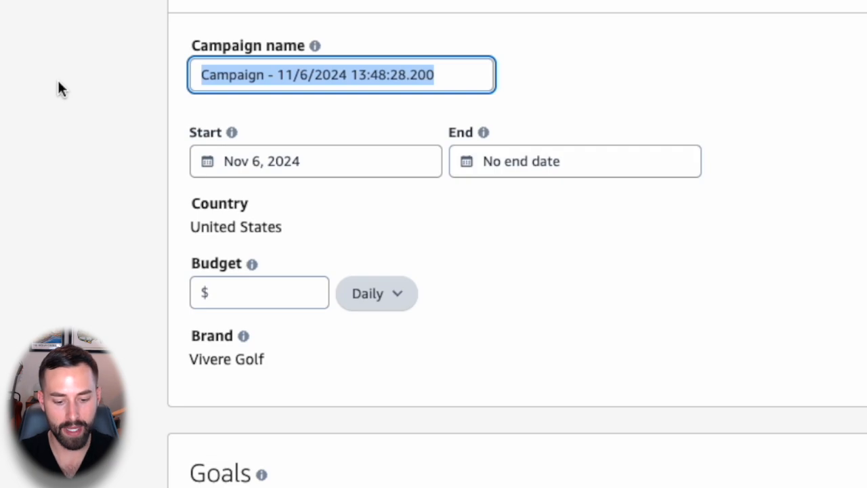
pyautogui.write('Golf He')
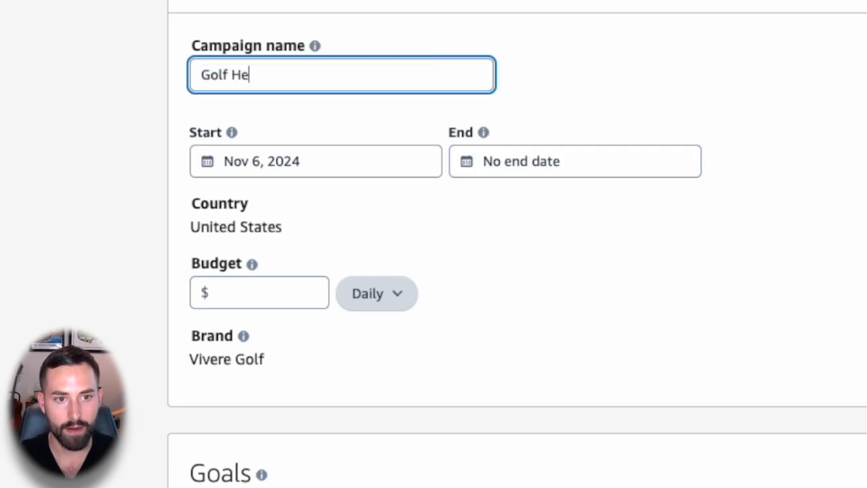
pyautogui.write('ad Cover - SB')
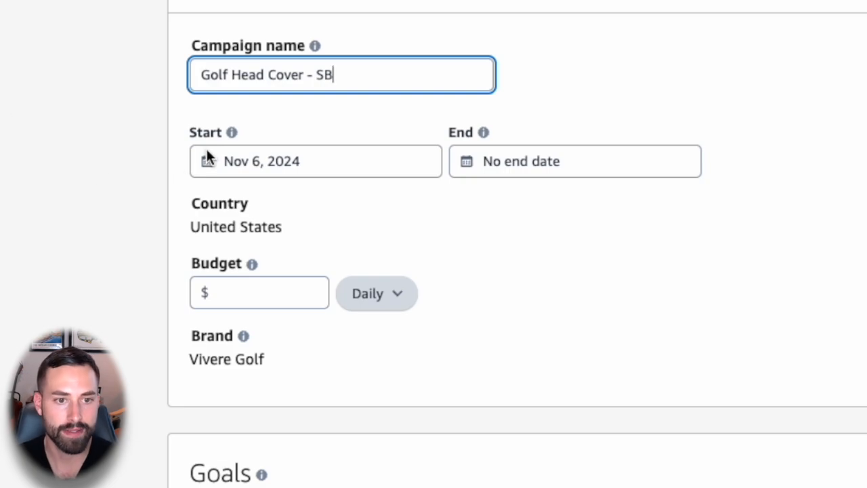
# Schedule the campaign to start on Nov 18, 2024 and end on Dec 9, 2024
pyautogui.click(305, 167)
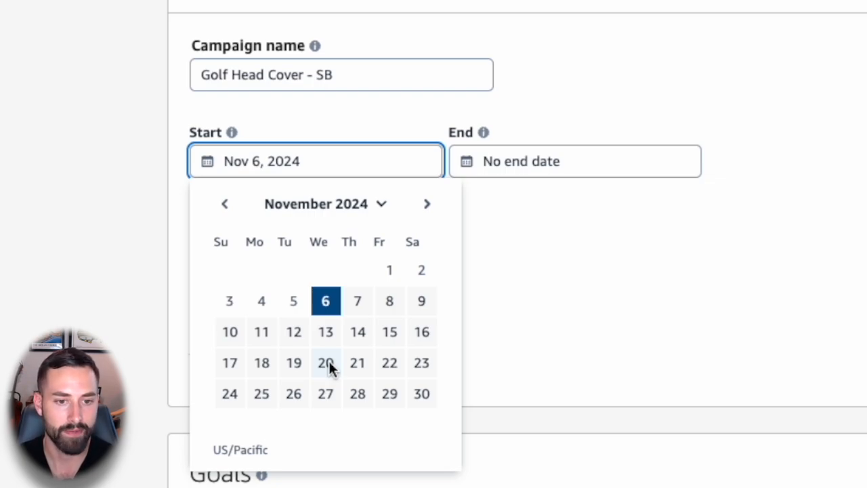
pyautogui.click(267, 363)
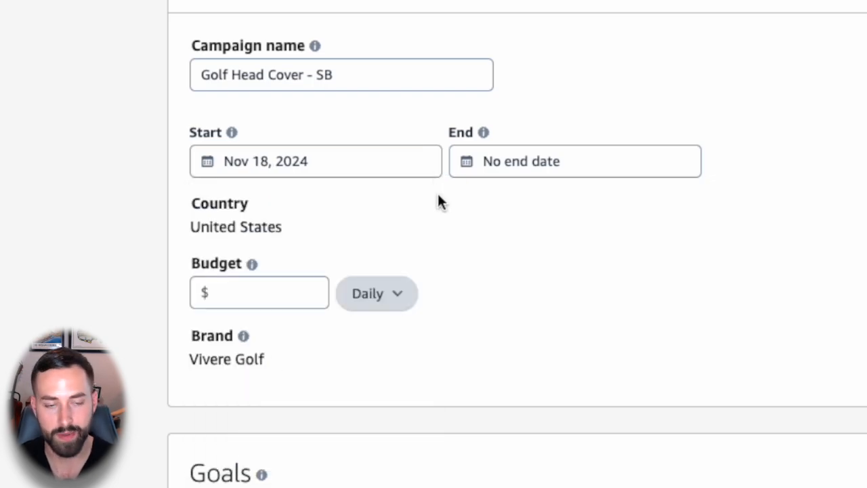
pyautogui.click(502, 169)
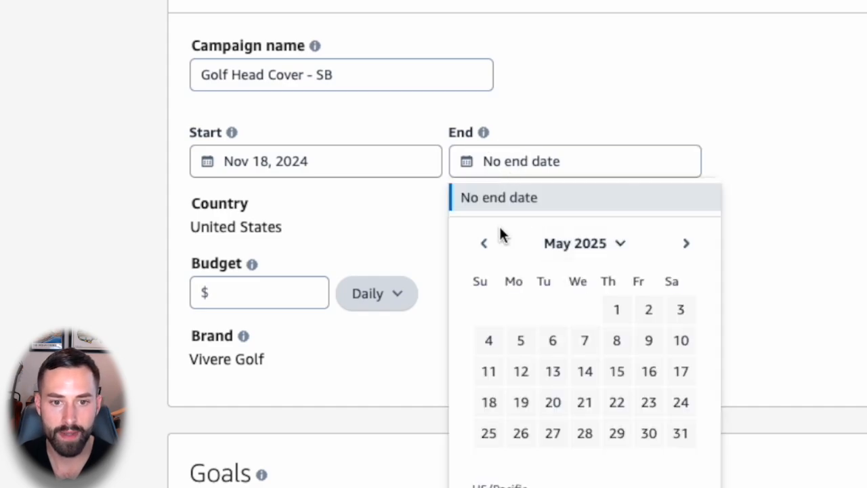
pyautogui.click(567, 248)
pyautogui.click(662, 287)
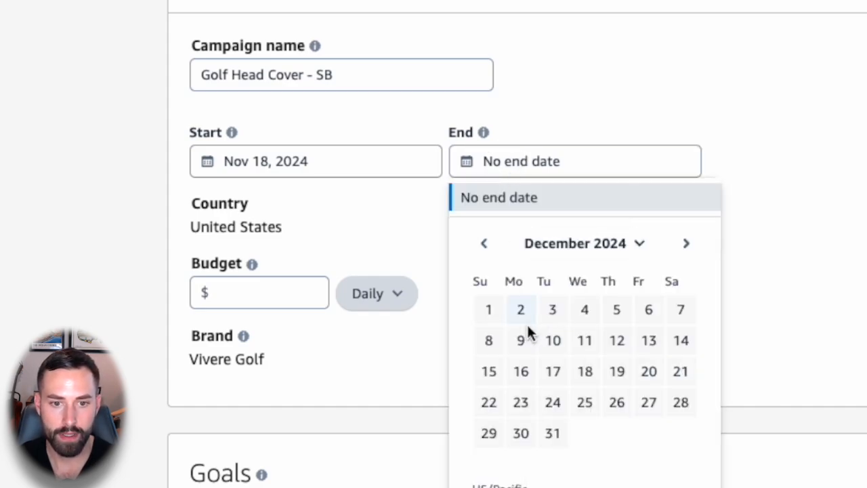
pyautogui.click(521, 338)
# Set the campaign's daily budget to $7.00
pyautogui.click(271, 298)
pyautogui.write('7')
pyautogui.click(484, 273)
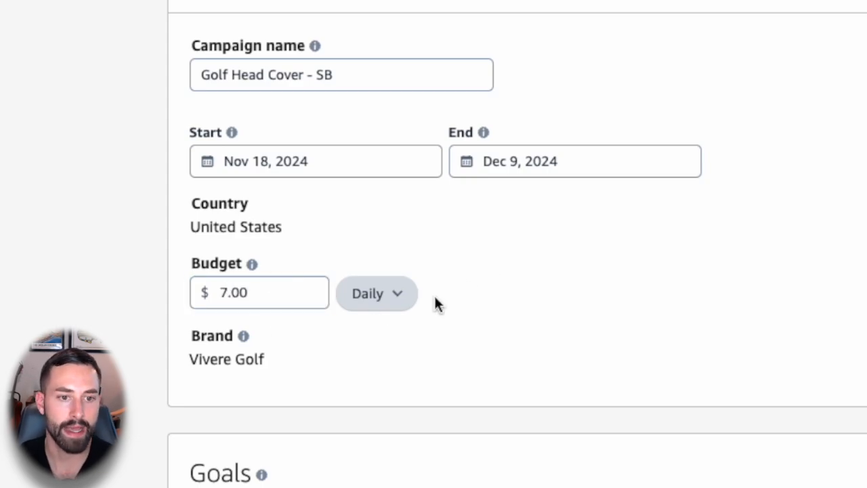
# Try a lifetime budget of $100.00, and return to a daily budget of $7.00
pyautogui.click(399, 293)
pyautogui.click(388, 329)
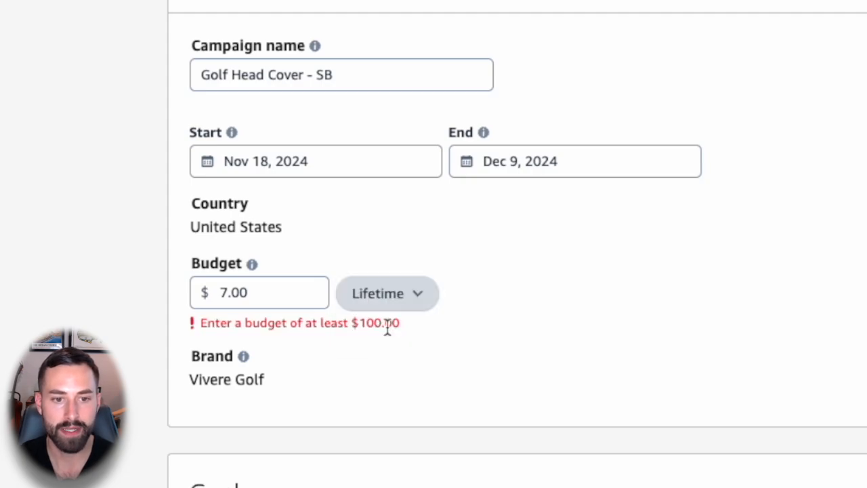
pyautogui.doubleClick(260, 300)
pyautogui.write('100')
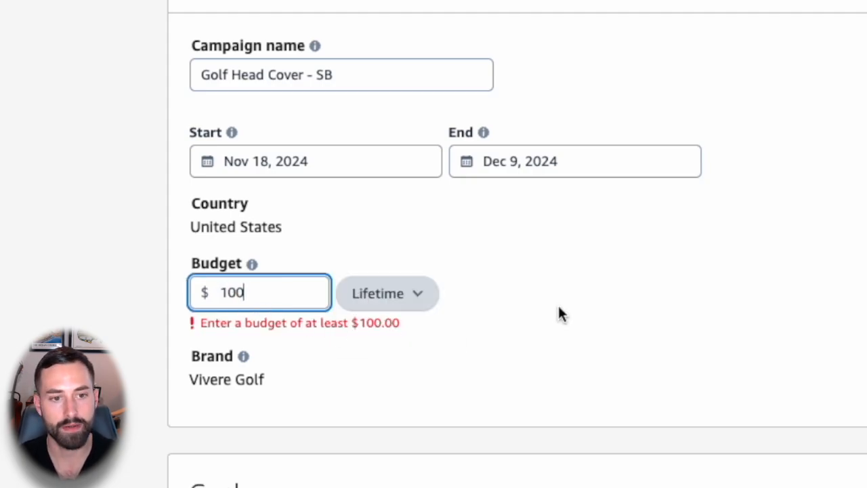
pyautogui.click(557, 304)
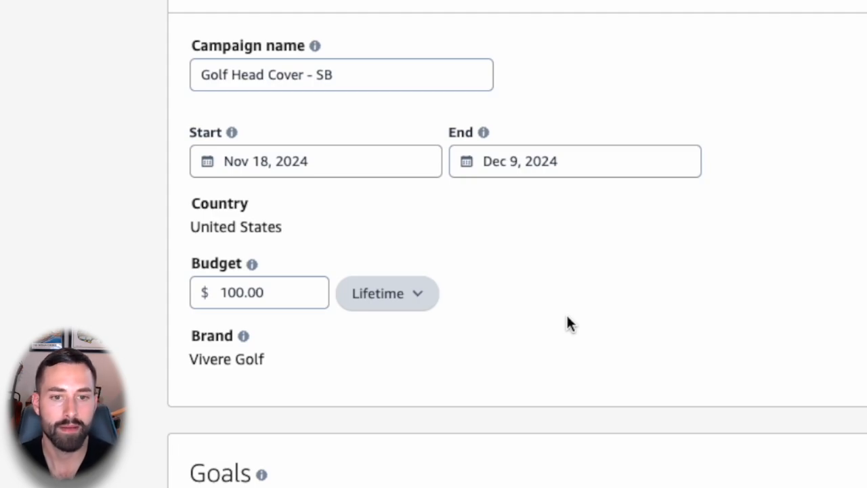
pyautogui.click(412, 298)
pyautogui.click(362, 296)
pyautogui.doubleClick(242, 292)
pyautogui.write('7')
pyautogui.click(569, 295)
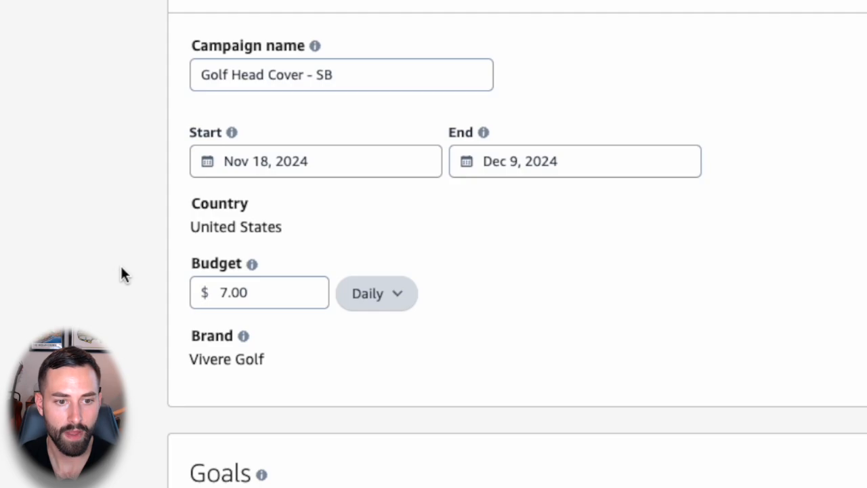
pyautogui.click(213, 359)
pyautogui.tripleClick(213, 359)
pyautogui.click(280, 361)
# Try turning off automated bidding to see the custom bid adjustment, and turn automated bidding back on
pyautogui.scroll(-3, 107, 345)
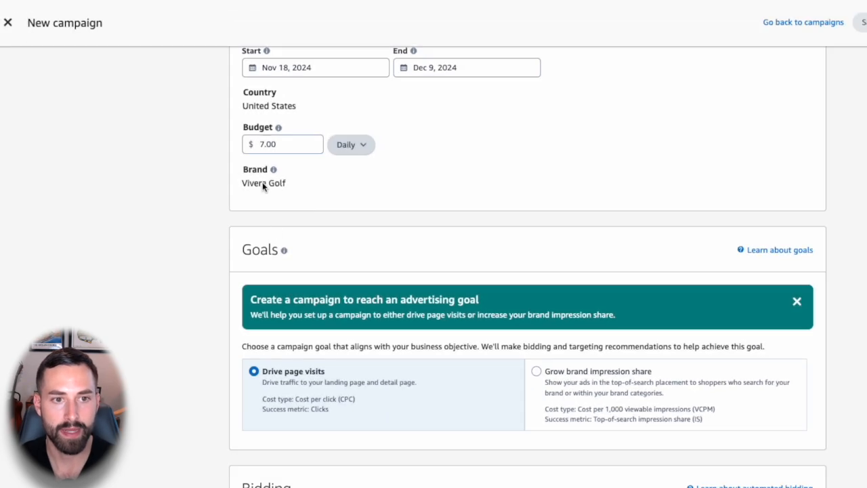
pyautogui.scroll(-1, 224, 251)
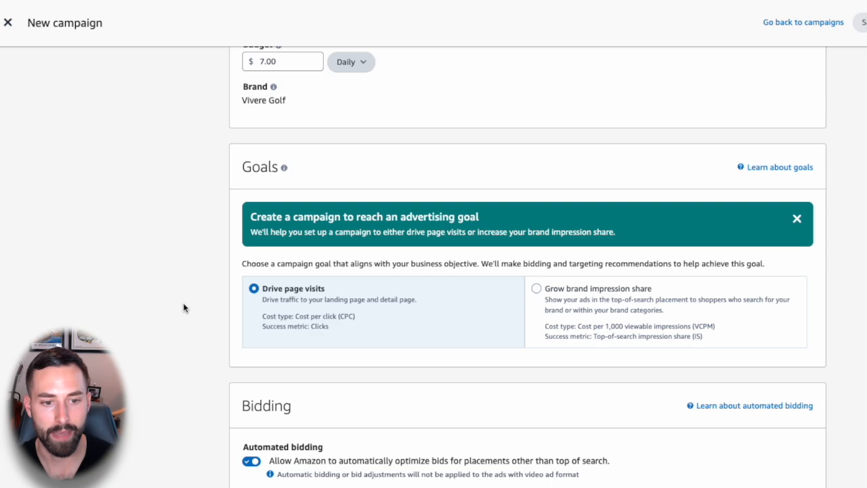
pyautogui.scroll(-3, 183, 309)
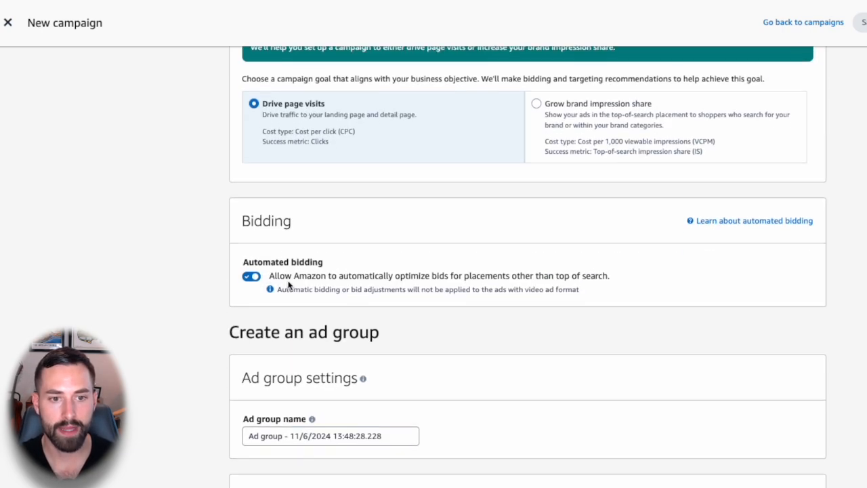
pyautogui.click(251, 276)
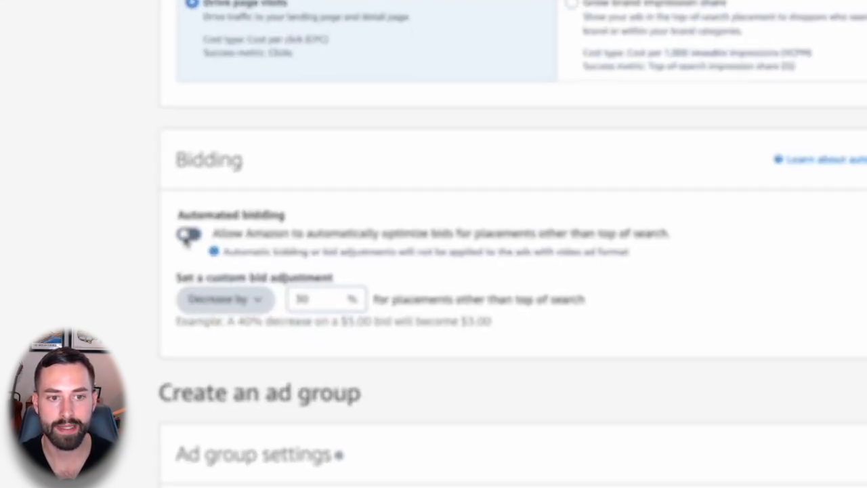
pyautogui.click(121, 191)
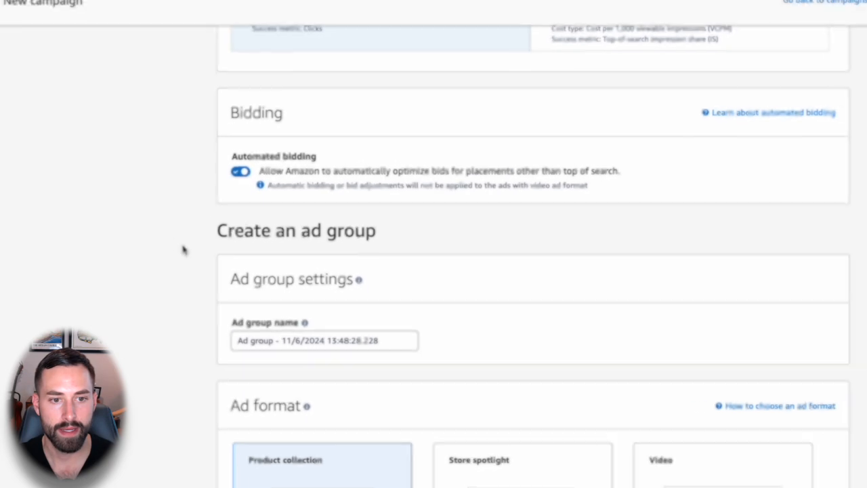
# Rename the ad group to "Video SB"
pyautogui.scroll(-3, 197, 258)
pyautogui.click(332, 120)
pyautogui.hotkey('ctrl', 'a')
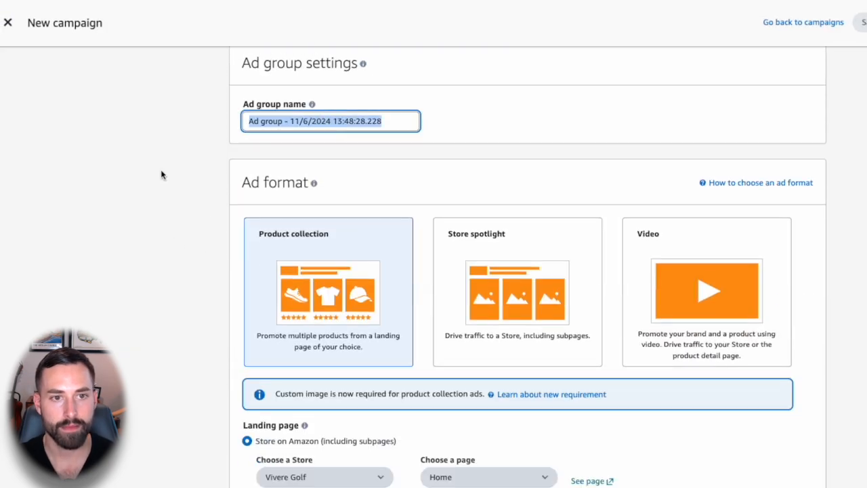
pyautogui.write('Video SB')
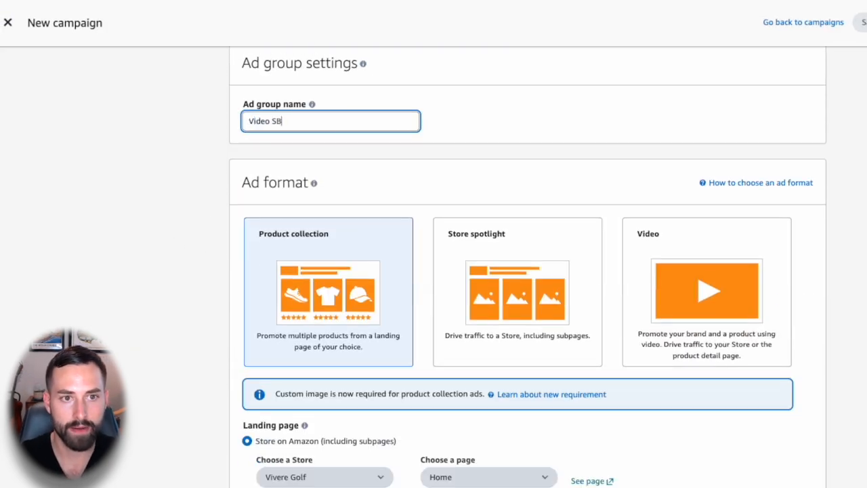
pyautogui.click(189, 191)
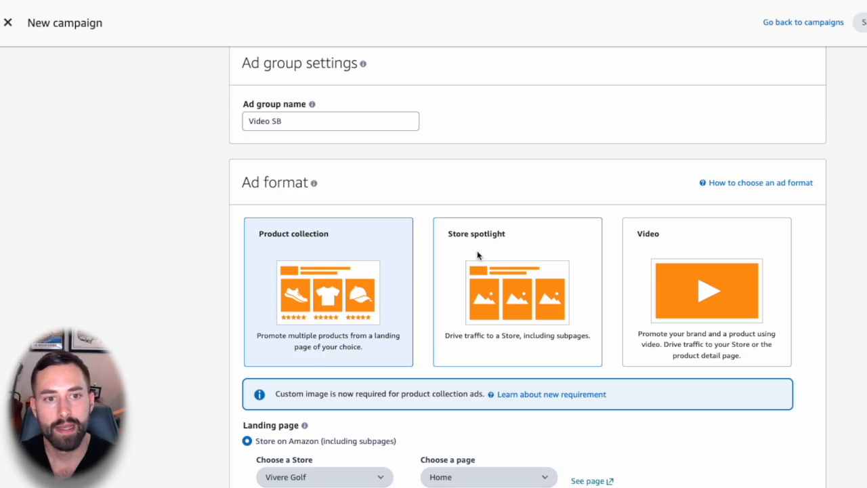
# Compare the available ad formats and choose Video for the ad group
pyautogui.scroll(-1, 376, 228)
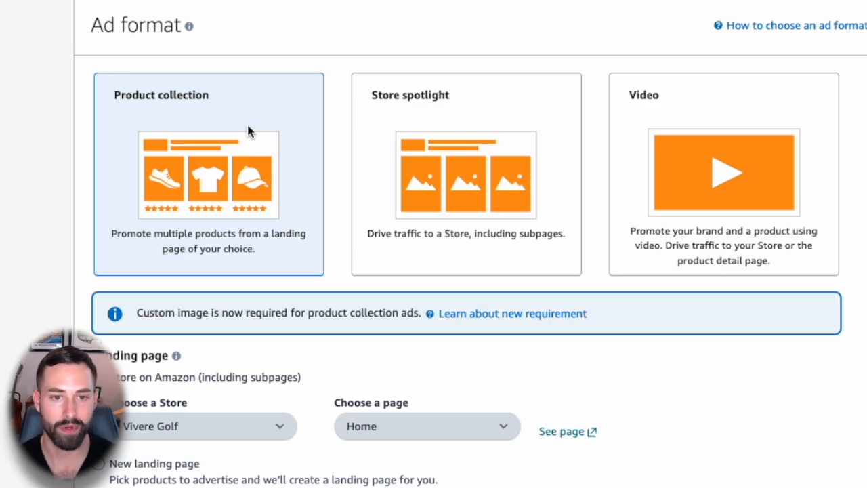
pyautogui.click(475, 115)
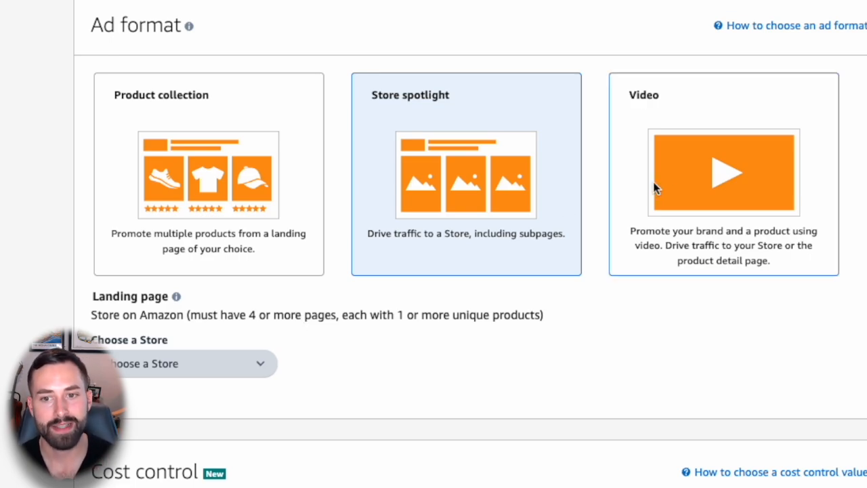
pyautogui.click(716, 190)
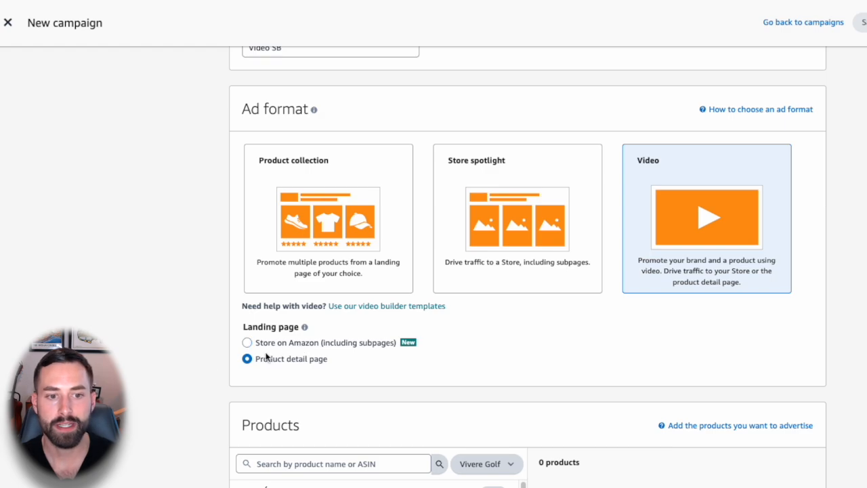
# Add the "Driver Headcover, Whiskey Glass w/Golf Ball & Cigar" product to the ad and disable the cost-per-click control
pyautogui.scroll(-3, 187, 337)
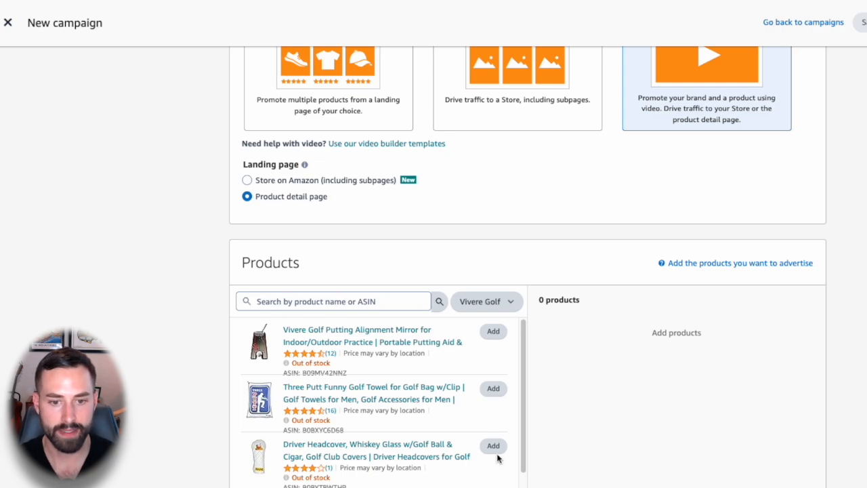
pyautogui.scroll(-3, 213, 422)
pyautogui.click(493, 237)
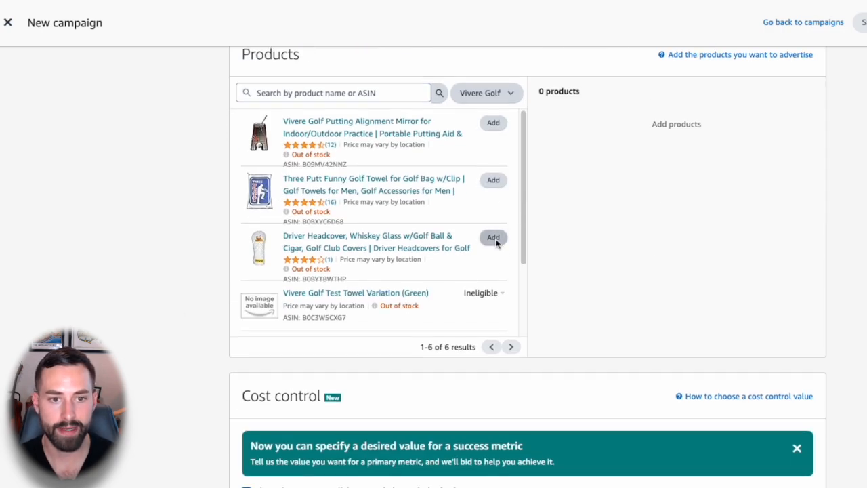
pyautogui.scroll(-4, 179, 240)
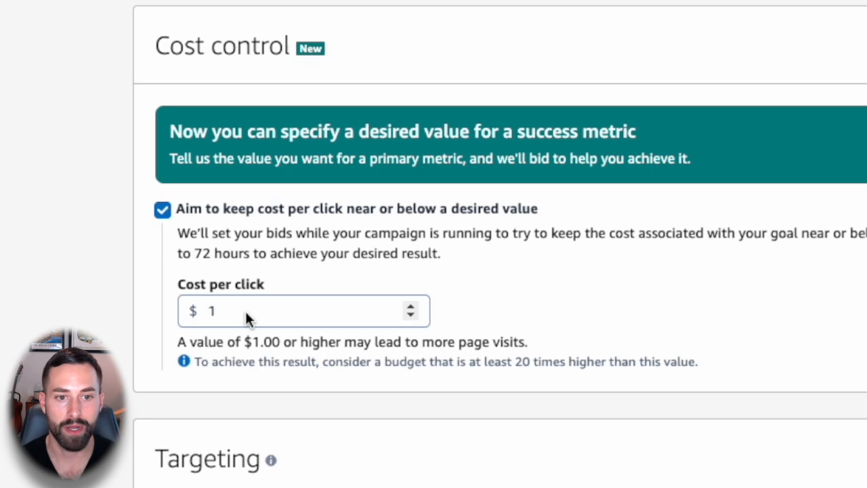
pyautogui.click(163, 210)
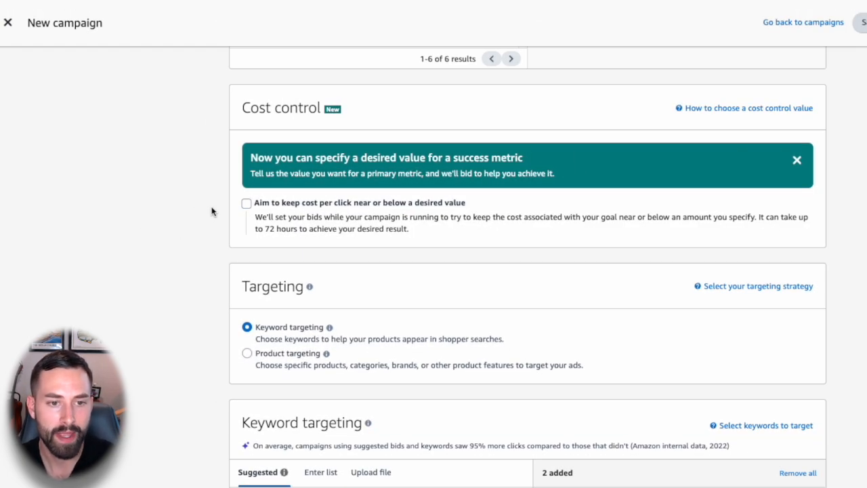
# Switch keyword targeting to manual list entry and paste the copied golf cover keywords, one per line
pyautogui.scroll(-3, 212, 212)
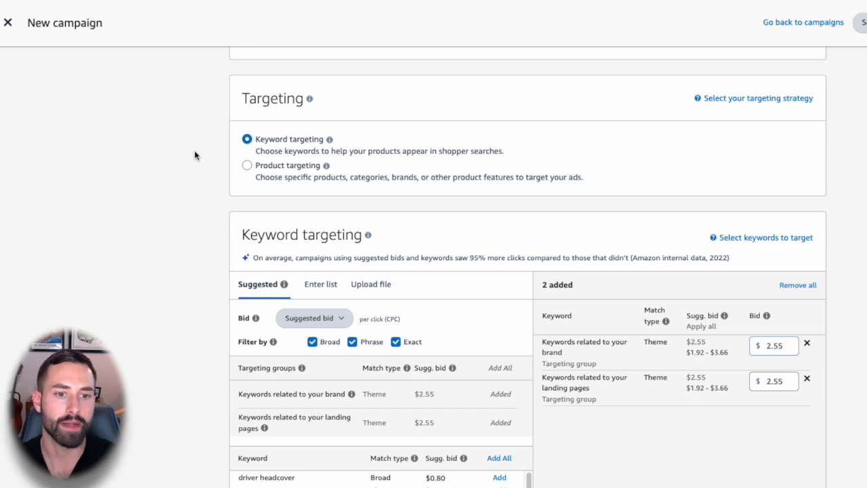
pyautogui.scroll(-3, 195, 155)
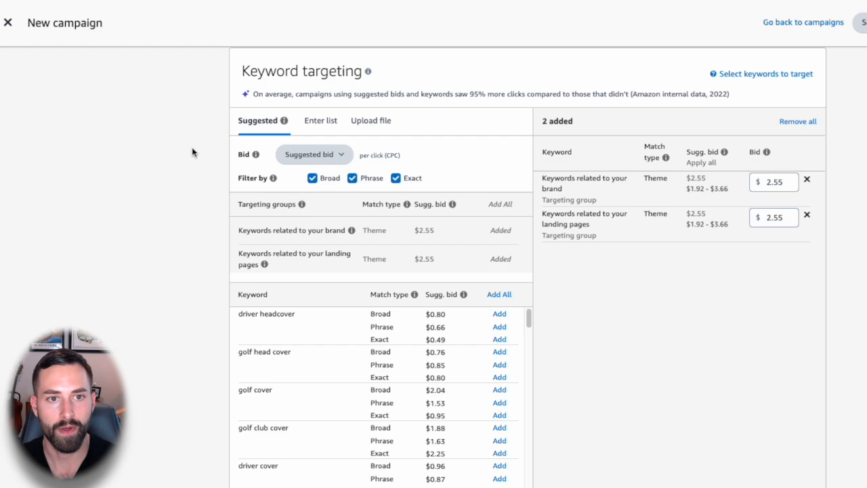
pyautogui.scroll(1, 192, 151)
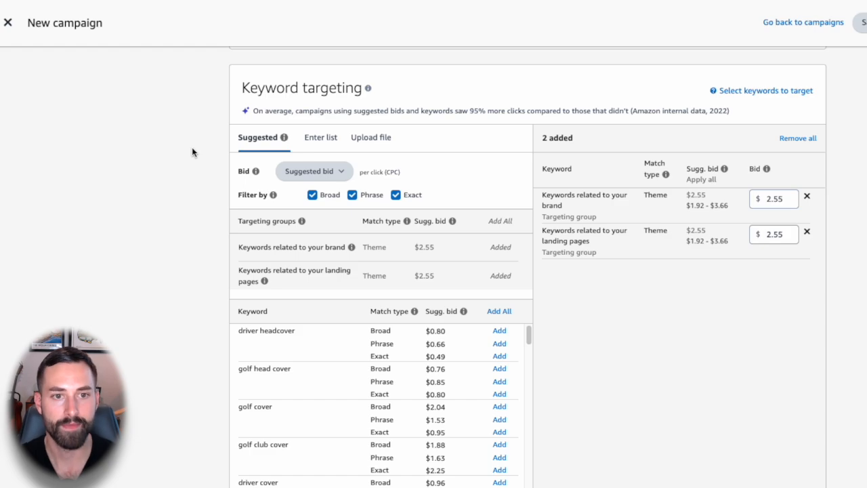
pyautogui.click(329, 140)
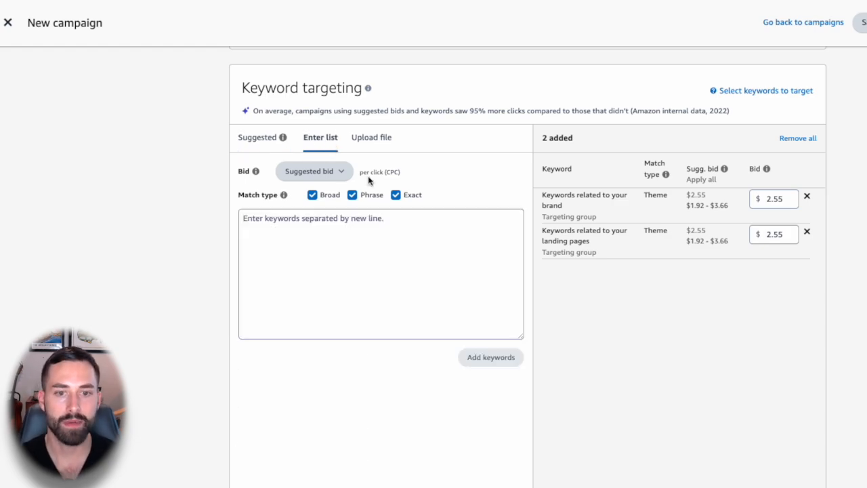
pyautogui.press('super+Tab')
pyautogui.moveTo(762, 289); pyautogui.dragTo(700, 132)
pyautogui.click(354, 231)
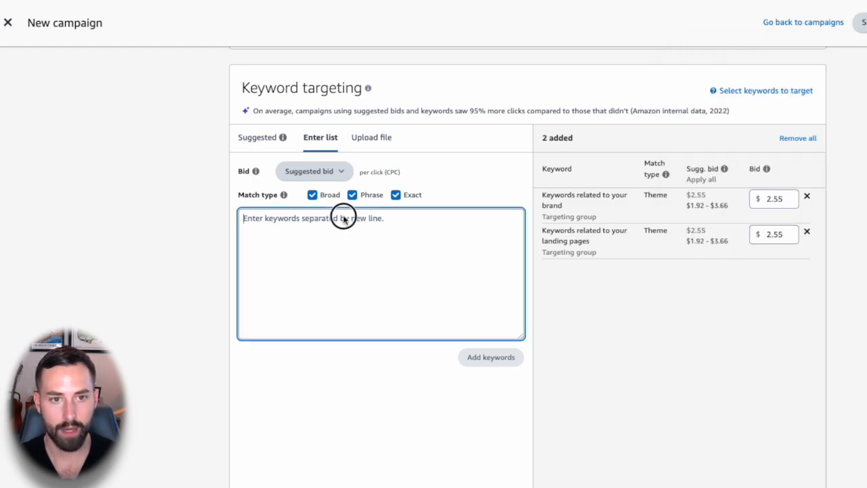
pyautogui.click(344, 218)
pyautogui.press('super+v')
# Limit the pasted keywords to Exact match and add them to the ad group at suggested bids
pyautogui.click(311, 194)
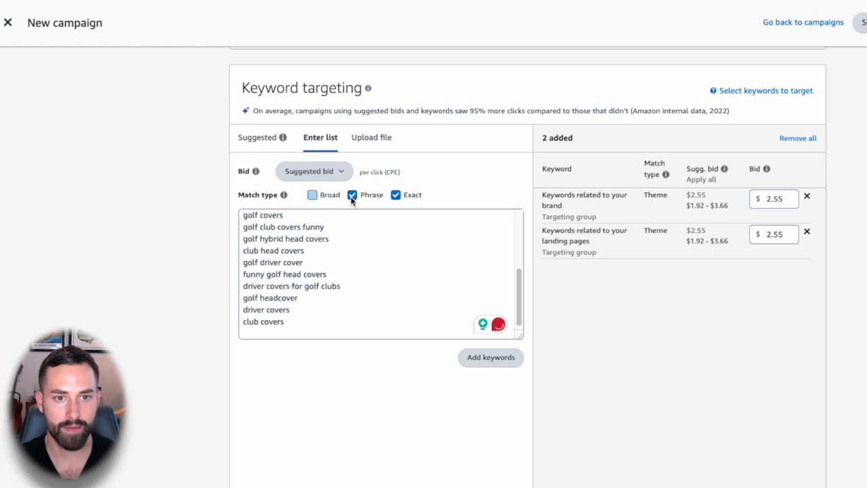
pyautogui.click(351, 196)
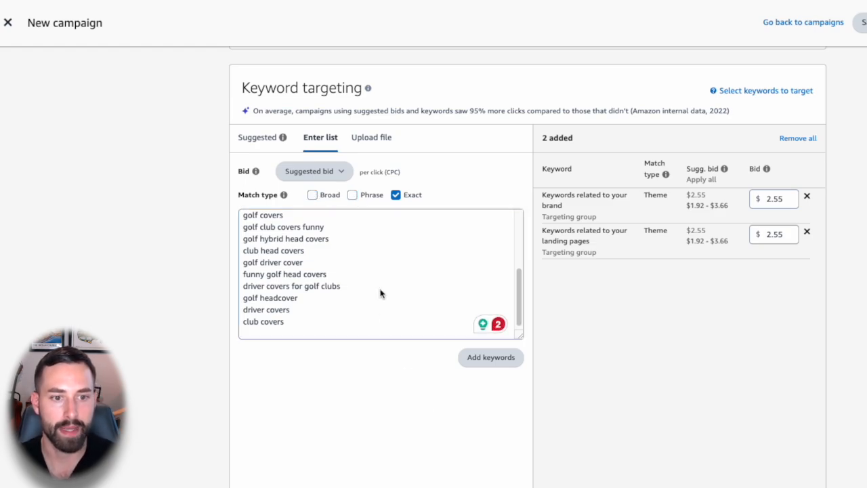
pyautogui.click(284, 338)
pyautogui.scroll(5, 404, 257)
pyautogui.click(484, 359)
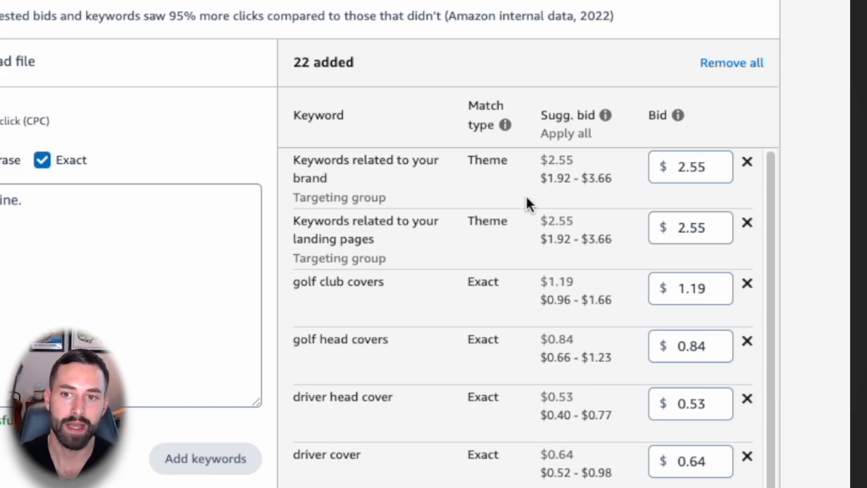
# Set the bids of the brand-related and landing-page-related keyword targeting groups to $1.92 each
pyautogui.click(692, 166)
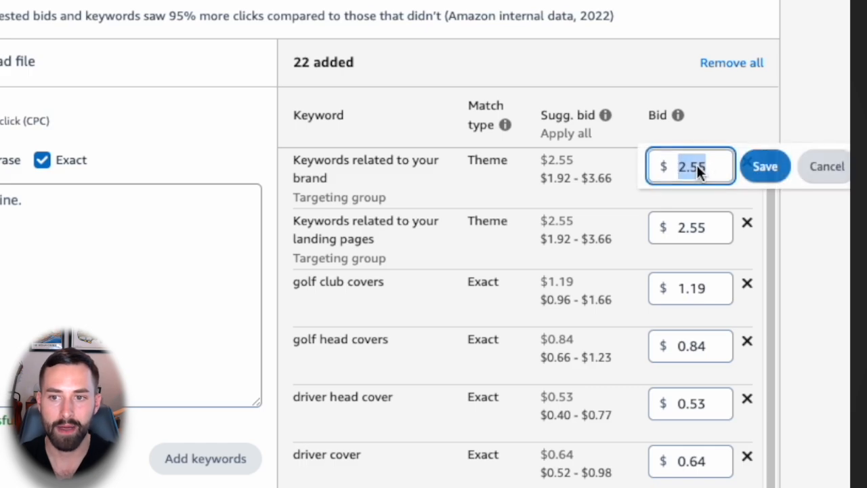
pyautogui.write('1.92')
pyautogui.click(764, 168)
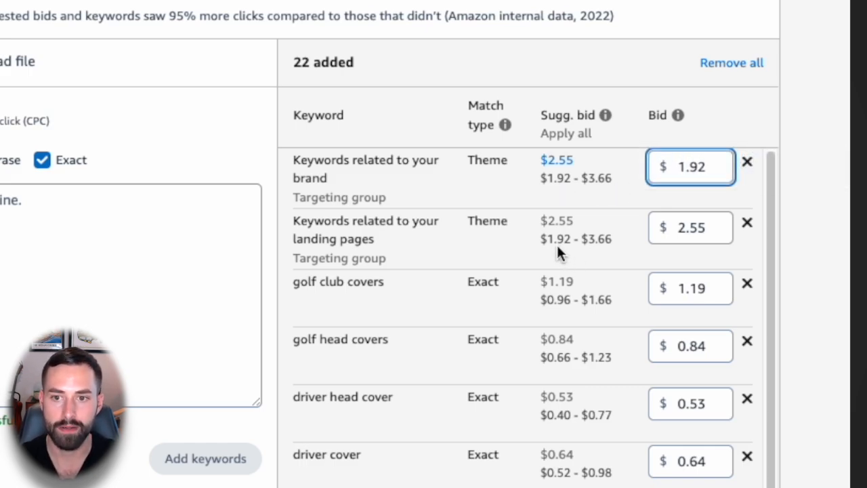
pyautogui.click(705, 227)
pyautogui.click(692, 228)
pyautogui.write('1.92')
pyautogui.doubleClick(702, 228)
pyautogui.write('1.92')
pyautogui.click(760, 229)
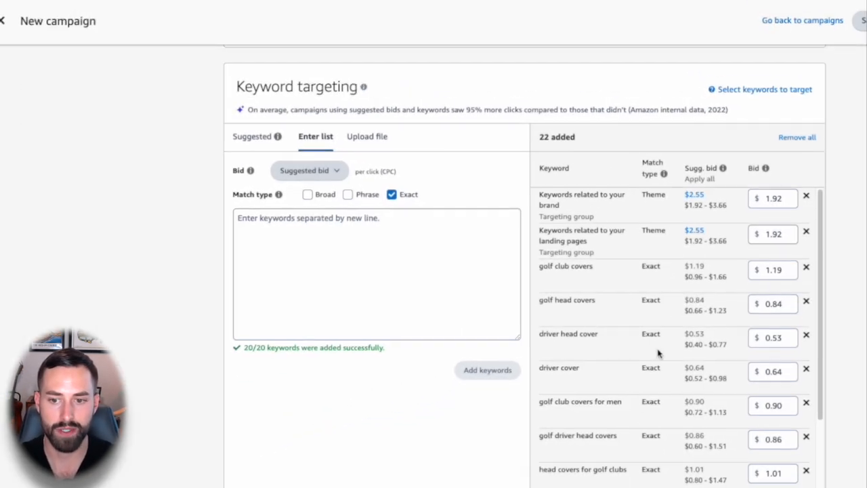
# Replace the default ad name in the ad settings with "Head Cover Info. Video"
pyautogui.scroll(-5, 145, 187)
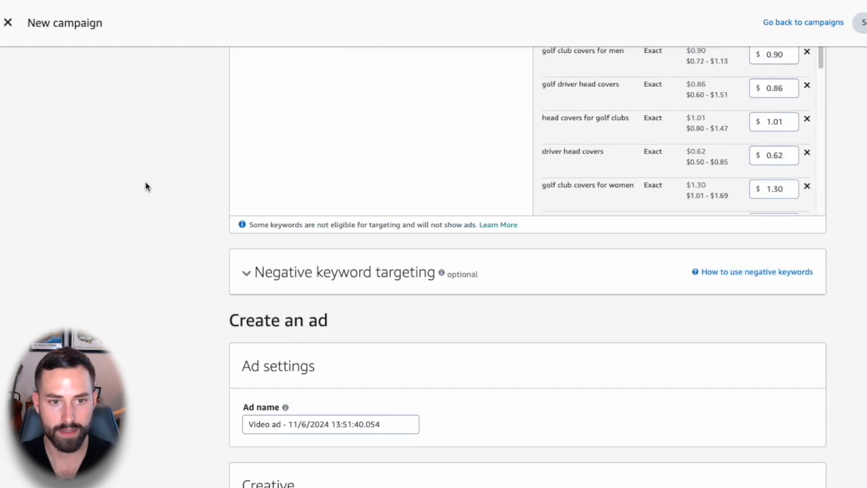
pyautogui.scroll(-3, 141, 190)
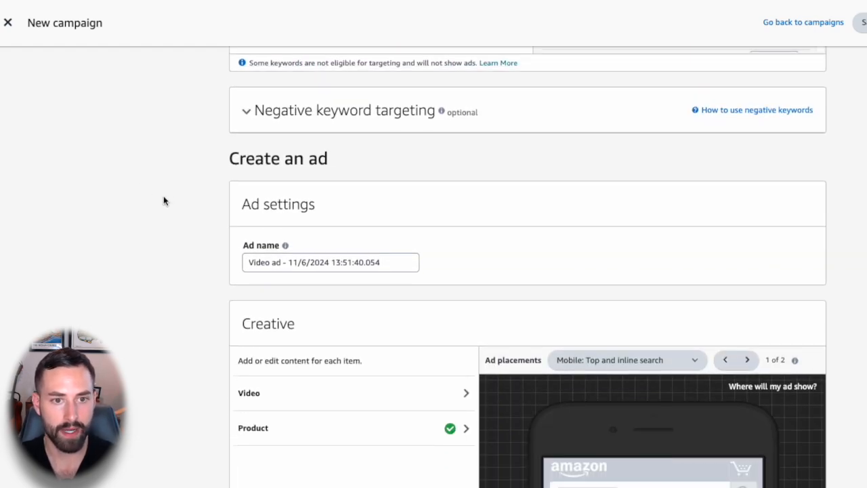
pyautogui.tripleClick(320, 231)
pyautogui.tripleClick(320, 231)
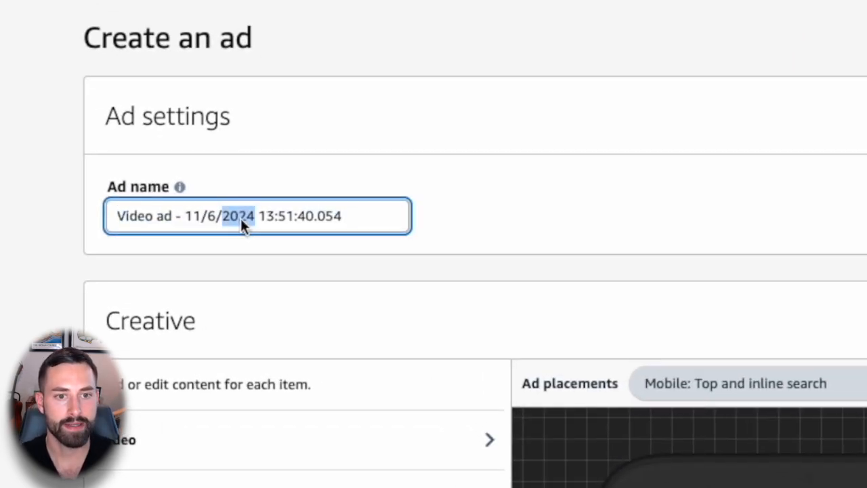
pyautogui.press('BackSpace')
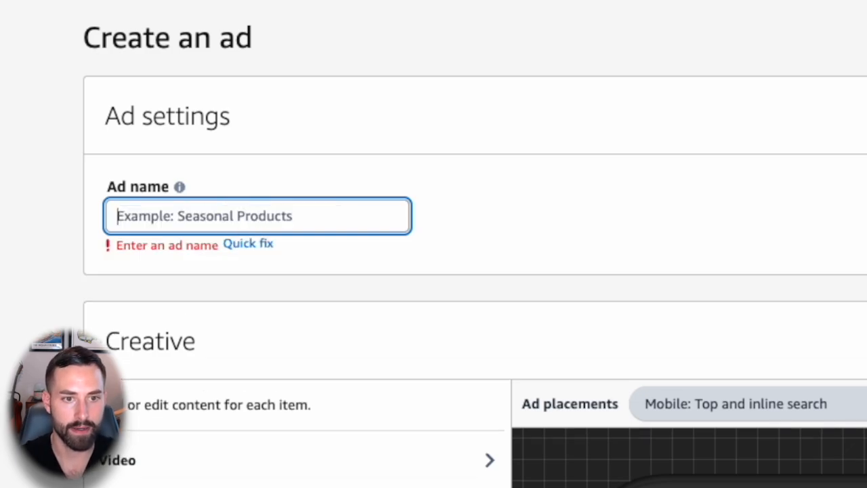
pyautogui.write('Head Cover ')
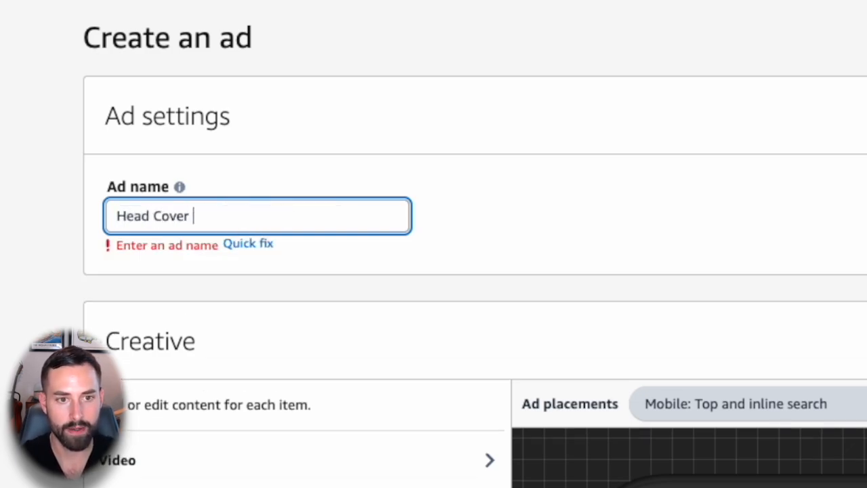
pyautogui.write('Info. Video')
# Check the Product item of the ad creative and return to the list of creative items
pyautogui.scroll(-1, 188, 281)
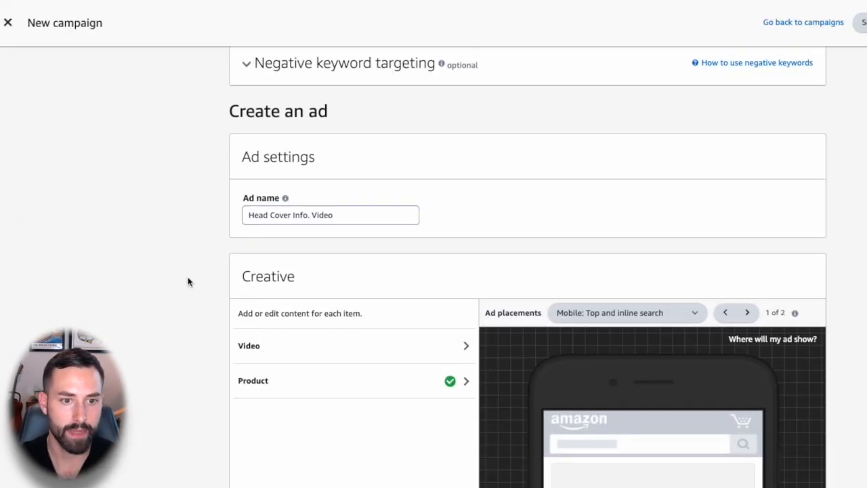
pyautogui.scroll(-2, 187, 279)
pyautogui.scroll(-1, 185, 277)
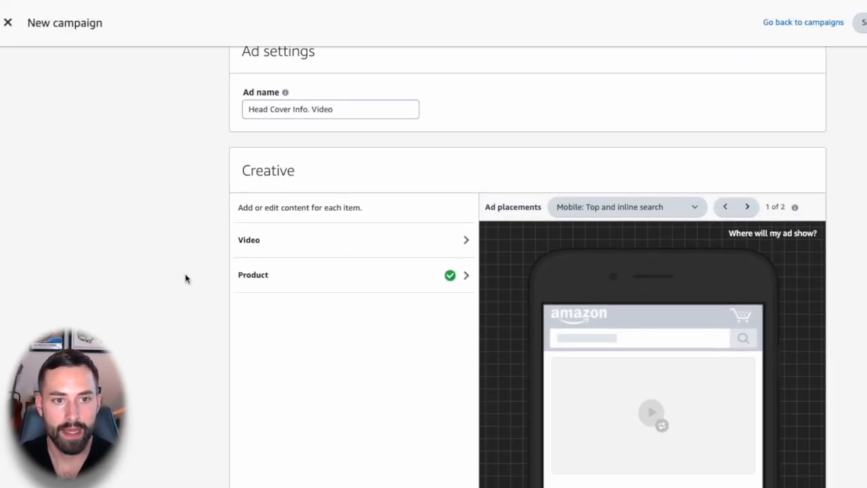
pyautogui.scroll(-1, 185, 278)
pyautogui.scroll(-2, 224, 228)
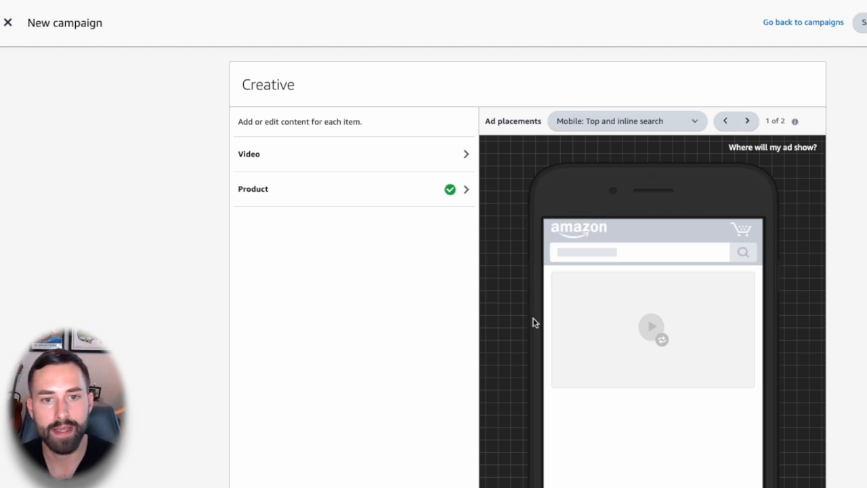
pyautogui.click(456, 195)
pyautogui.click(242, 121)
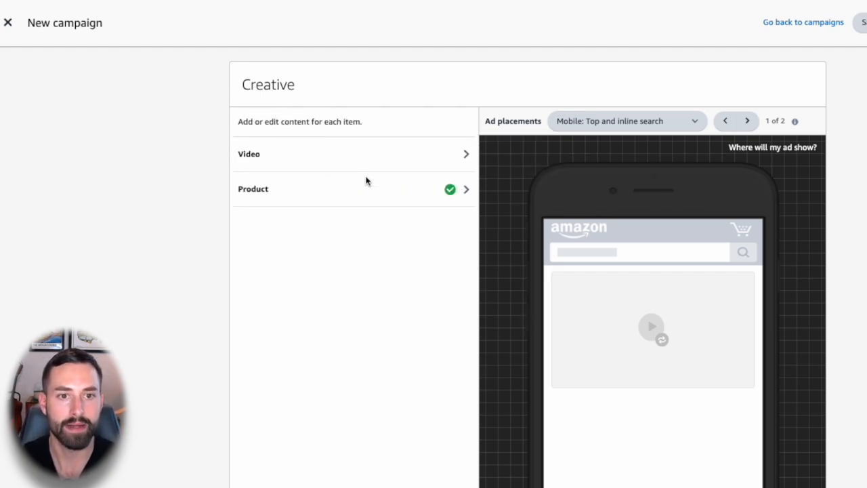
# Add the existing "Amazon Head Cover Video.mp4" from the creative assets as the ad's video
pyautogui.click(411, 162)
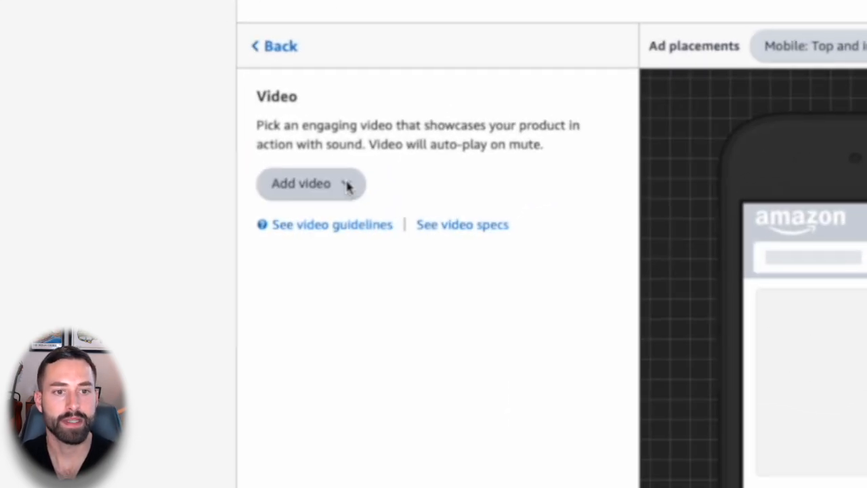
pyautogui.click(330, 206)
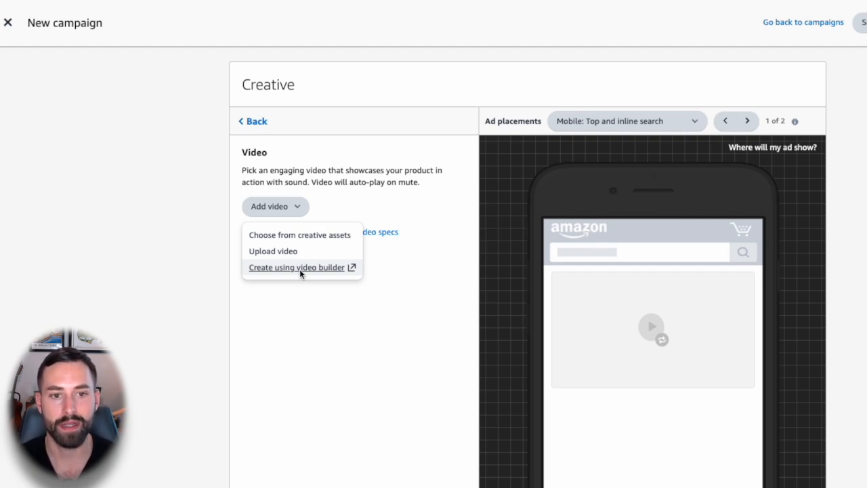
pyautogui.click(275, 241)
pyautogui.click(344, 409)
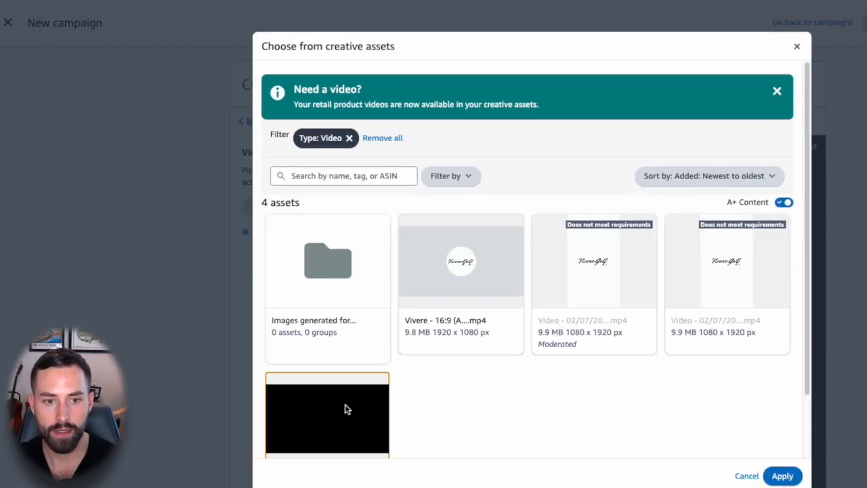
pyautogui.scroll(-2, 447, 399)
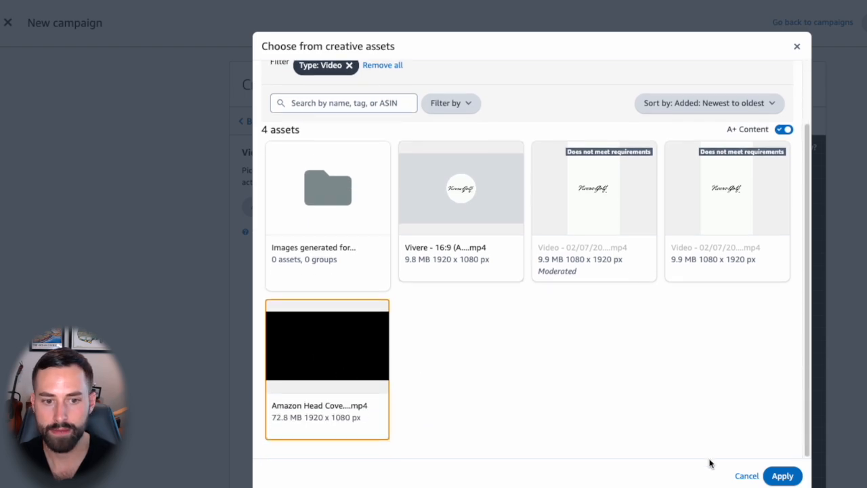
pyautogui.click(783, 476)
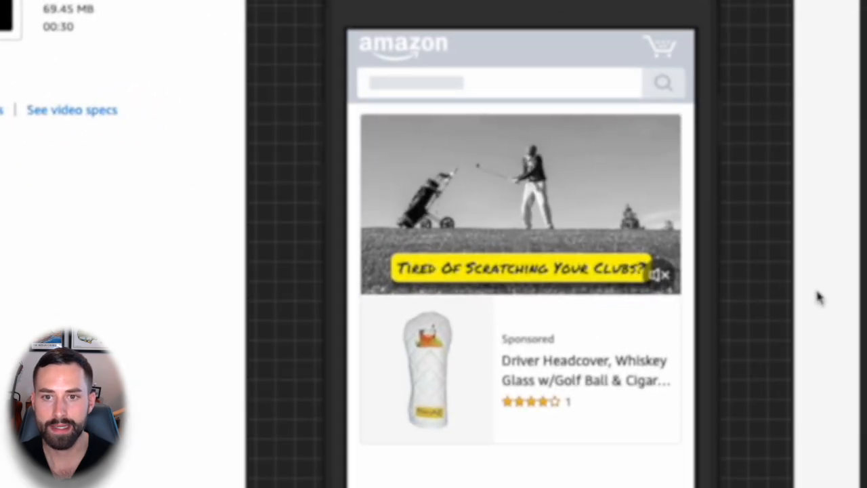
# Preview the video ad with sound, mute it again and submit the campaign for review
pyautogui.click(659, 275)
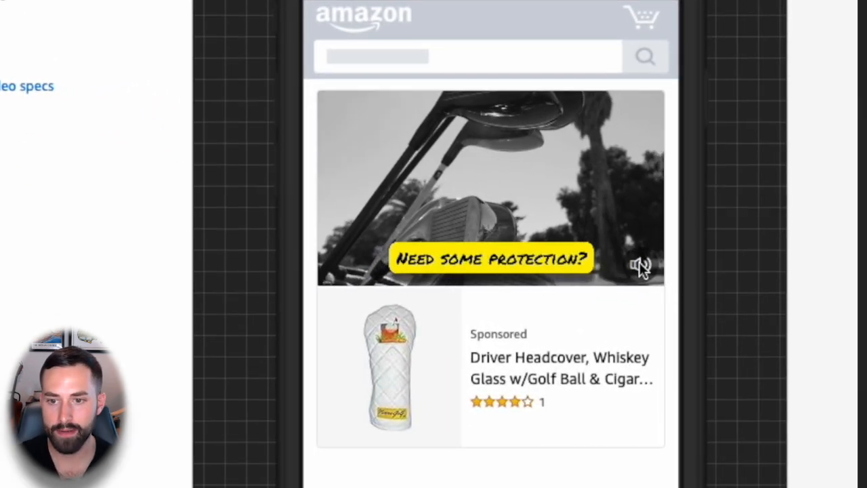
pyautogui.click(641, 266)
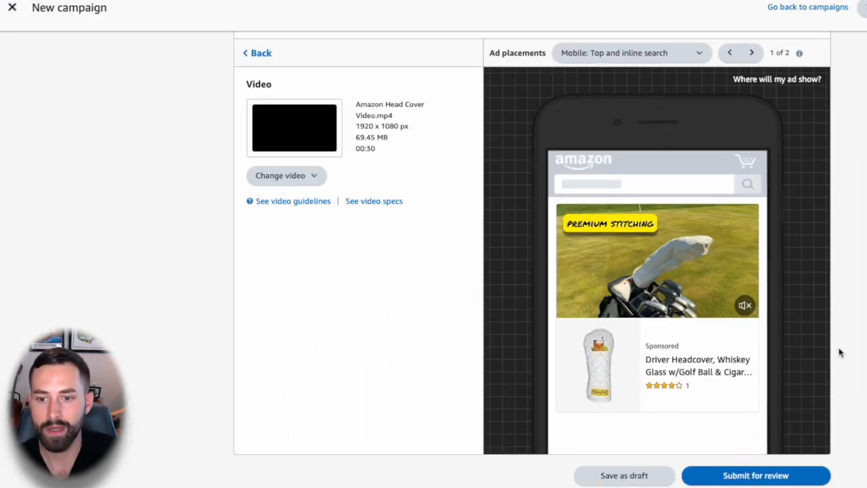
pyautogui.click(766, 476)
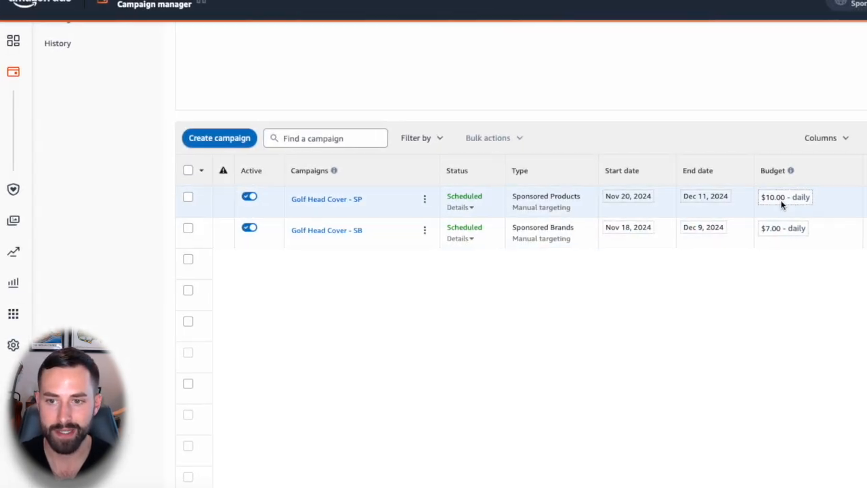
# Inspect the daily budget editing options of the Golf Head Cover - SP campaign and close them without saving
pyautogui.click(695, 203)
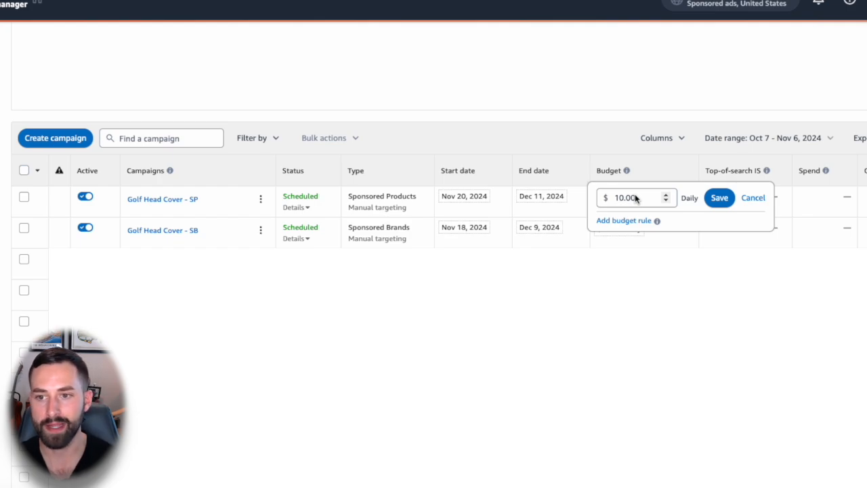
pyautogui.click(636, 97)
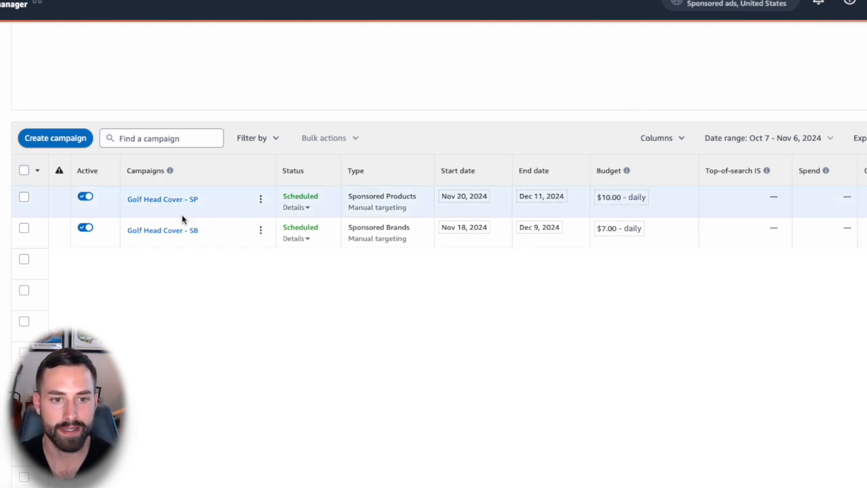
# Open the Golf Head Cover - SB campaign and look through its campaign settings and ad groups
pyautogui.click(174, 232)
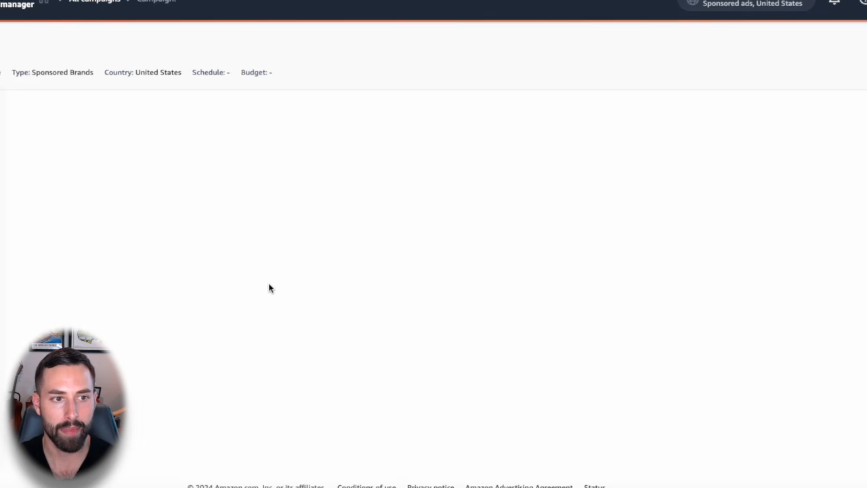
pyautogui.click(84, 166)
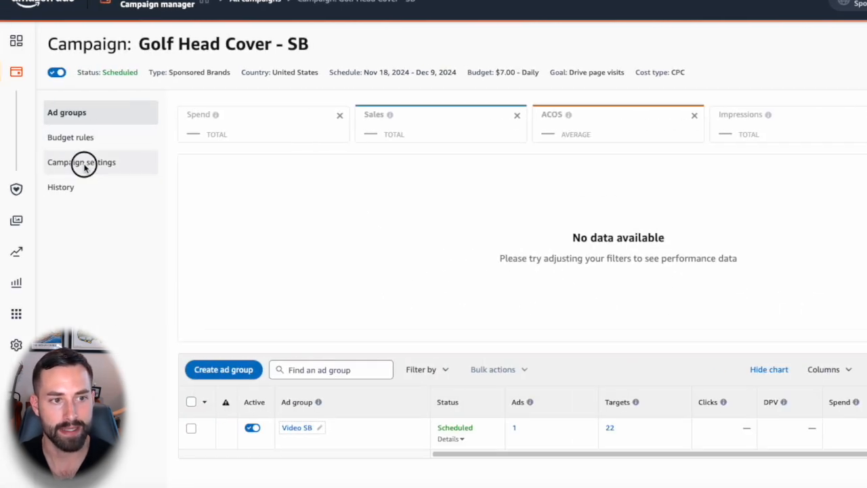
pyautogui.click(90, 113)
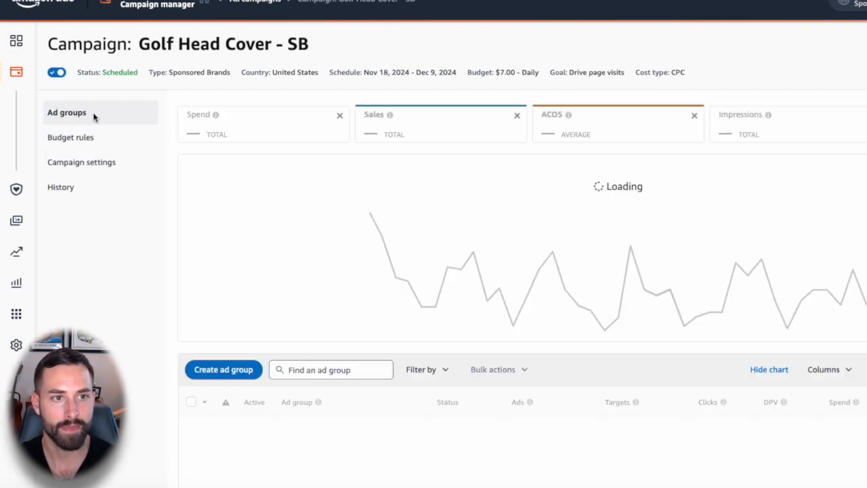